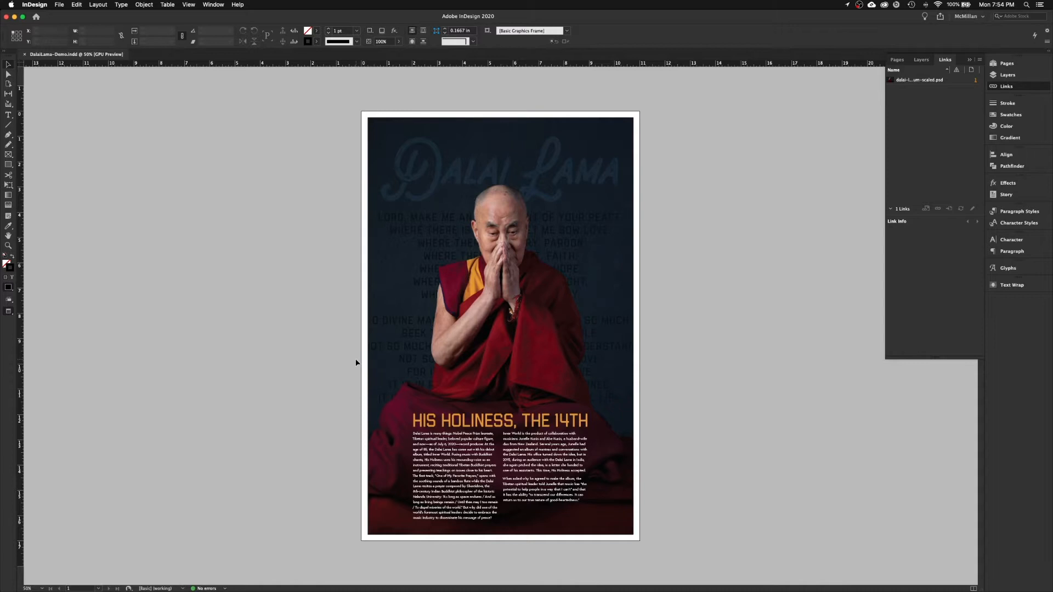
Check the finished DalaiLama-Demo.indd poster with and without its layout grid, and close the document
key("w")
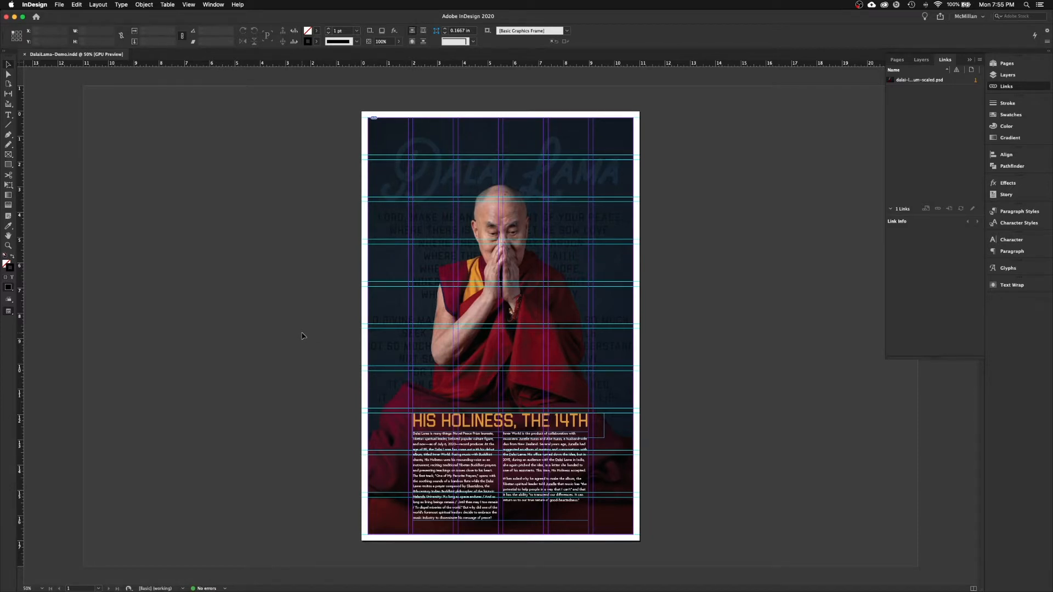
key("w")
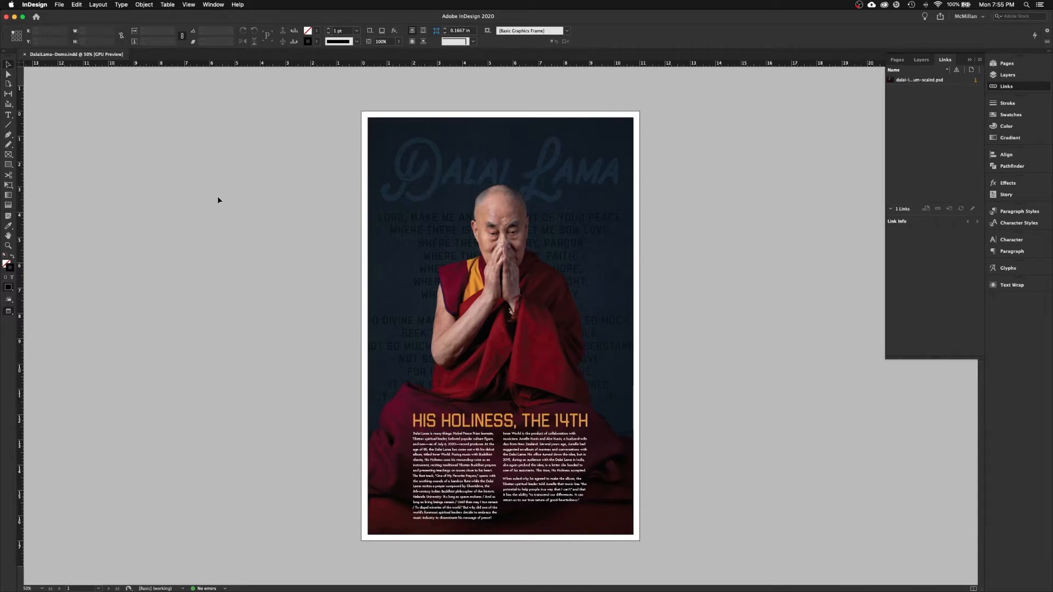
left_click(25, 54)
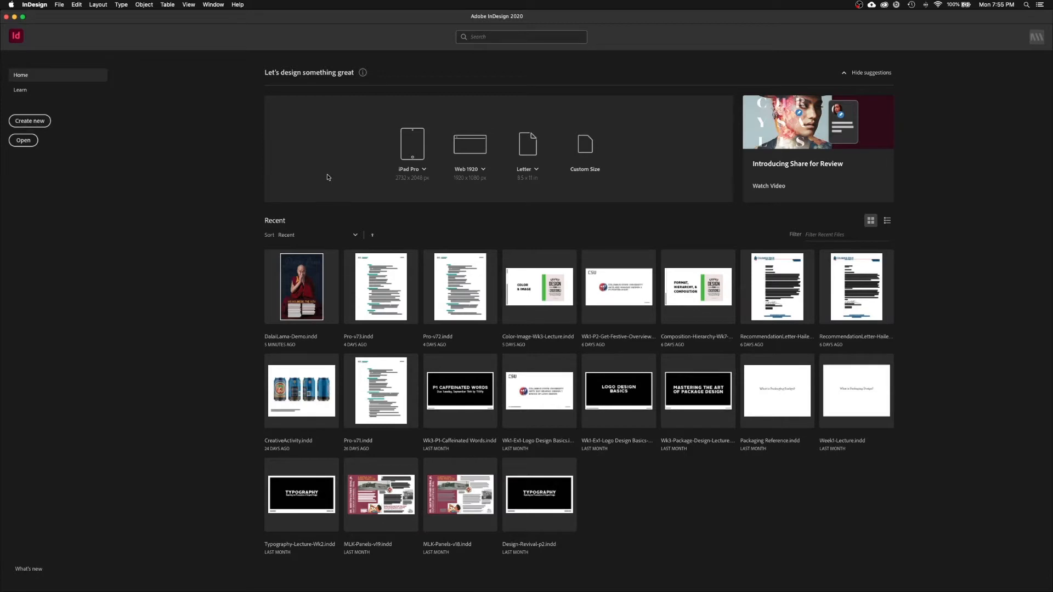
Create a new portrait document 11 in wide and 17 in high, with one page and Facing Pages turned off
key("super+n")
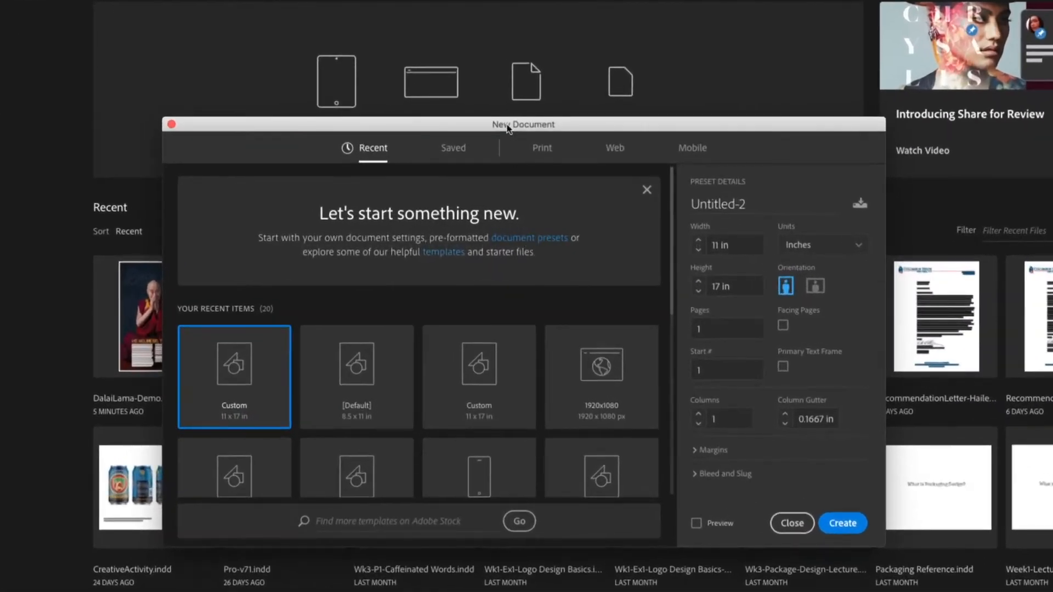
left_click(378, 337)
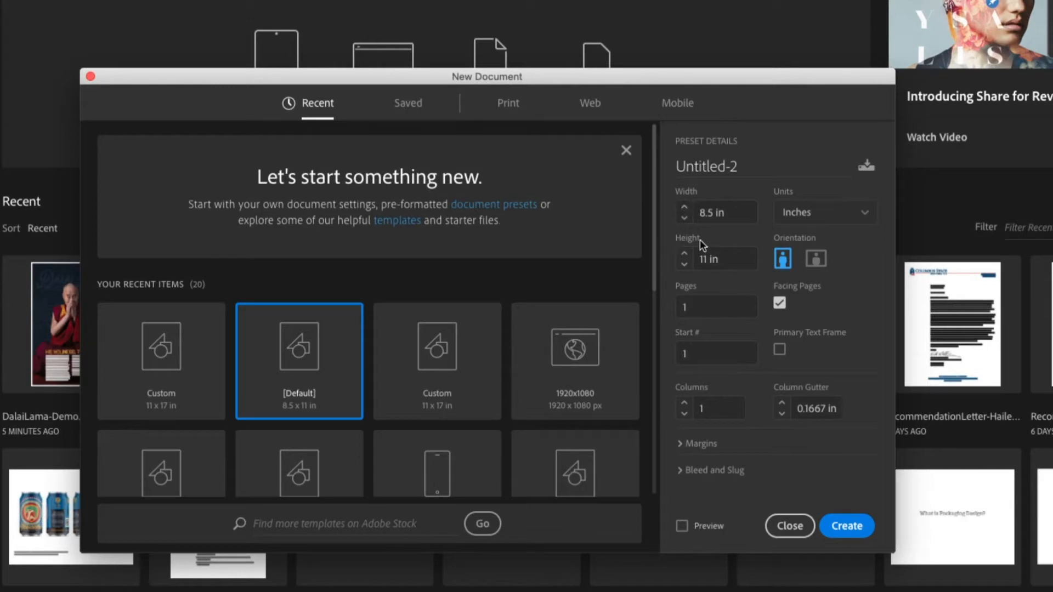
left_click(731, 212)
type("11")
key("Tab")
type("17")
left_click(781, 306)
left_click(779, 305)
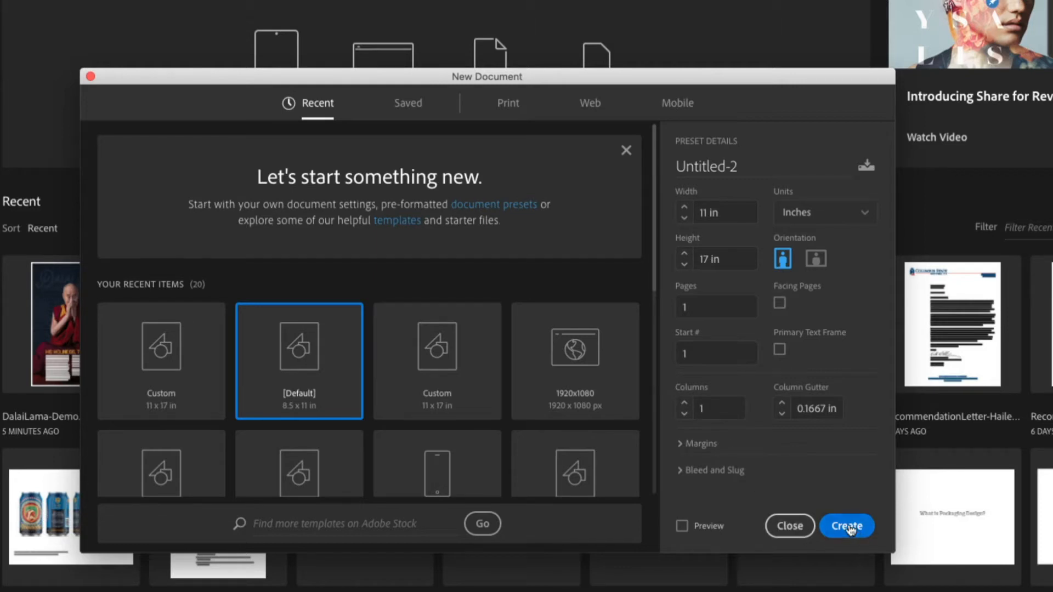
left_click(847, 526)
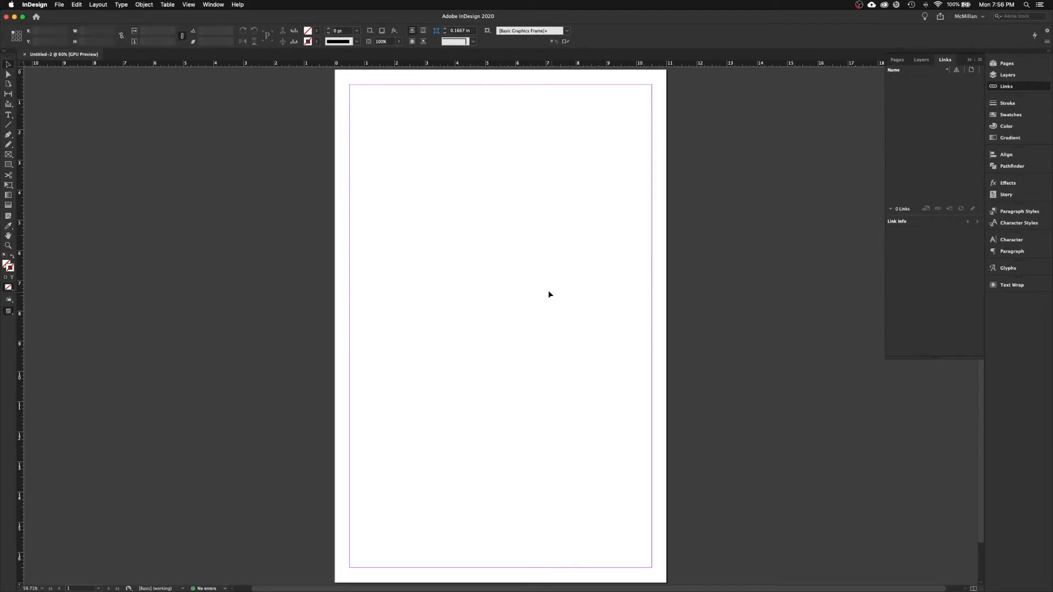
Show the document's pages and open A-Master for editing
left_click(897, 60)
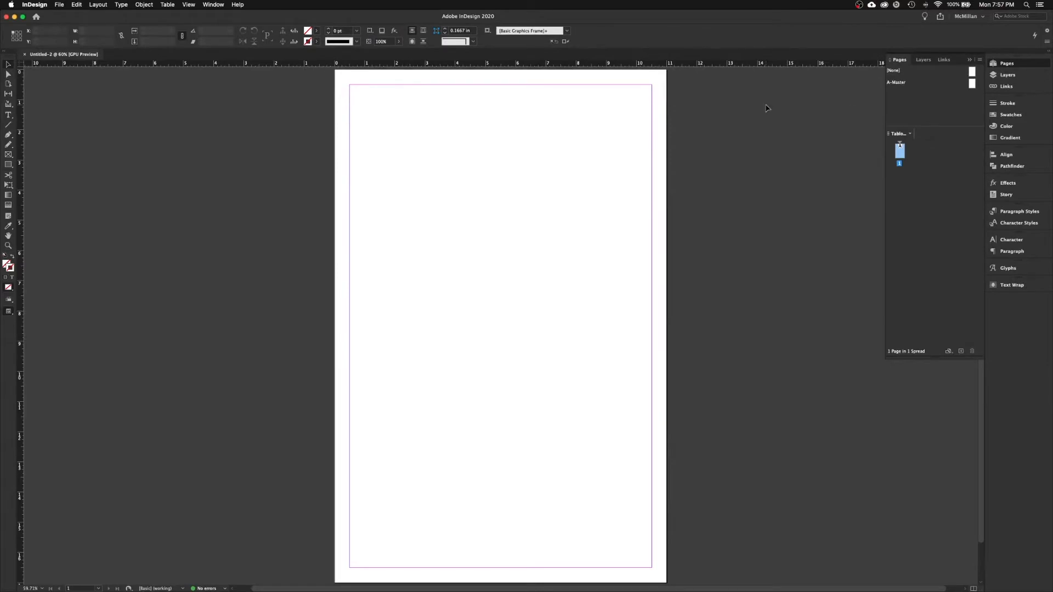
left_click(214, 5)
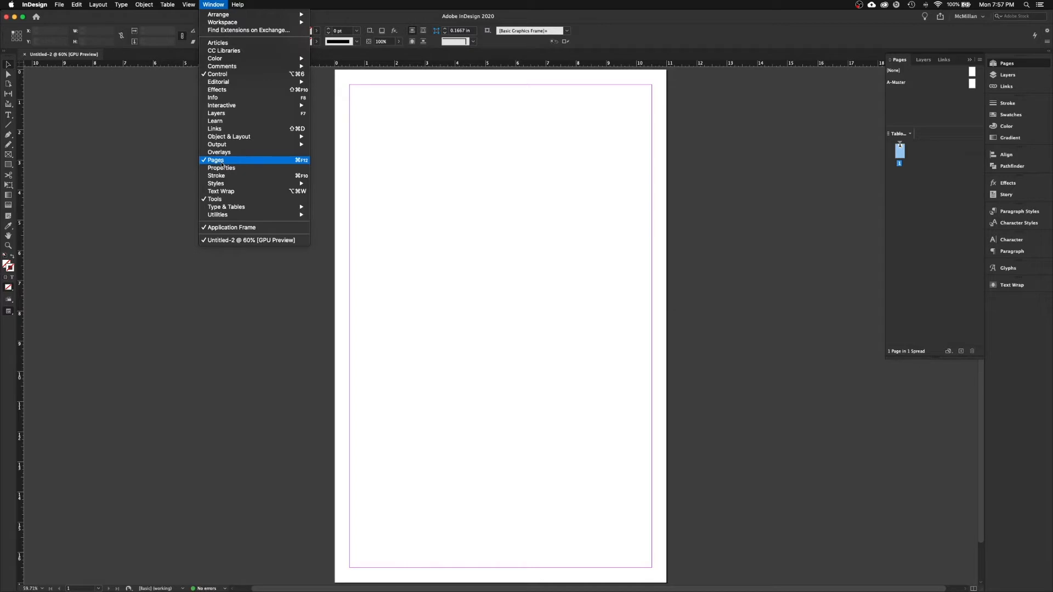
left_click(724, 166)
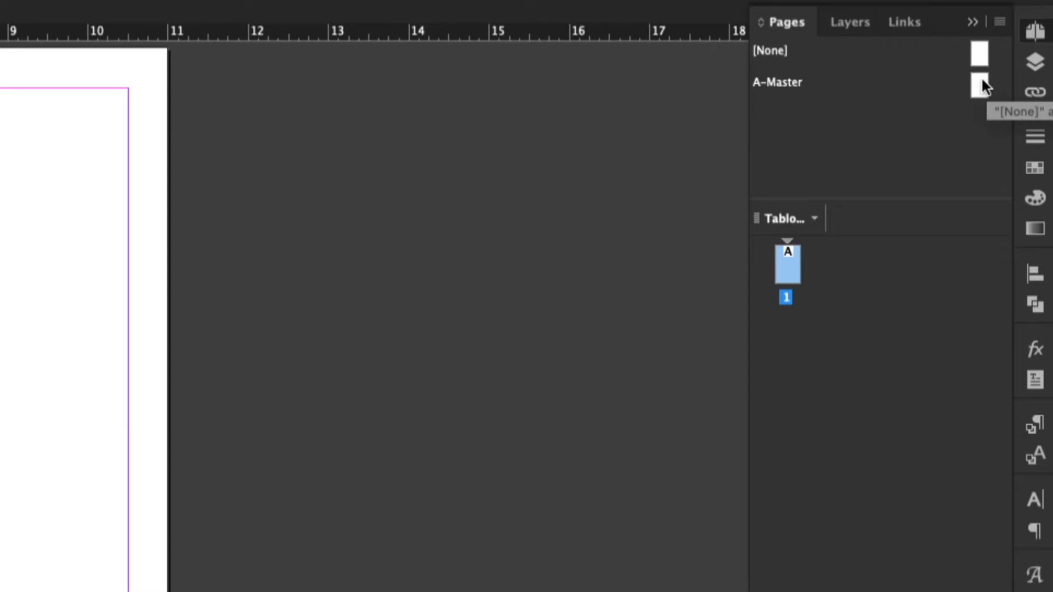
left_click(772, 82)
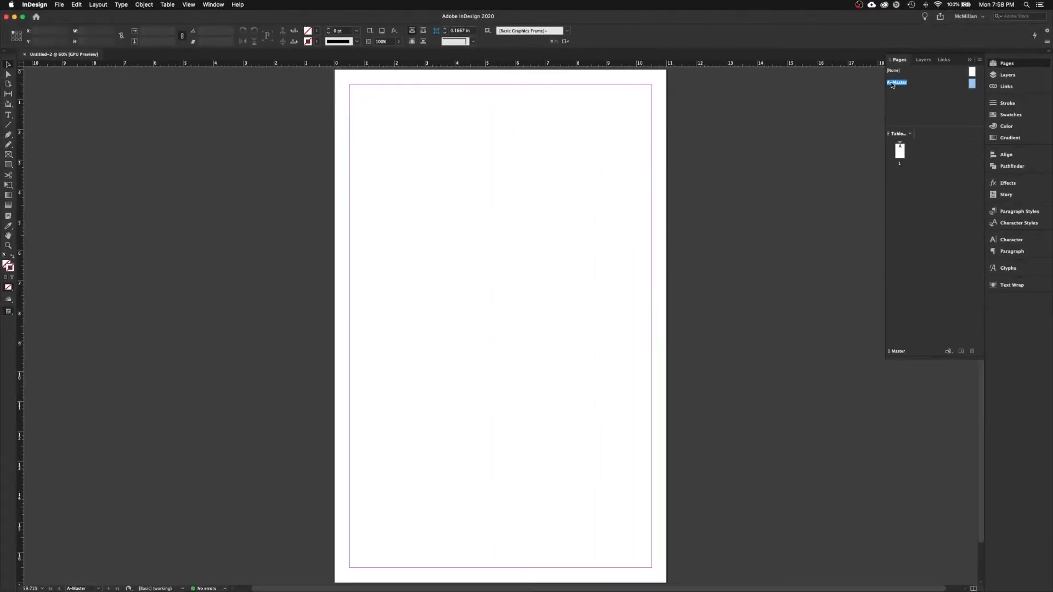
Set all four margins of A-Master to 0.25 in in Margins and Columns
left_click(99, 4)
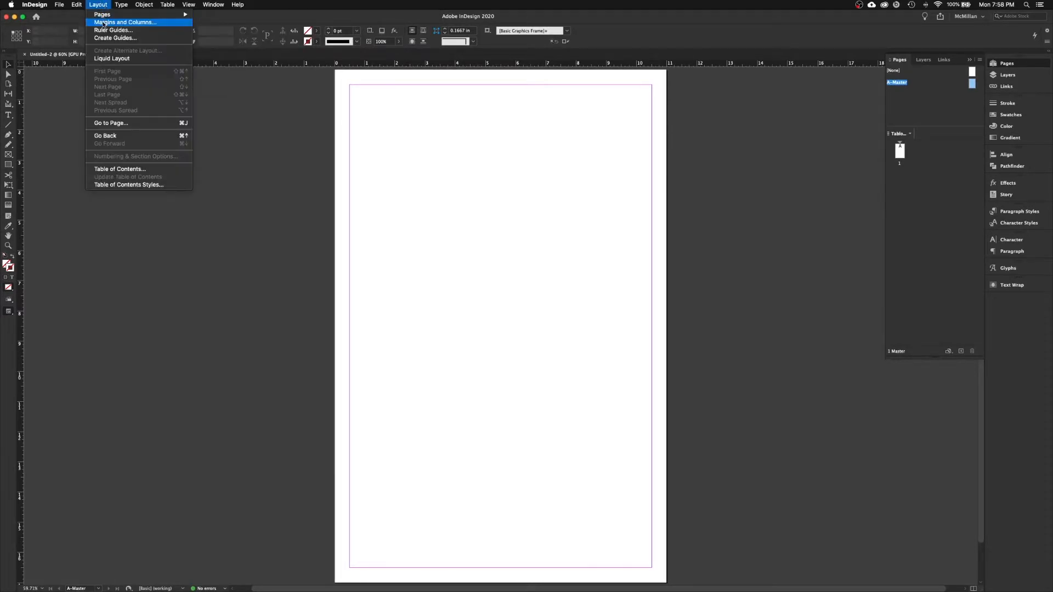
left_click(104, 23)
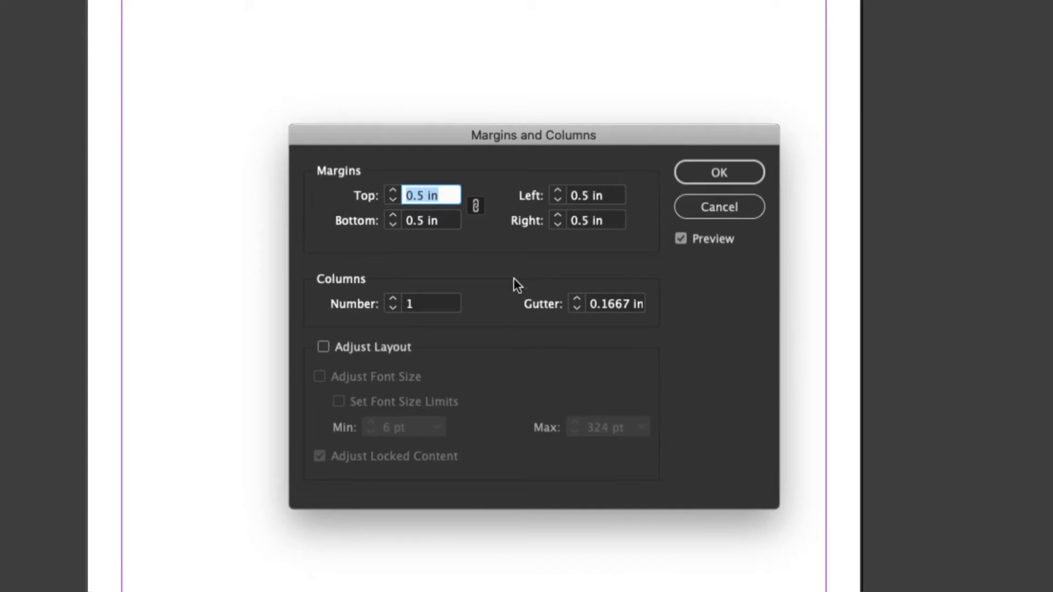
left_click_drag(485, 141, 482, 119)
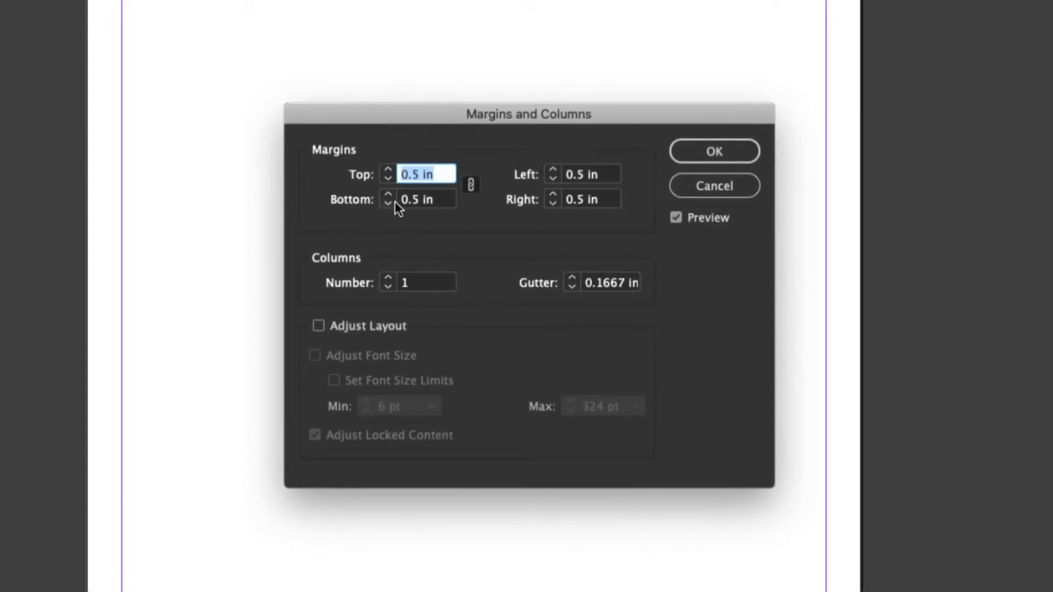
left_click(389, 178)
left_click(388, 178)
left_click(389, 178)
left_click(389, 178)
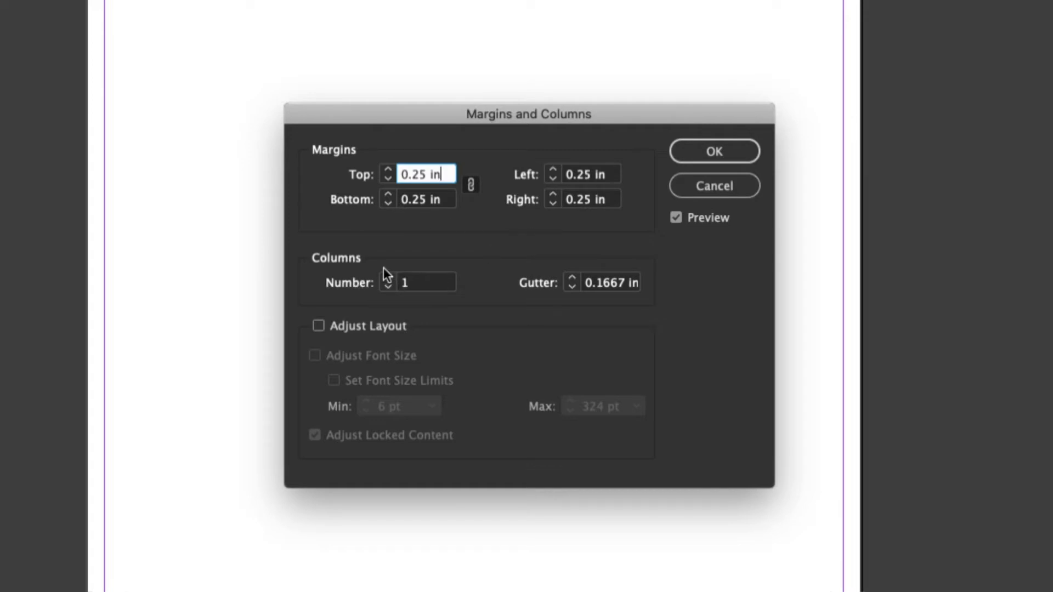
Divide A-Master into 6 columns with a 0.1875 in gutter and apply the settings
left_click(571, 276)
left_click(571, 275)
left_click(570, 285)
left_click(387, 277)
left_click(387, 277)
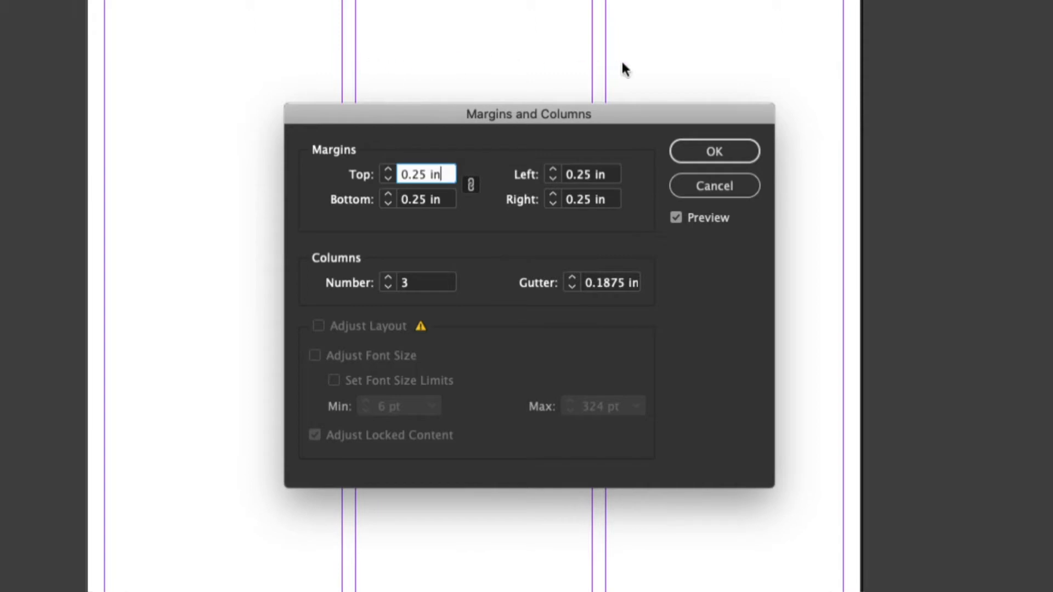
left_click(387, 275)
left_click(387, 275)
left_click(387, 275)
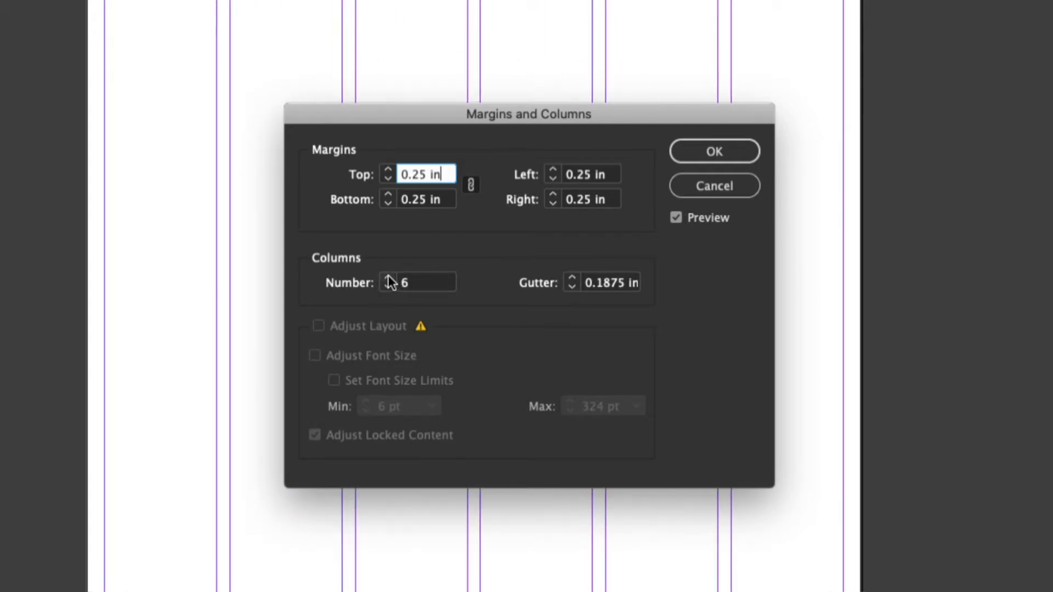
left_click(719, 154)
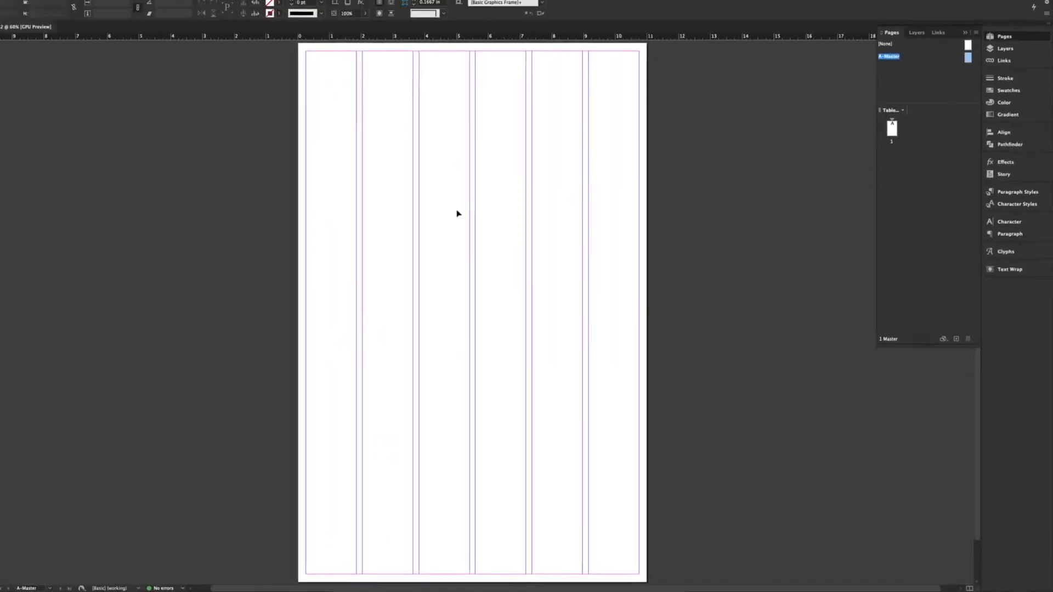
Create guides for 10 rows with a 0.1875 in gutter fitted to the margins on A-Master, and return to page 1
left_click(102, 5)
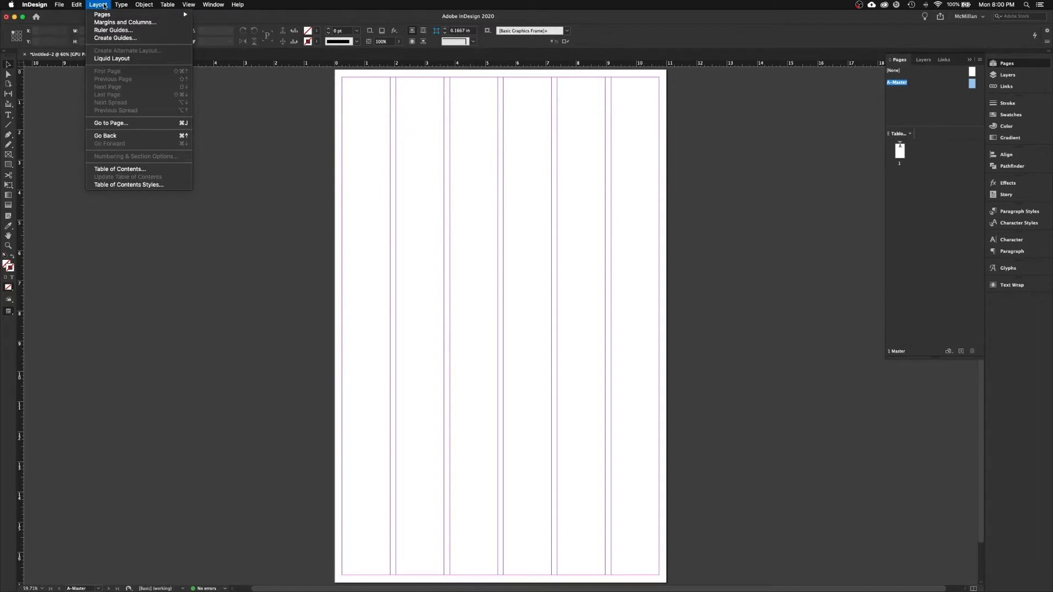
left_click(115, 37)
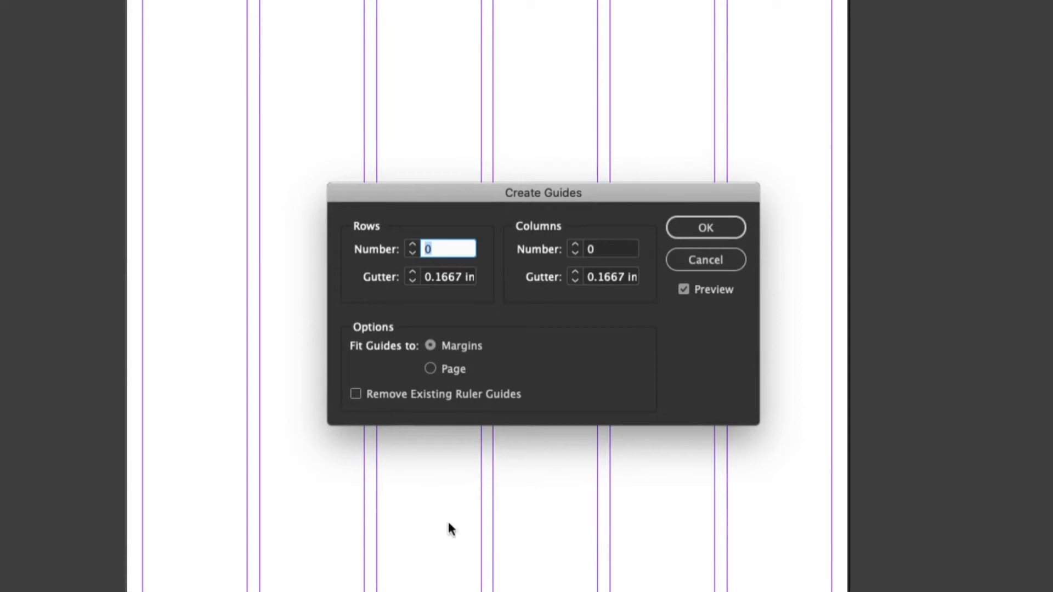
left_click(412, 271)
type("10")
left_click(460, 277)
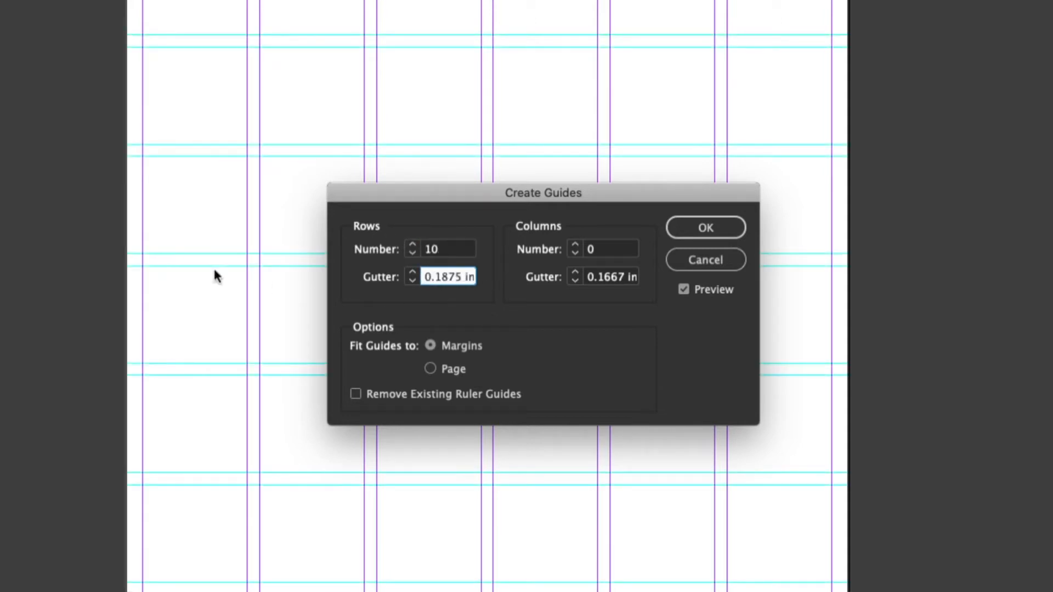
left_click(733, 229)
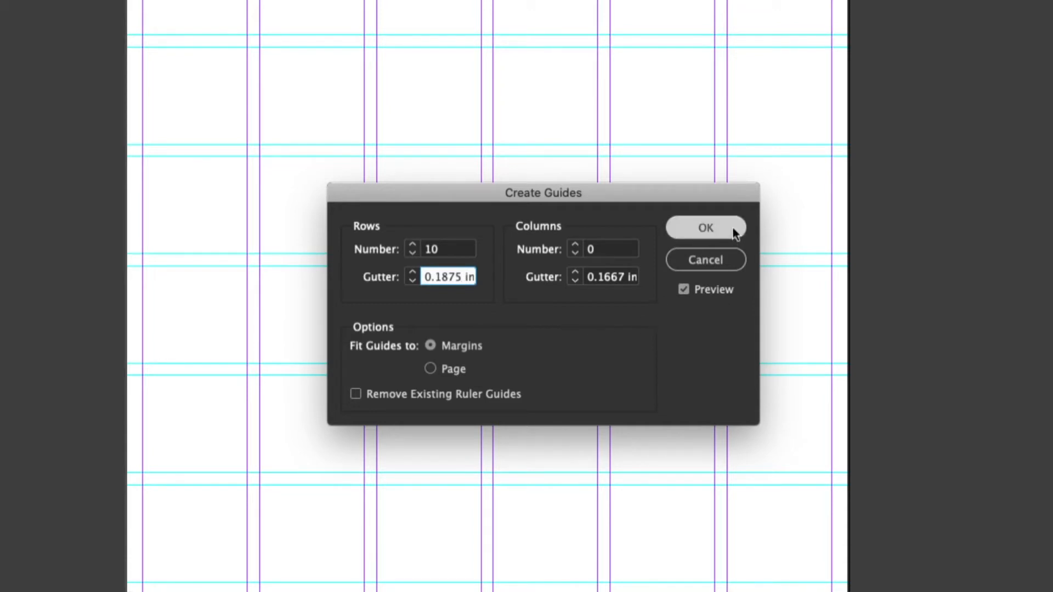
left_click(733, 231)
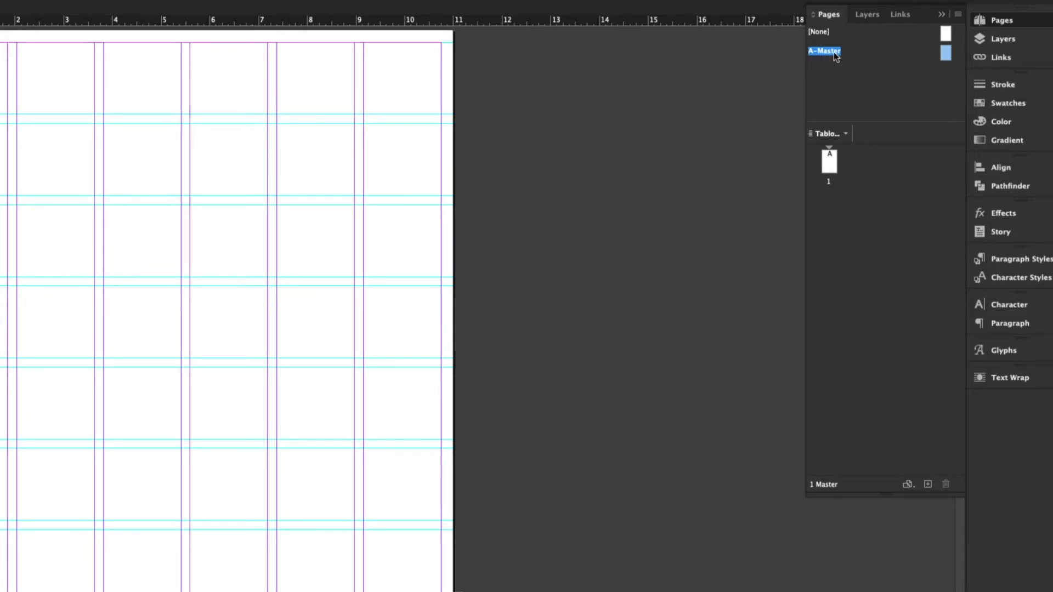
left_click(831, 163)
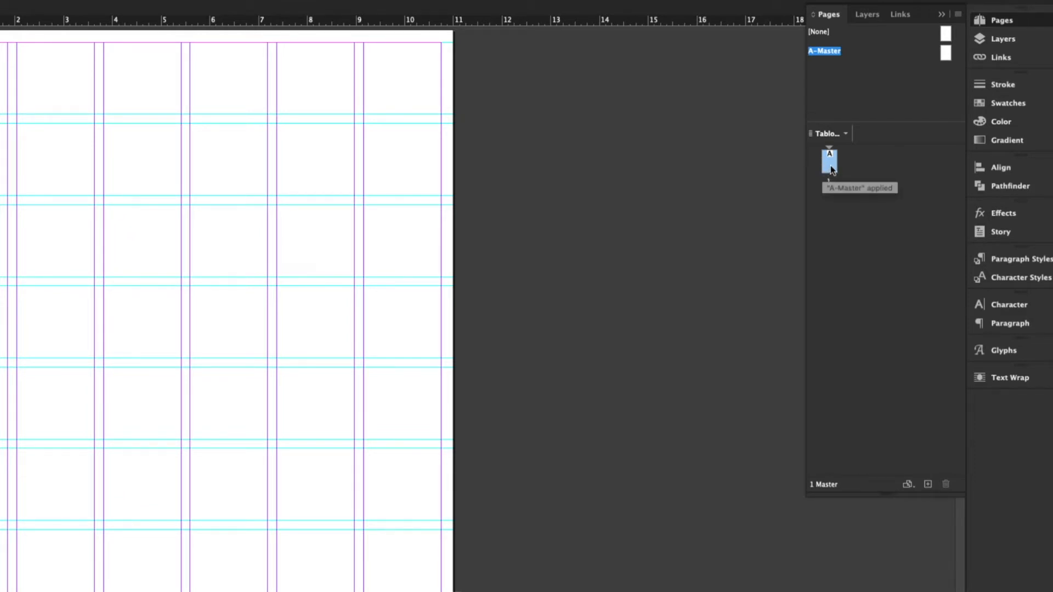
left_click(822, 170)
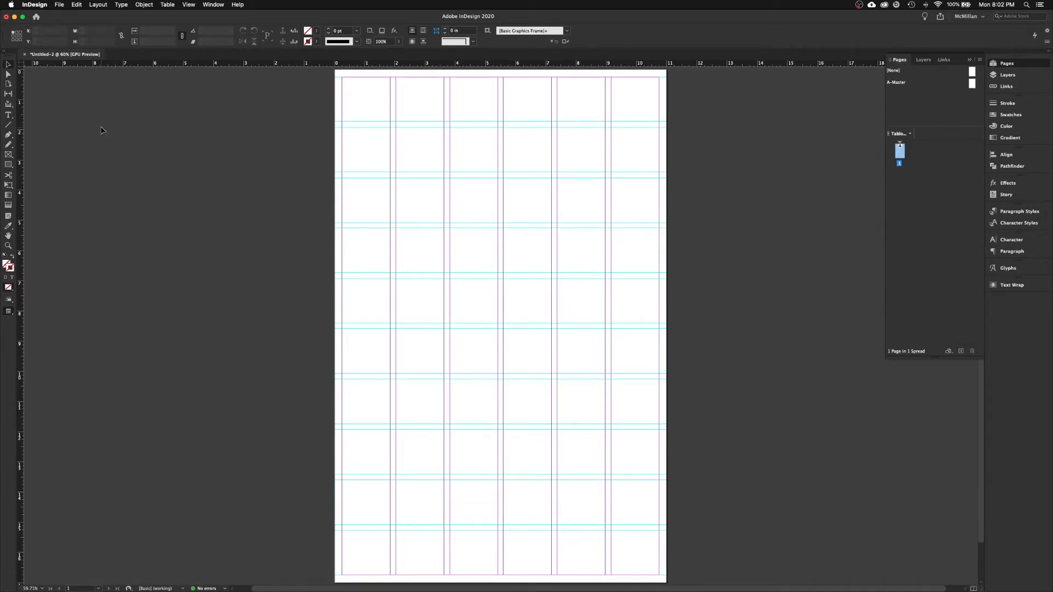
Review the Type preferences and accept them
left_click(34, 5)
mouse_move(43, 31)
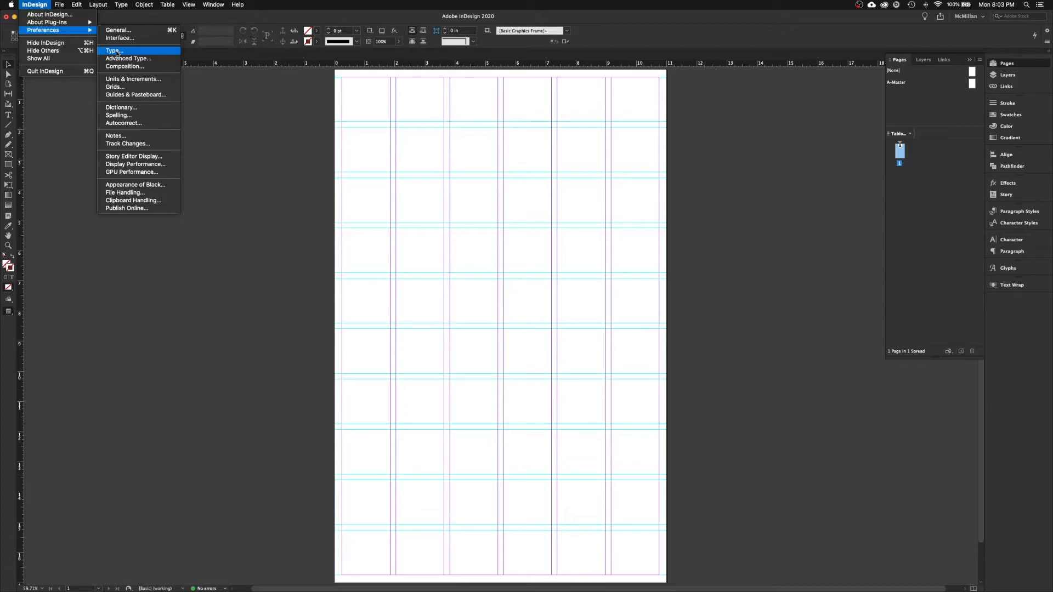
left_click(116, 51)
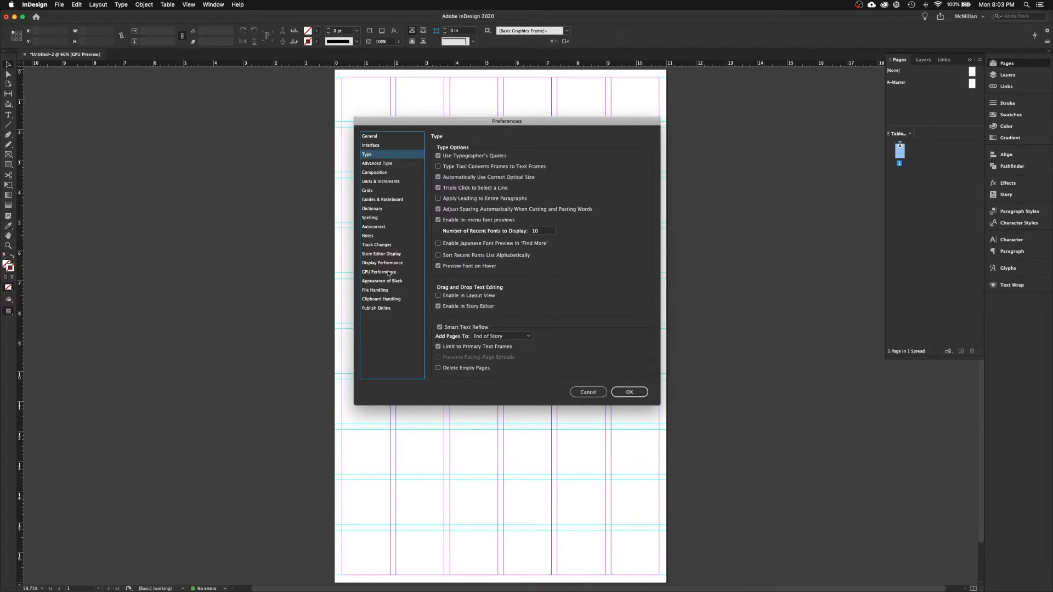
left_click(633, 392)
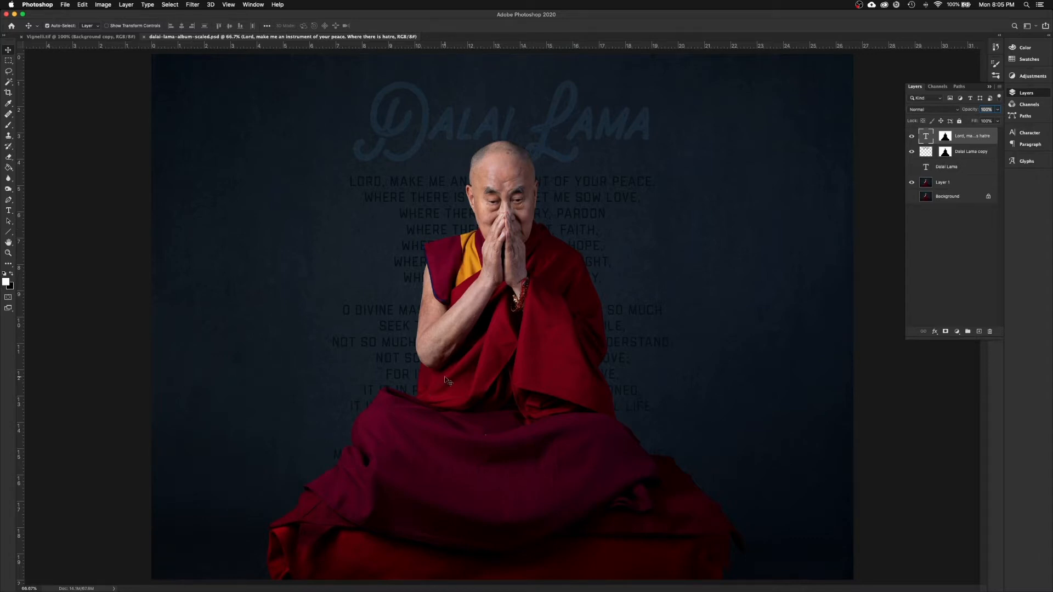
Switch back to InDesign, draw a 10.5 × 16.5 in rectangle filling page 1 from margin to margin, and select it
key("ctrl+Right")
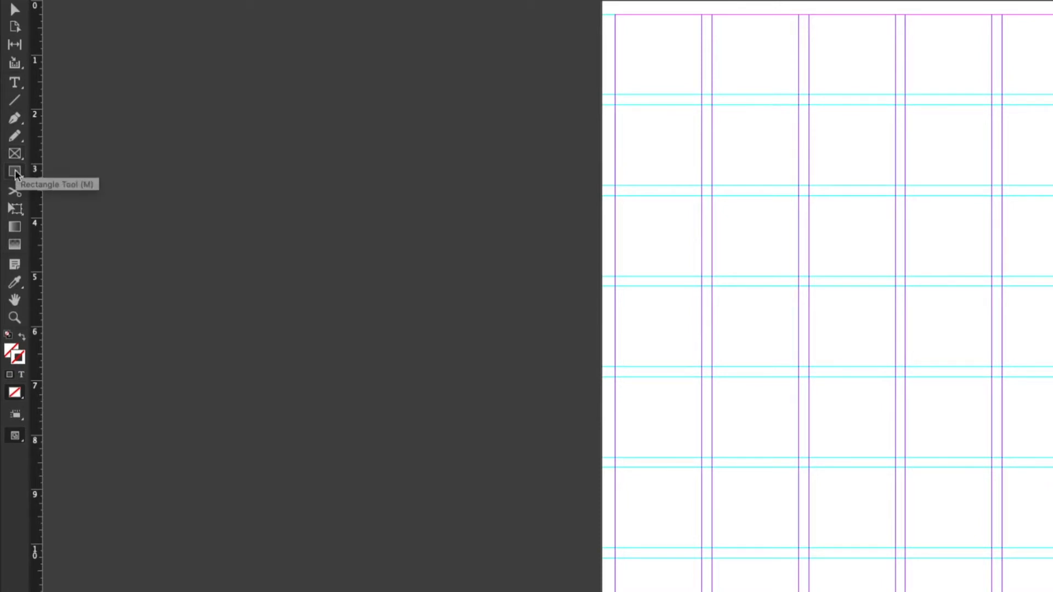
left_click(15, 170)
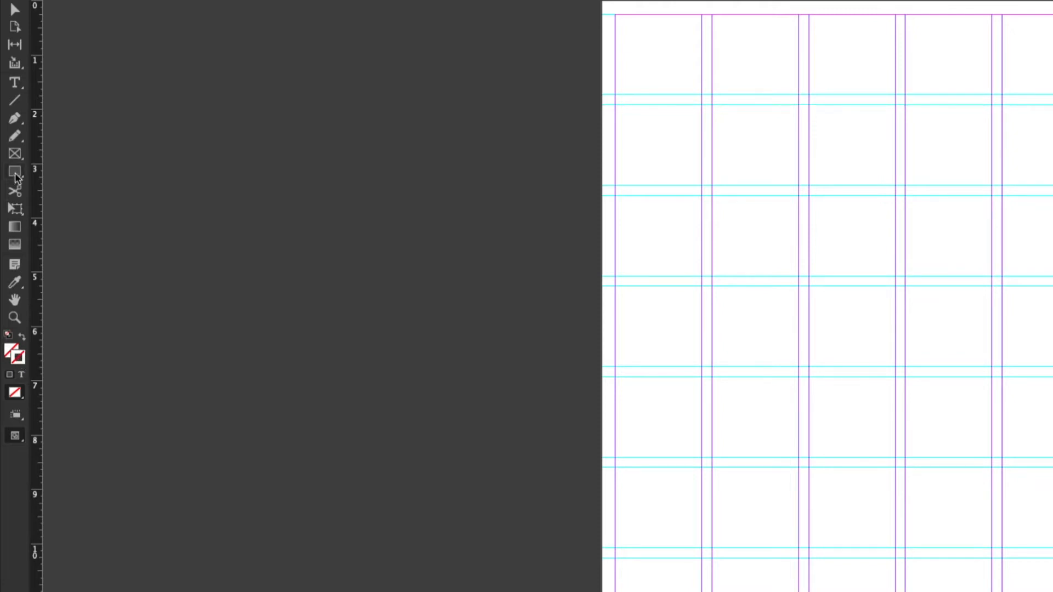
left_click(18, 357)
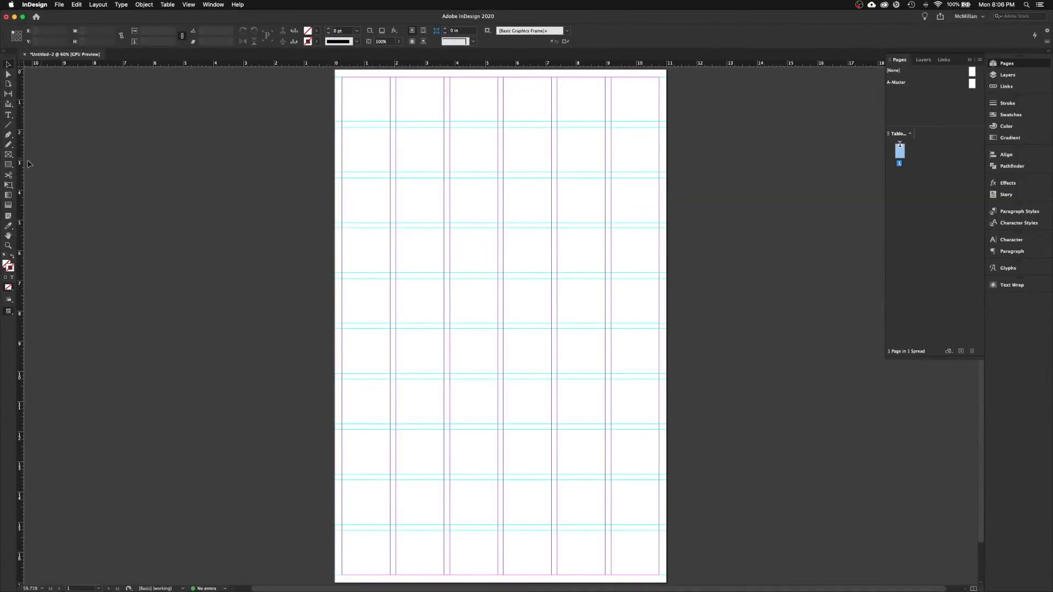
left_click(9, 164)
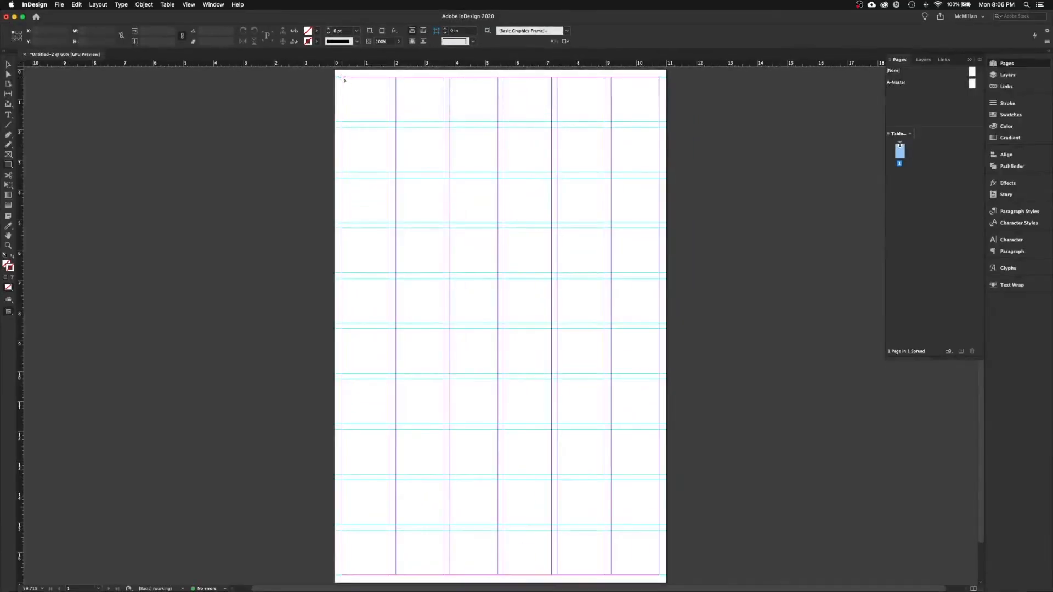
left_click_drag(341, 77, 660, 577)
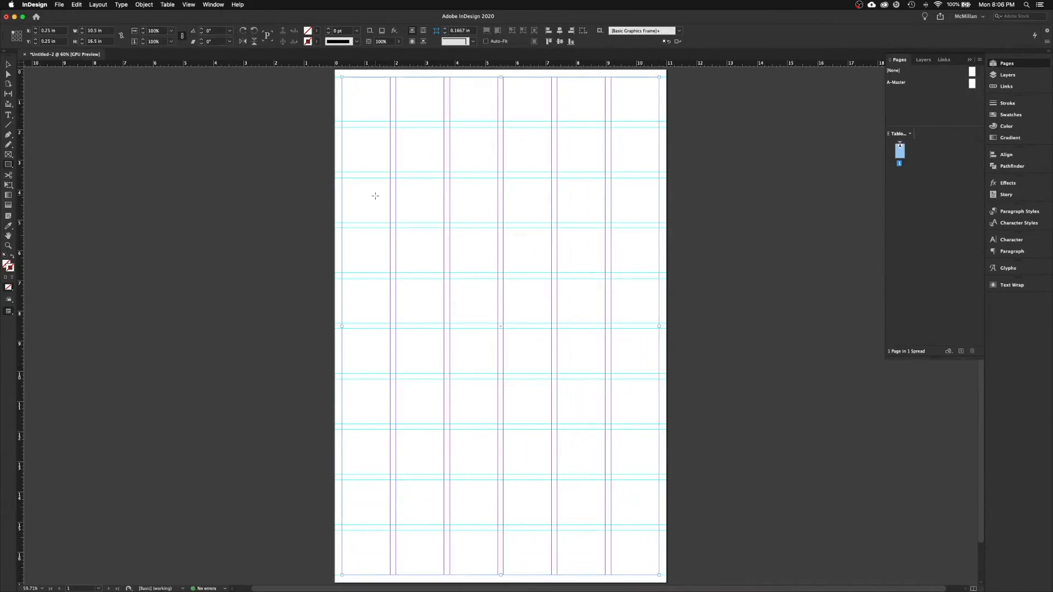
left_click(15, 65)
left_click(221, 216)
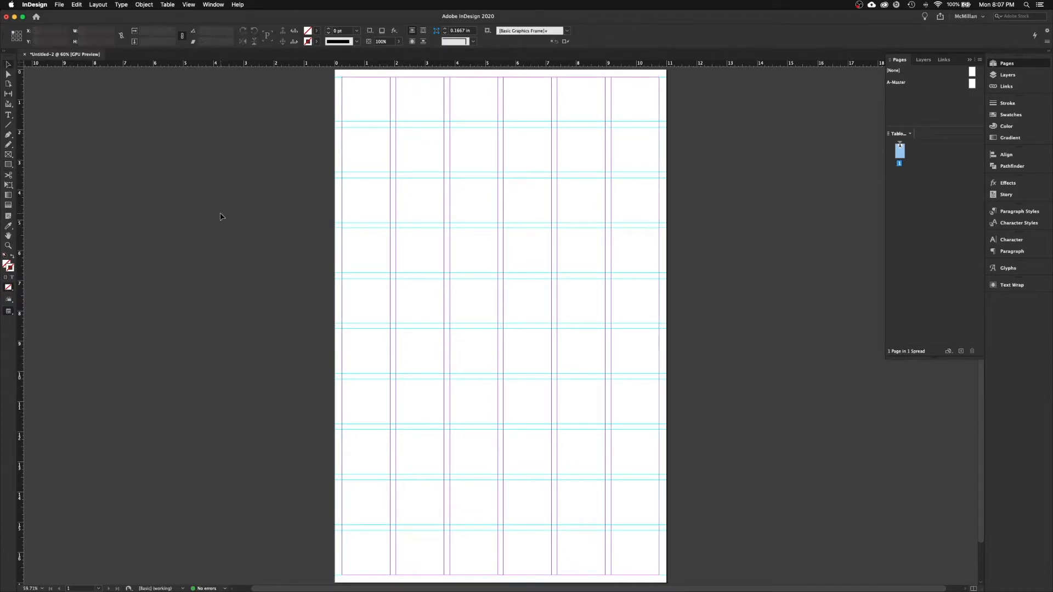
left_click(342, 108)
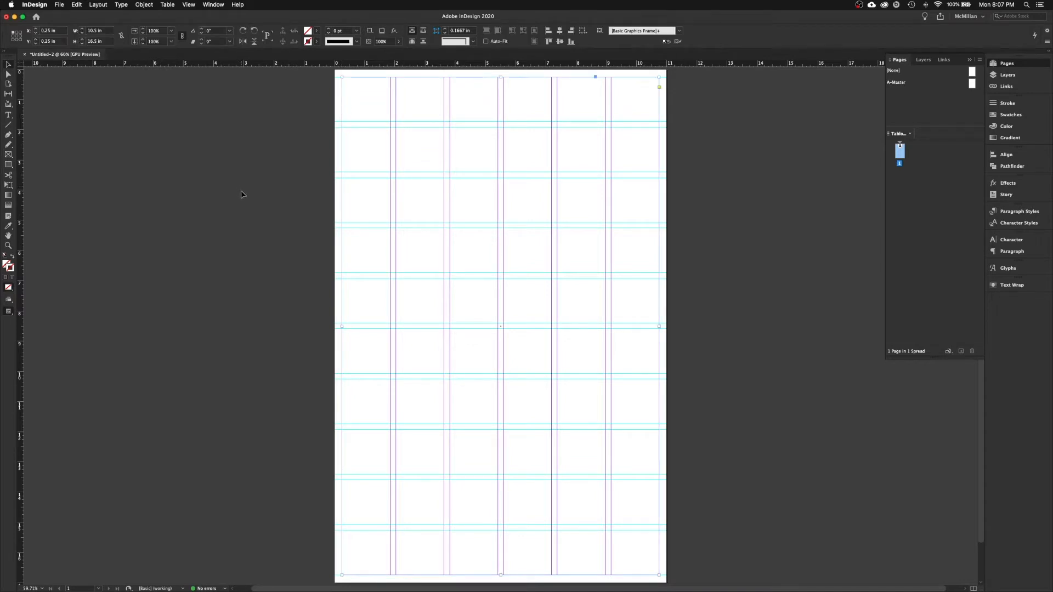
Place dalai-lama-album-scaled.psd from the images folder into the selected rectangle frame
left_click(61, 4)
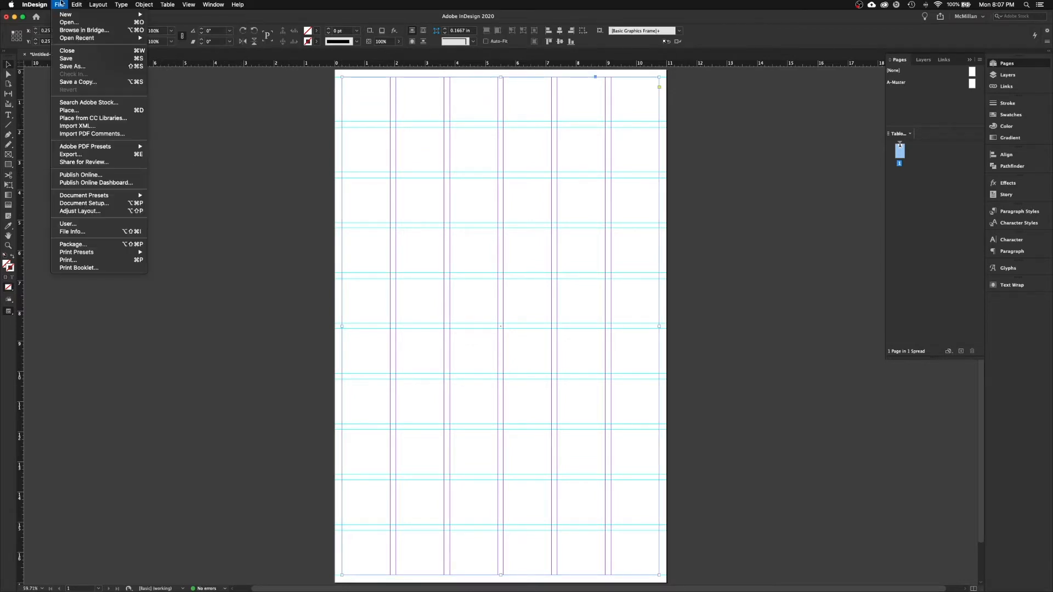
left_click(92, 111)
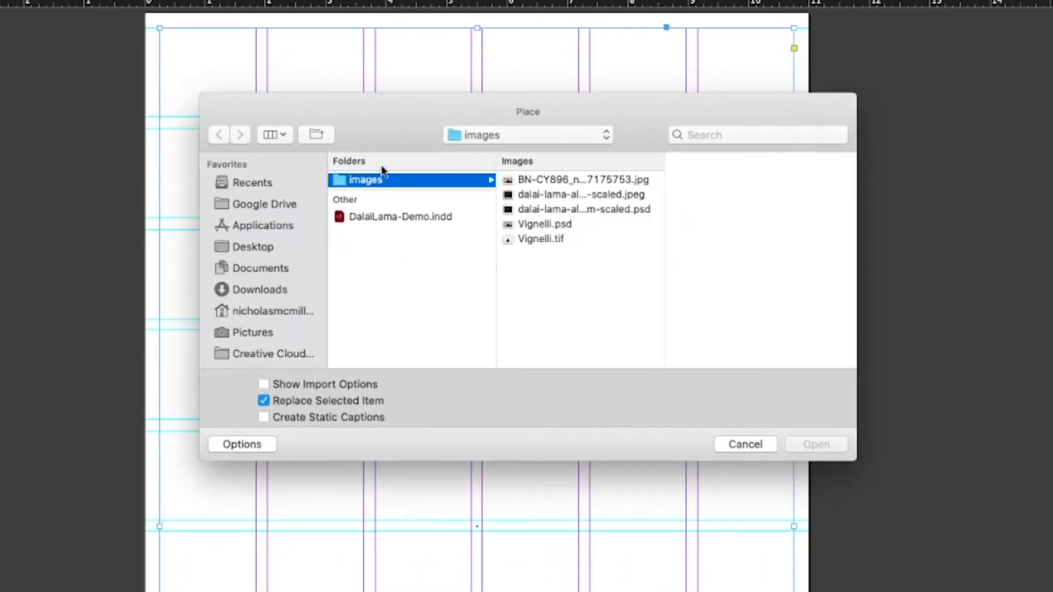
left_click(516, 138)
left_click(516, 153)
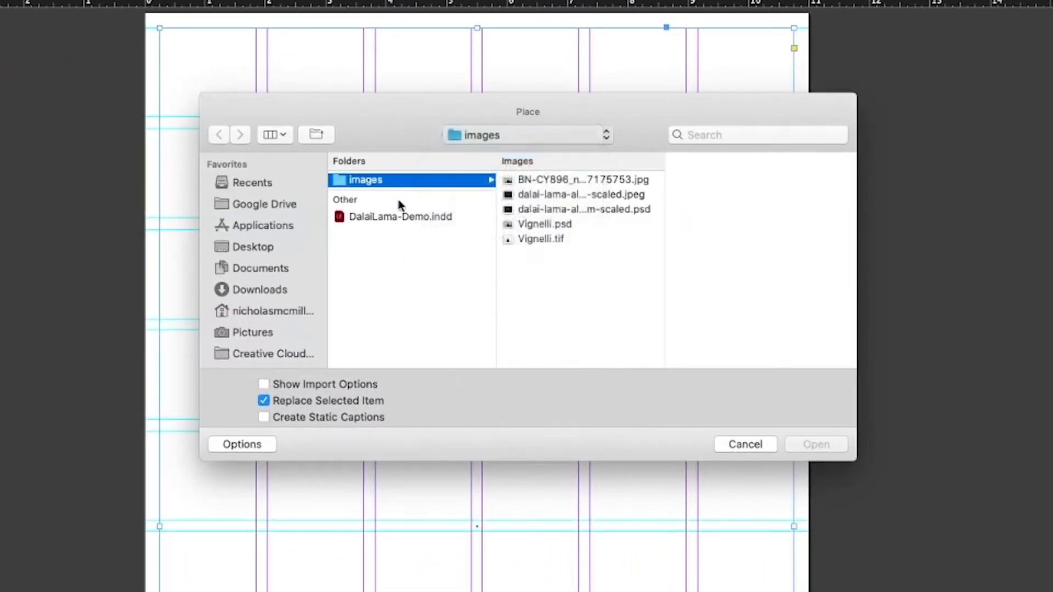
left_click(380, 180)
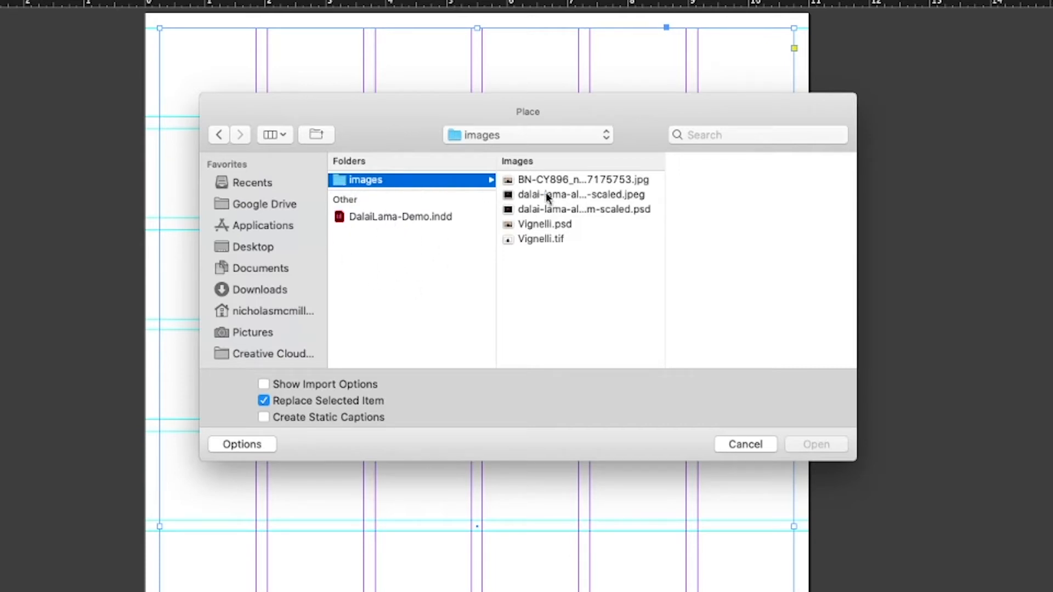
left_click(573, 209)
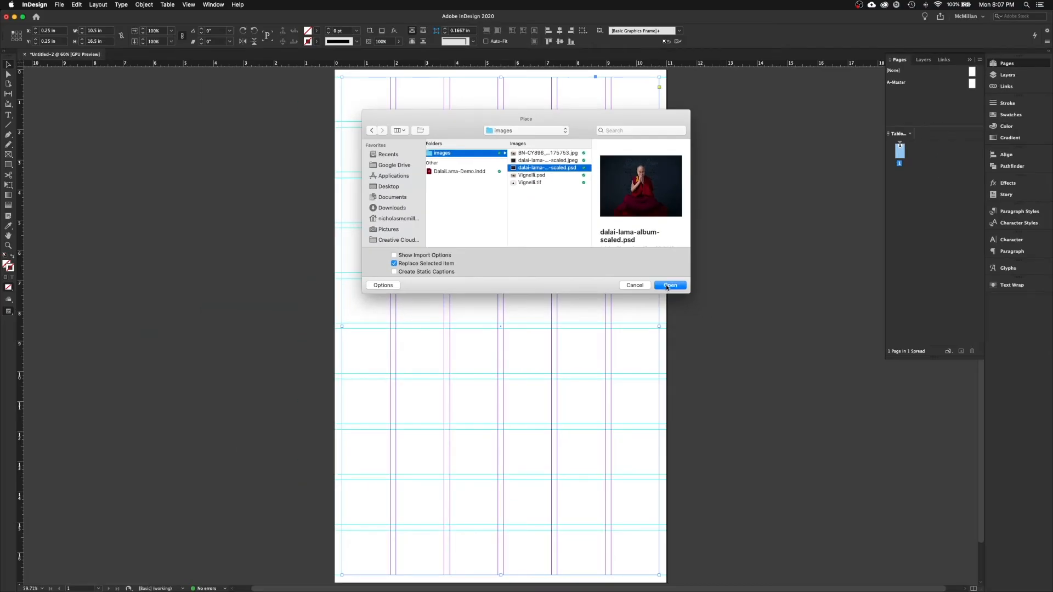
left_click(668, 285)
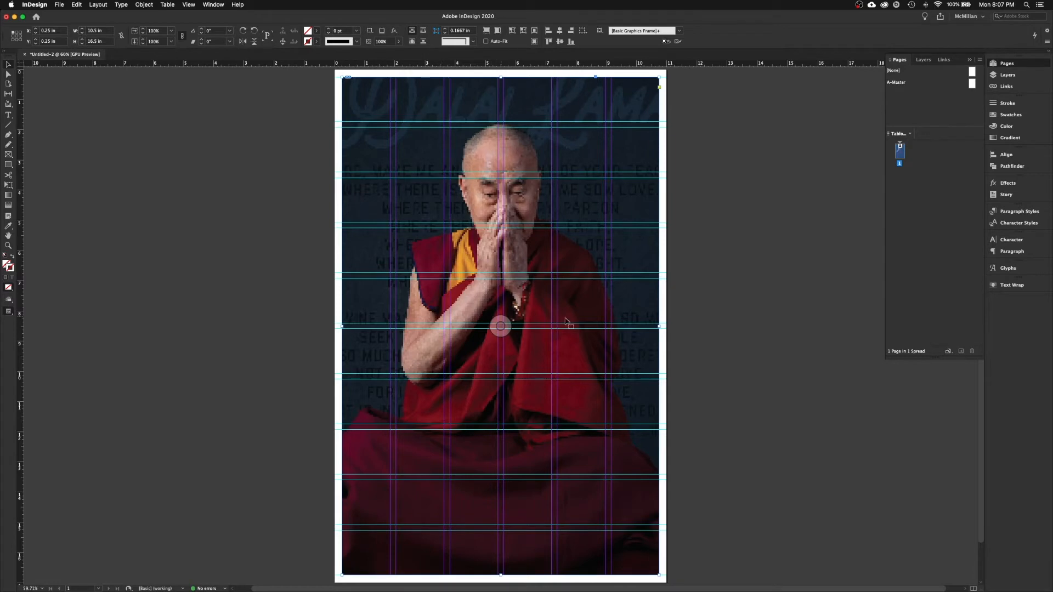
Select the image inside its frame, view its source PSD in Photoshop, and return to InDesign
left_click(278, 306)
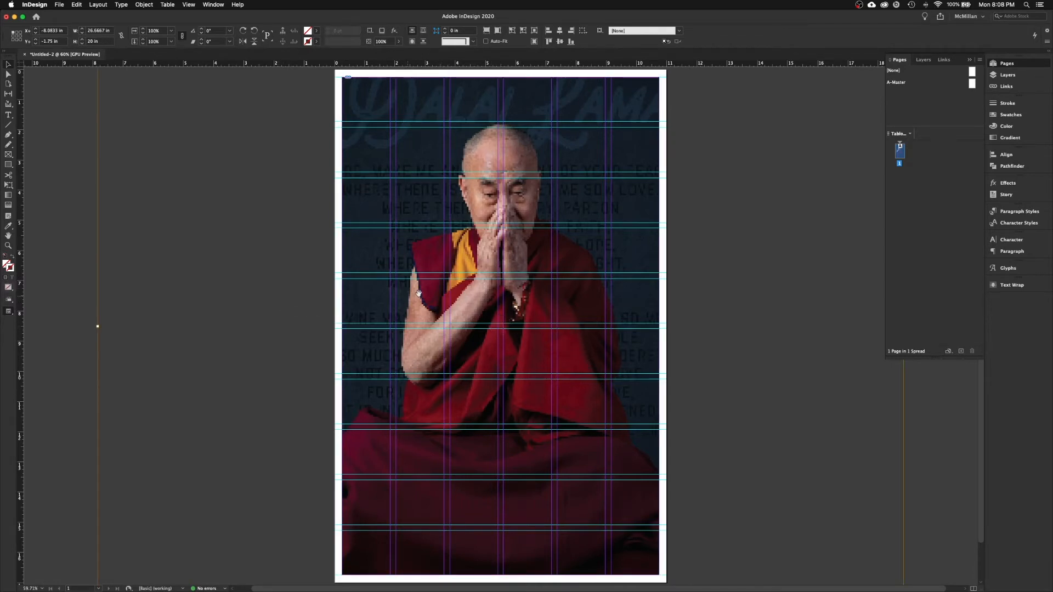
key("ctrl+Left")
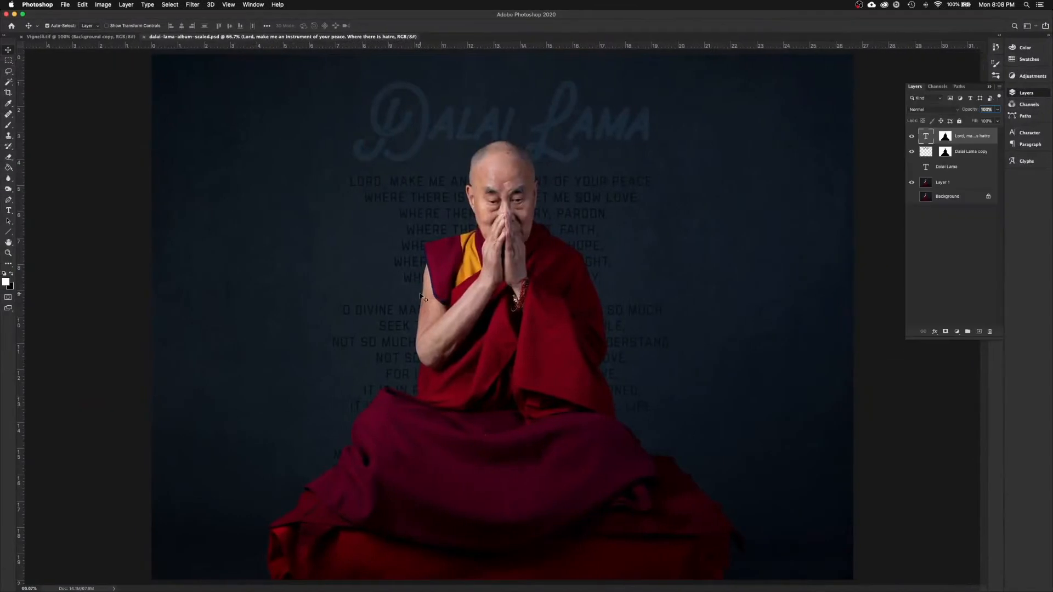
key("ctrl+Right")
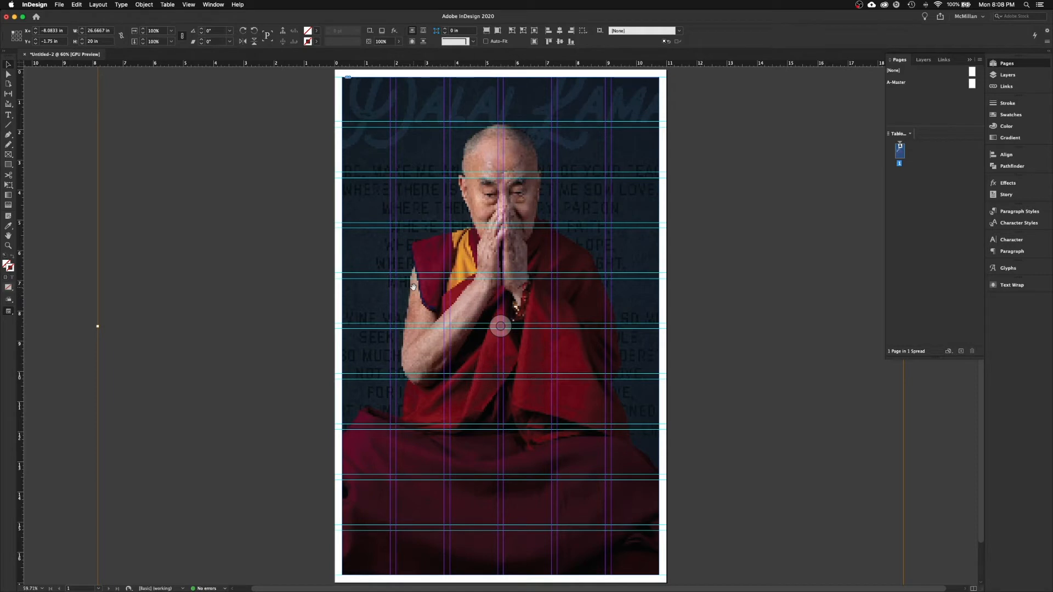
Fit the image proportionally into its frame, then enlarge it from the center to about 84.6% so it covers the whole frame
key("super+minus")
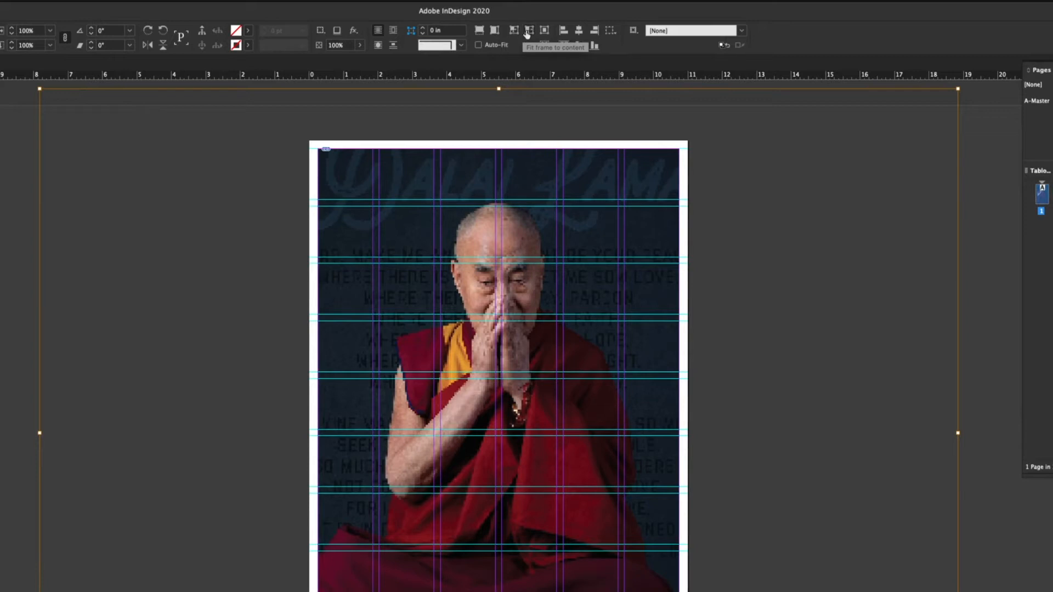
left_click(494, 34)
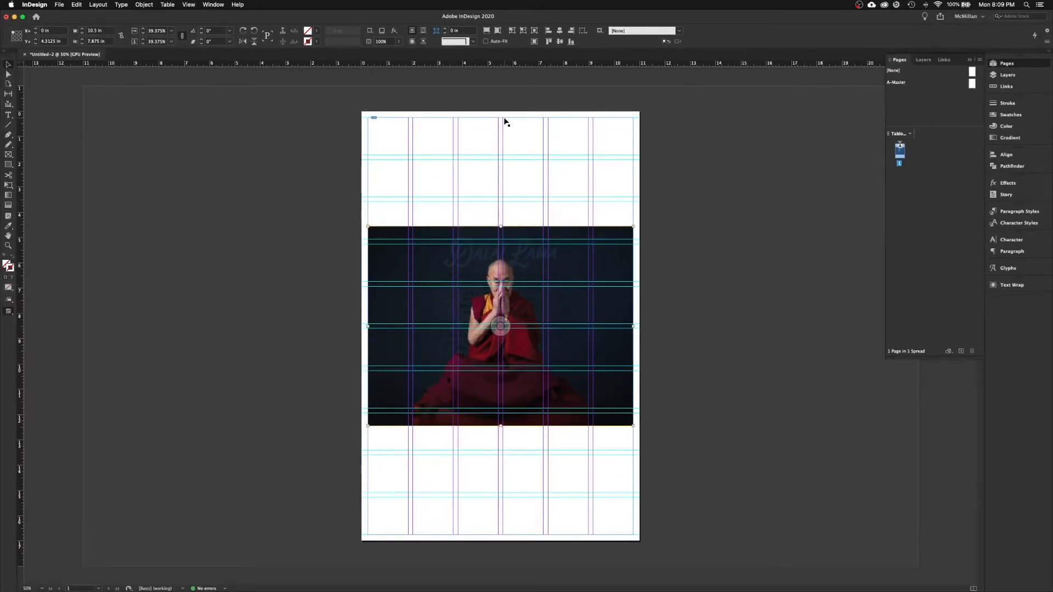
left_click(690, 260)
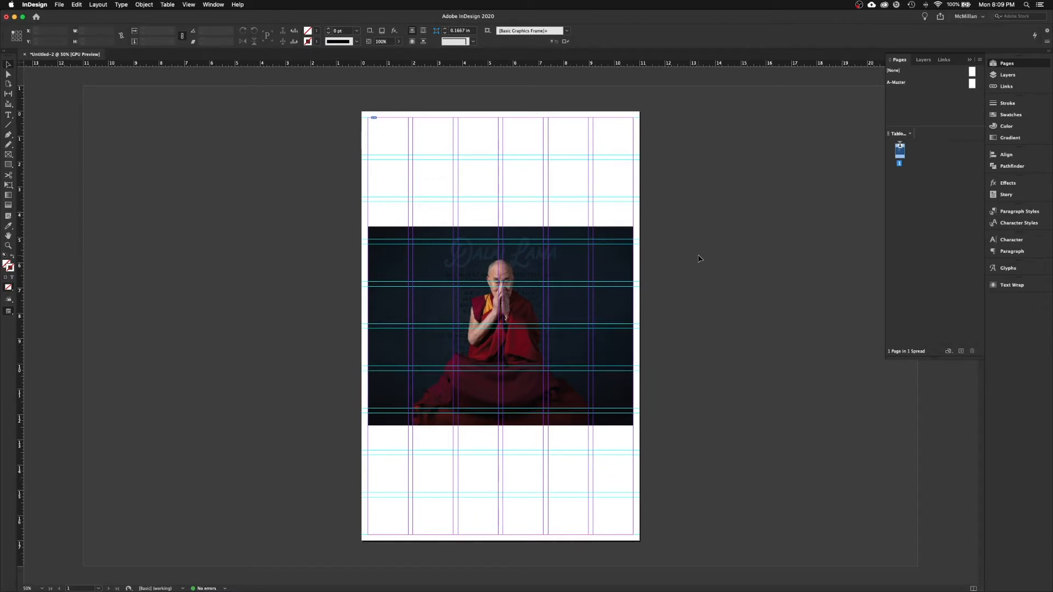
left_click(576, 277)
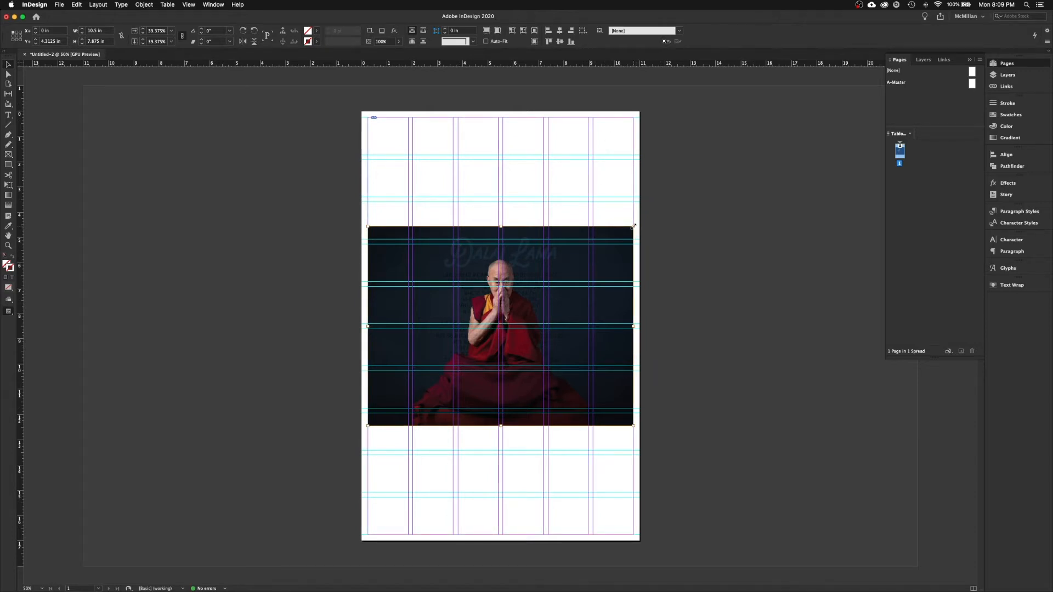
left_click_drag(634, 225, 783, 115)
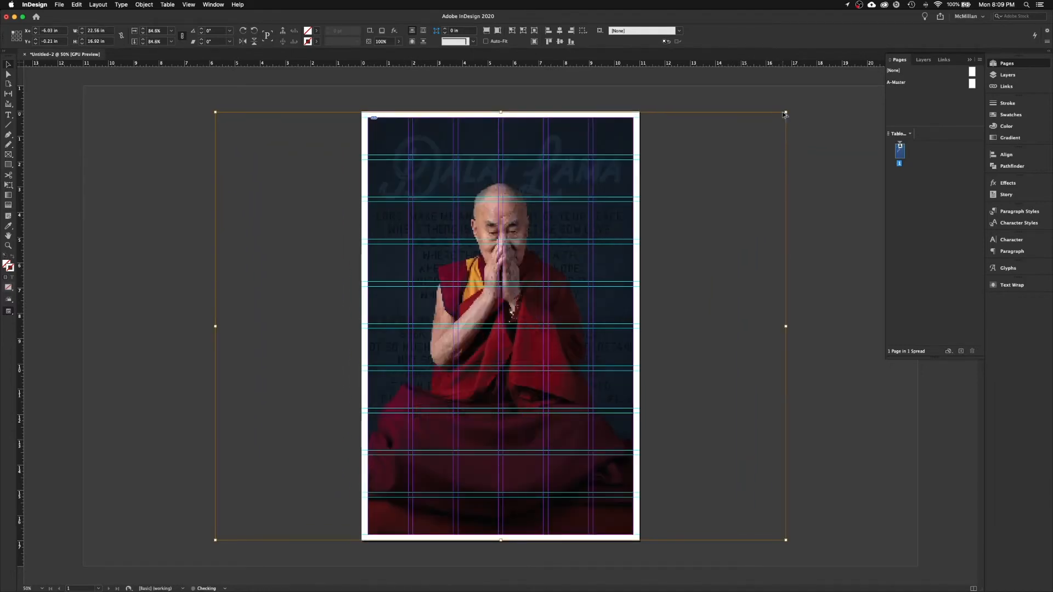
left_click(705, 234)
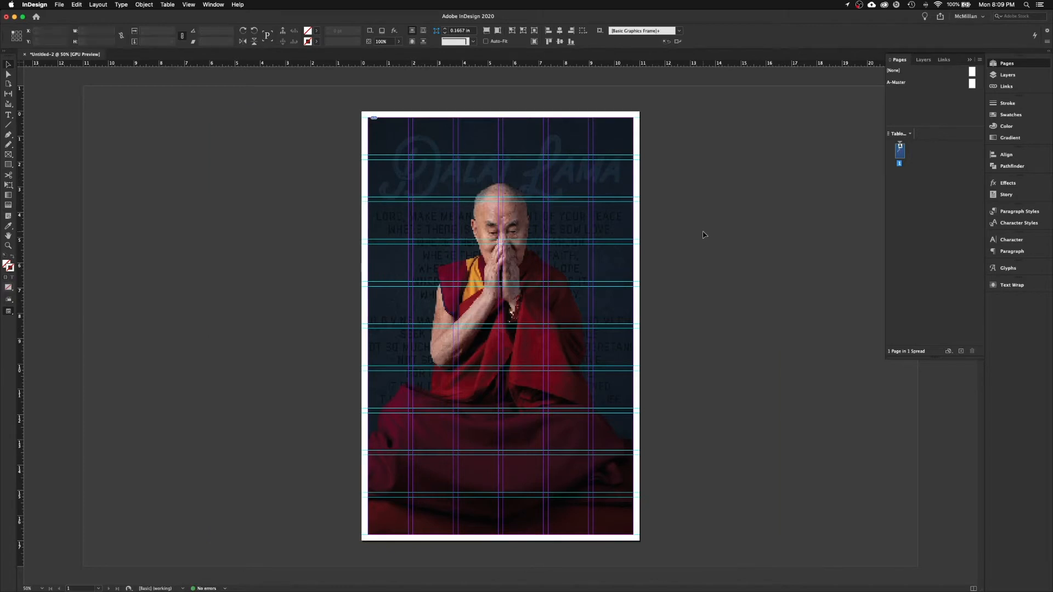
Show the page in Preview mode and set the image frame's display performance to High Quality Display
key("w")
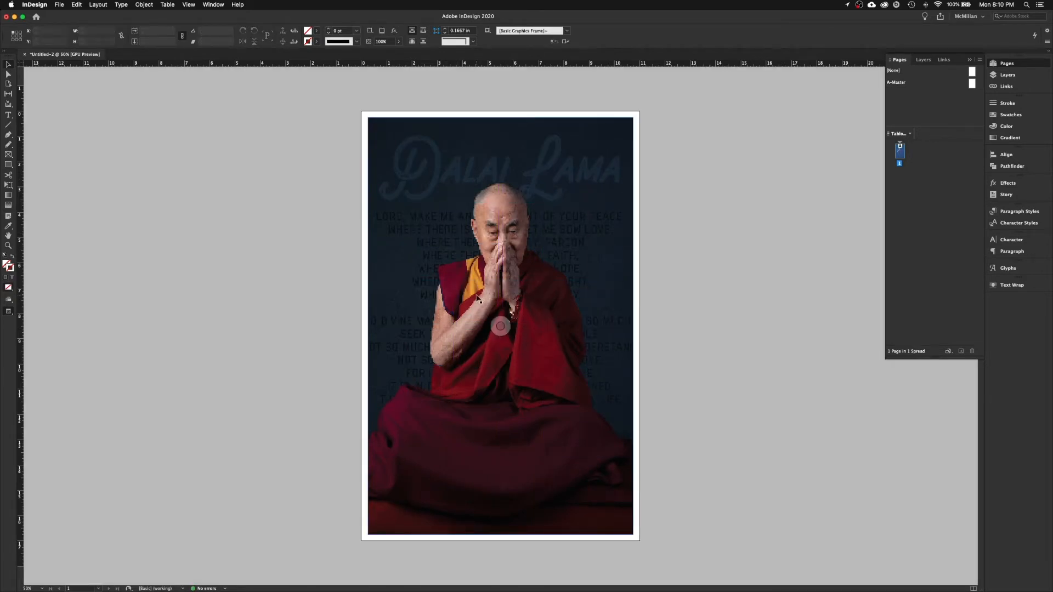
left_click(490, 274)
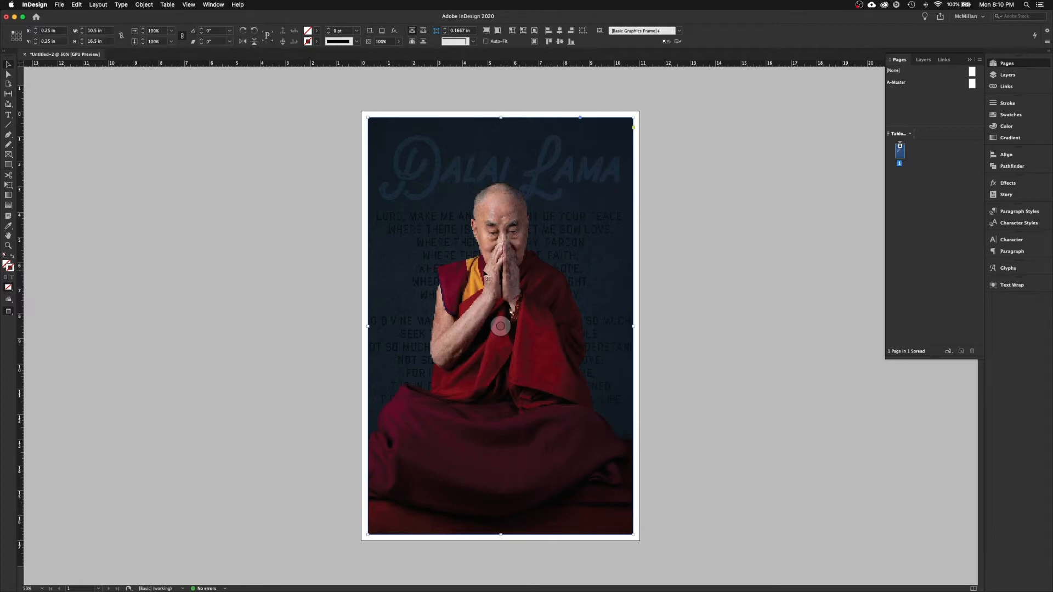
right_click(448, 204)
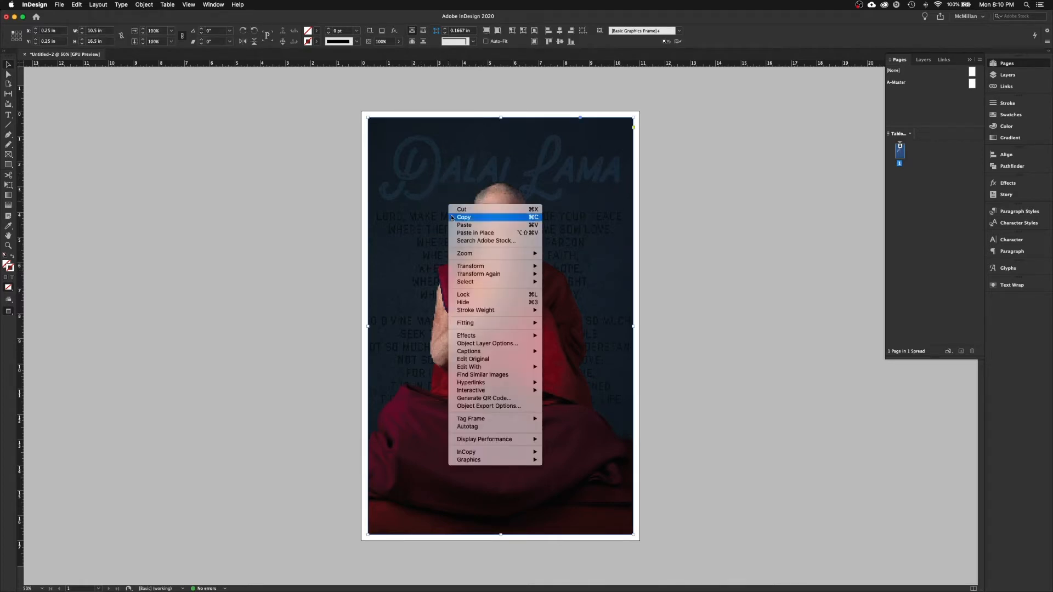
mouse_move(489, 441)
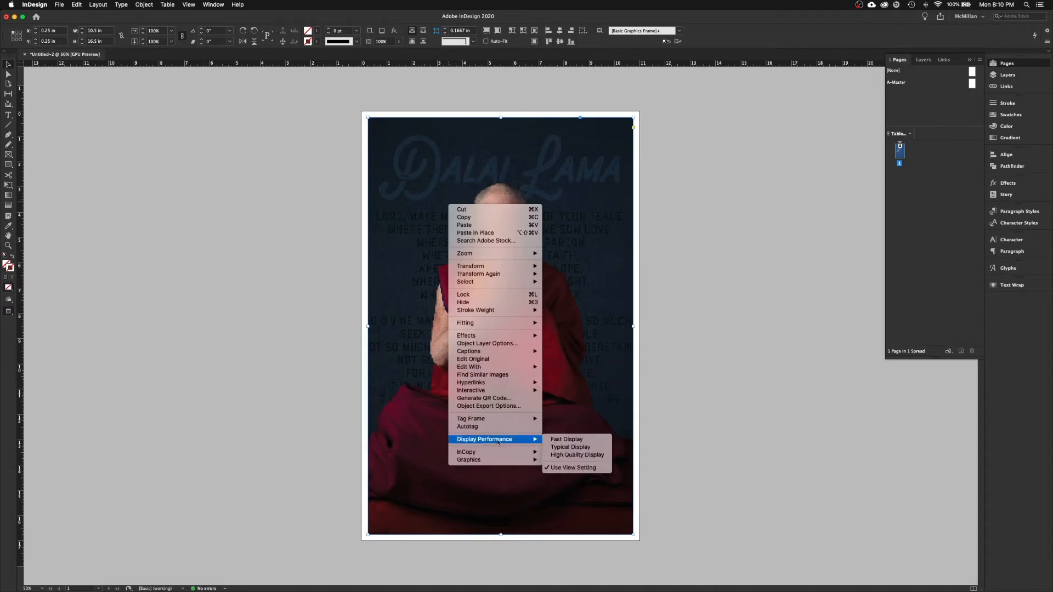
left_click(559, 457)
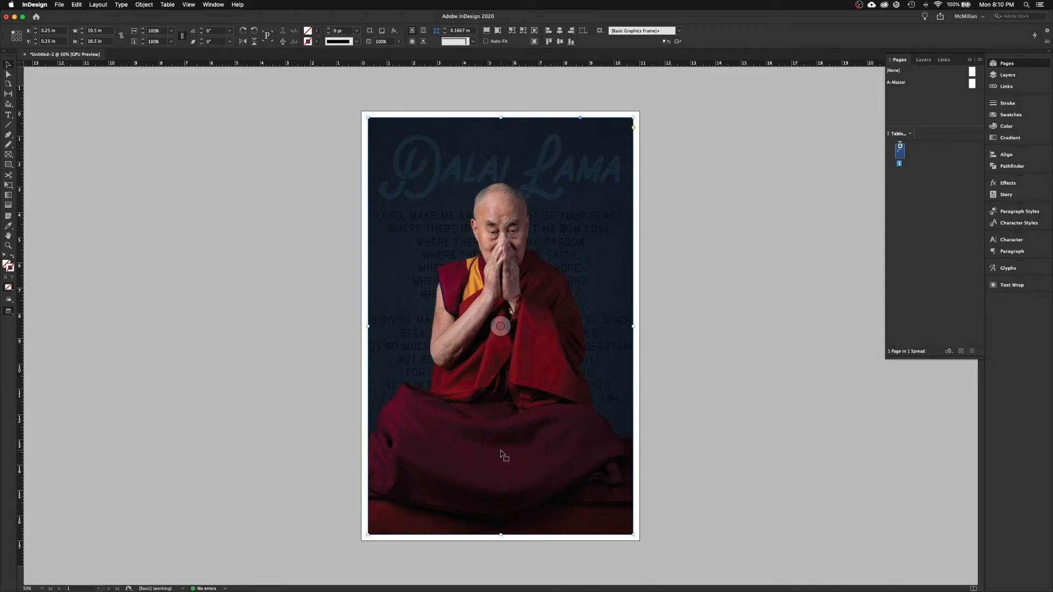
left_click(734, 456)
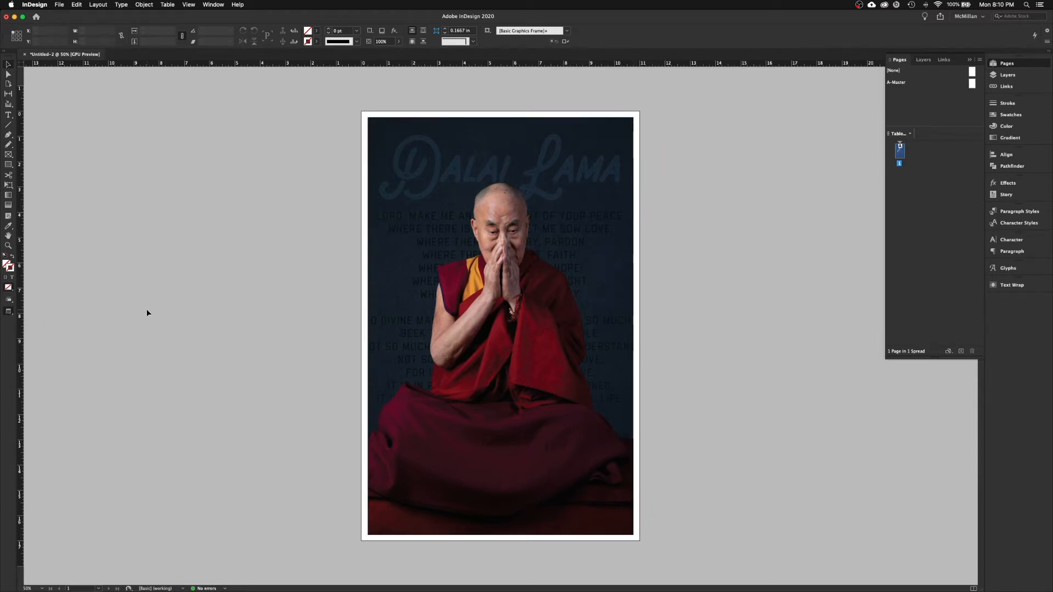
Compare the poster with and without its guides, ending in Preview mode
key("w")
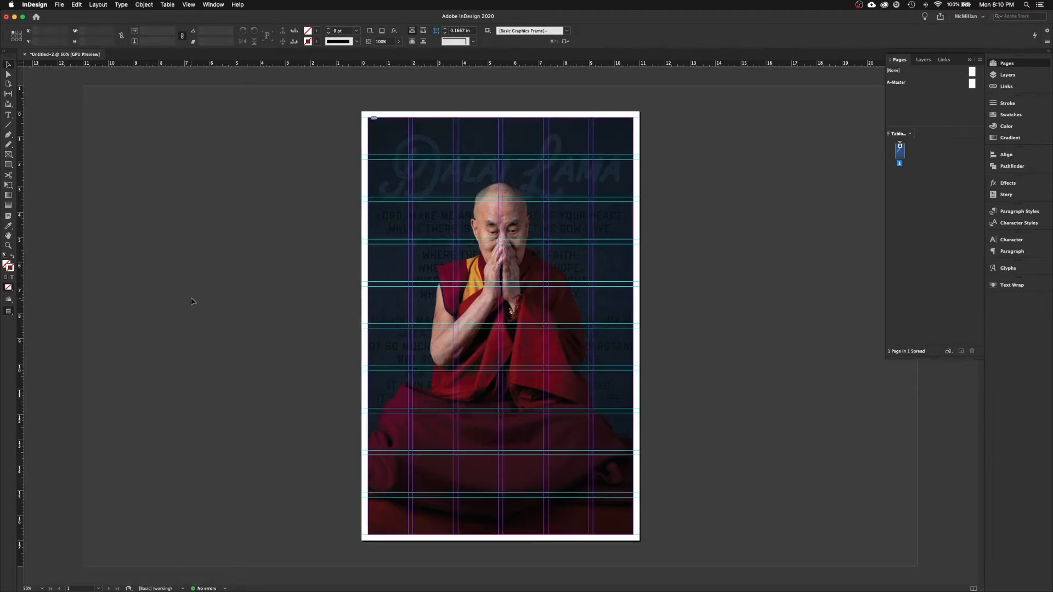
key("w")
key("w")
key("w")
key("w")
key("w")
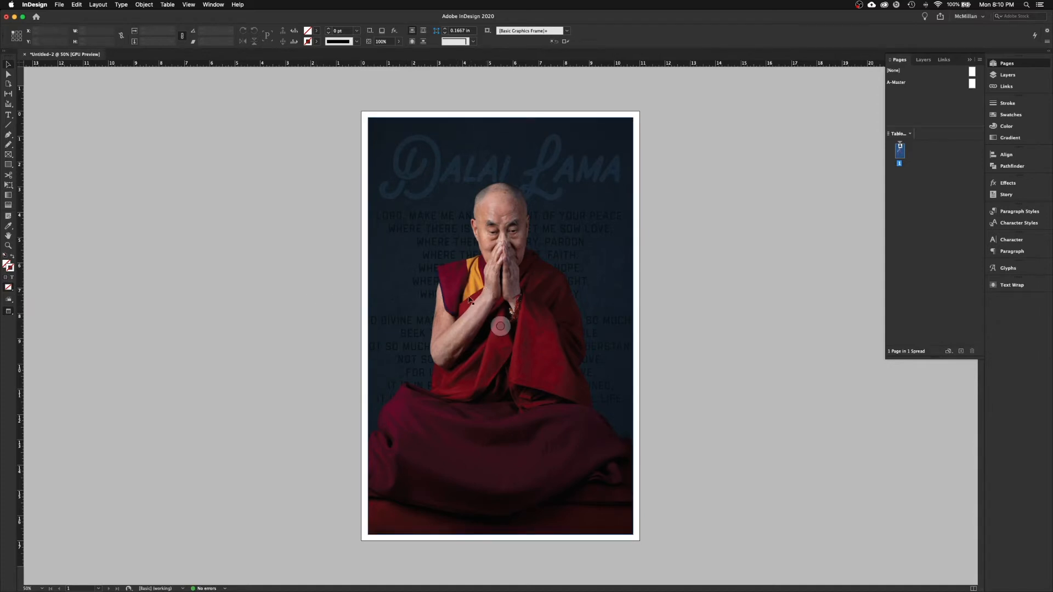
Shrink the image inside its frame to about 74.9% and reposition it at about X -4.93 in, Y 1.59 in
left_click(502, 325)
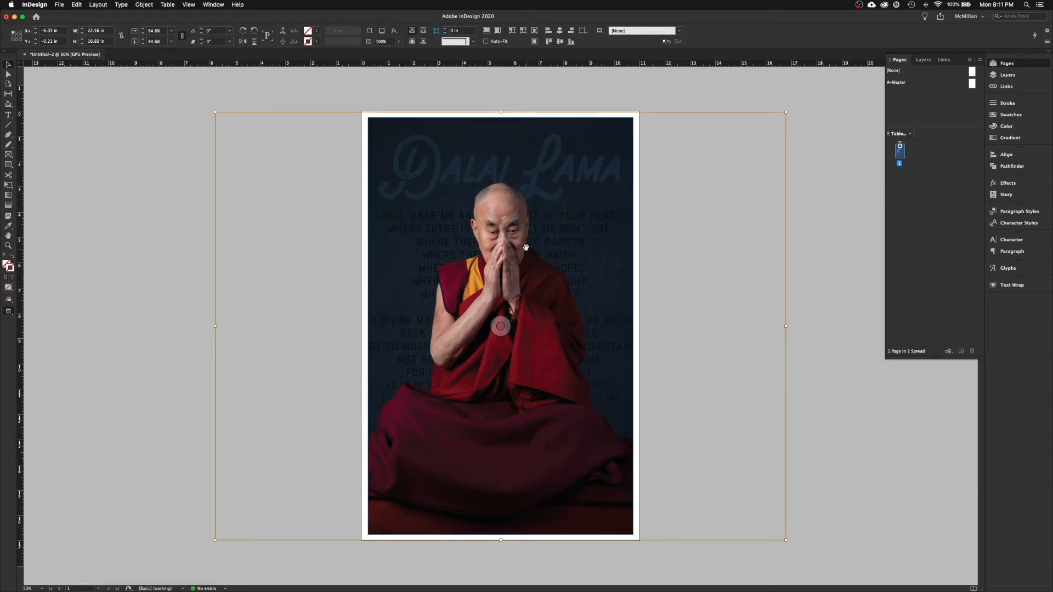
mouse_move(545, 246)
left_mouse_down()
mouse_move(506, 252)
mouse_move(512, 282)
mouse_move(470, 240)
mouse_move(446, 247)
mouse_move(437, 237)
mouse_move(527, 254)
left_mouse_up()
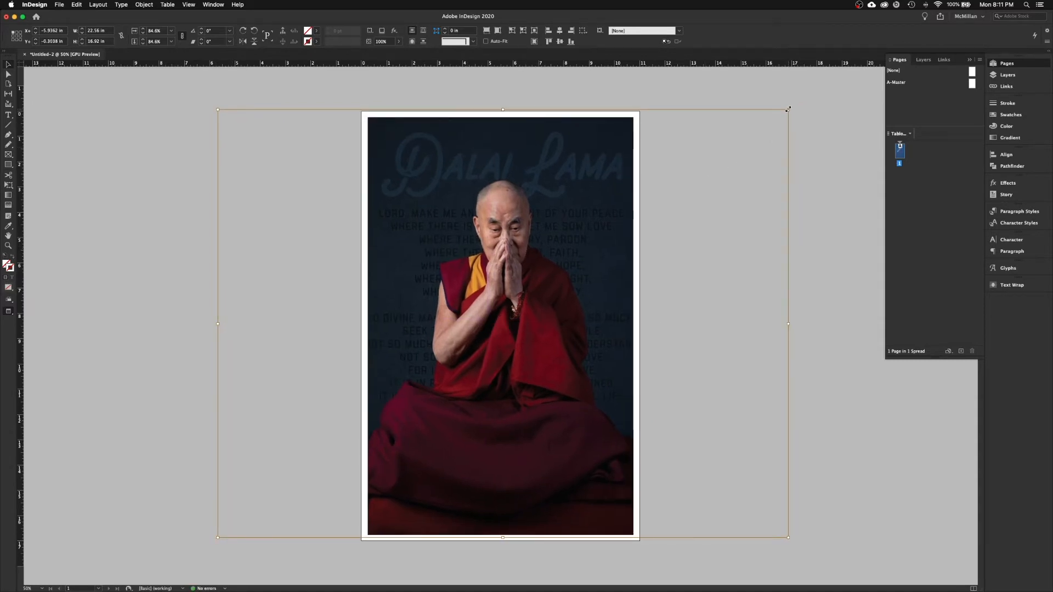
left_click_drag(787, 109, 722, 159)
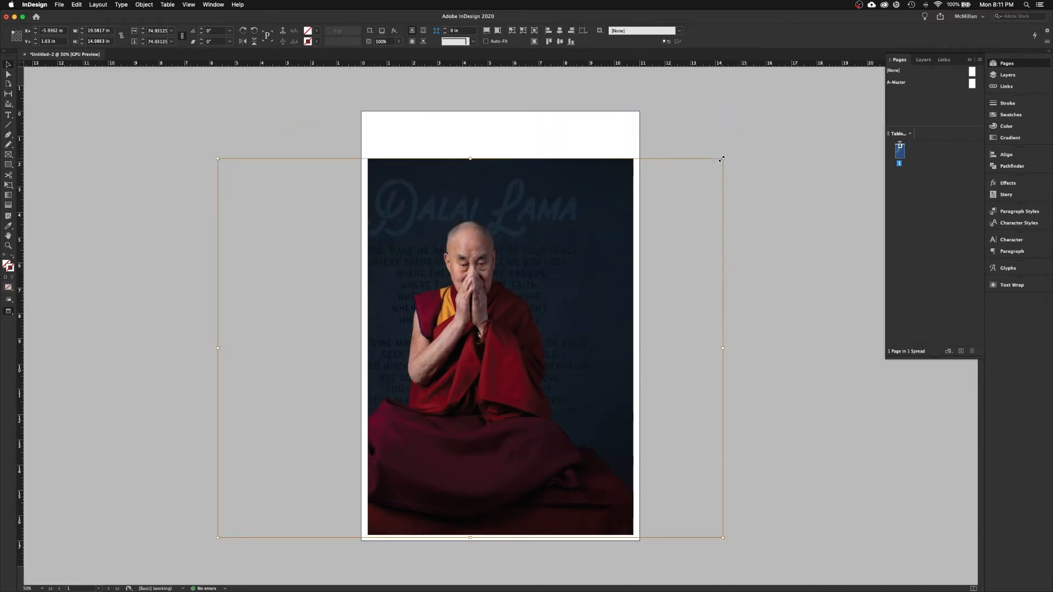
mouse_move(538, 235)
left_mouse_down()
mouse_move(556, 237)
mouse_move(534, 242)
left_mouse_up()
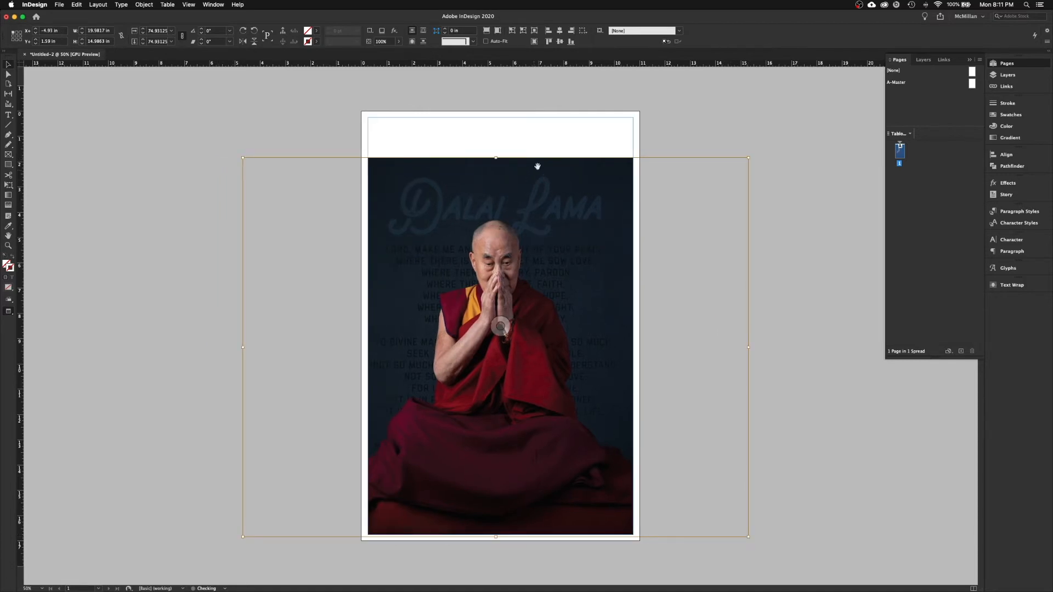
Crop the image by lowering the frame's upper edge until the frame is about 11.49 in tall
left_click(739, 119)
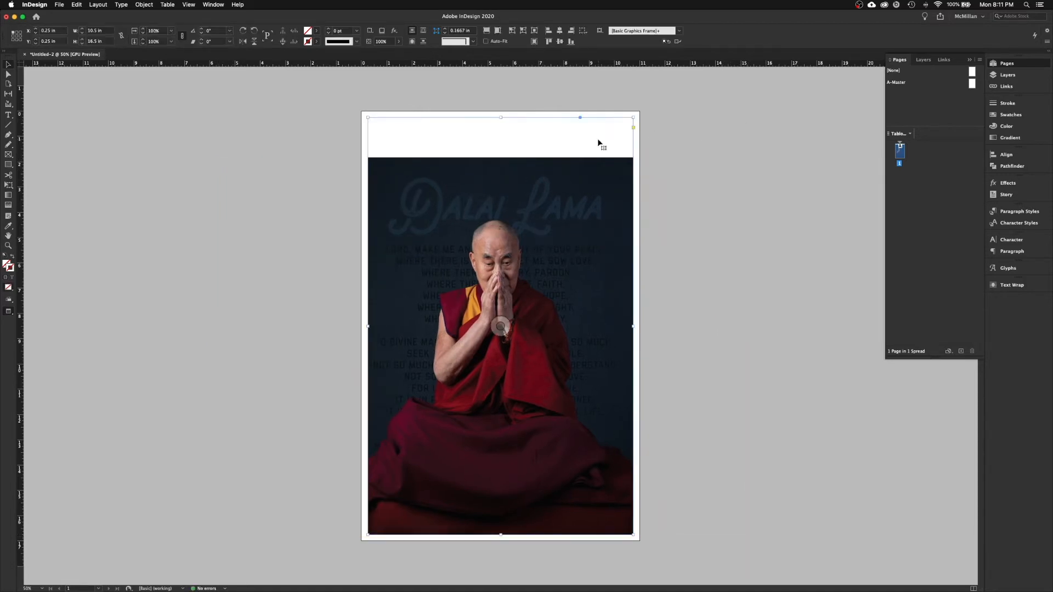
left_click(369, 119)
left_click_drag(500, 116, 505, 245)
left_click(510, 188)
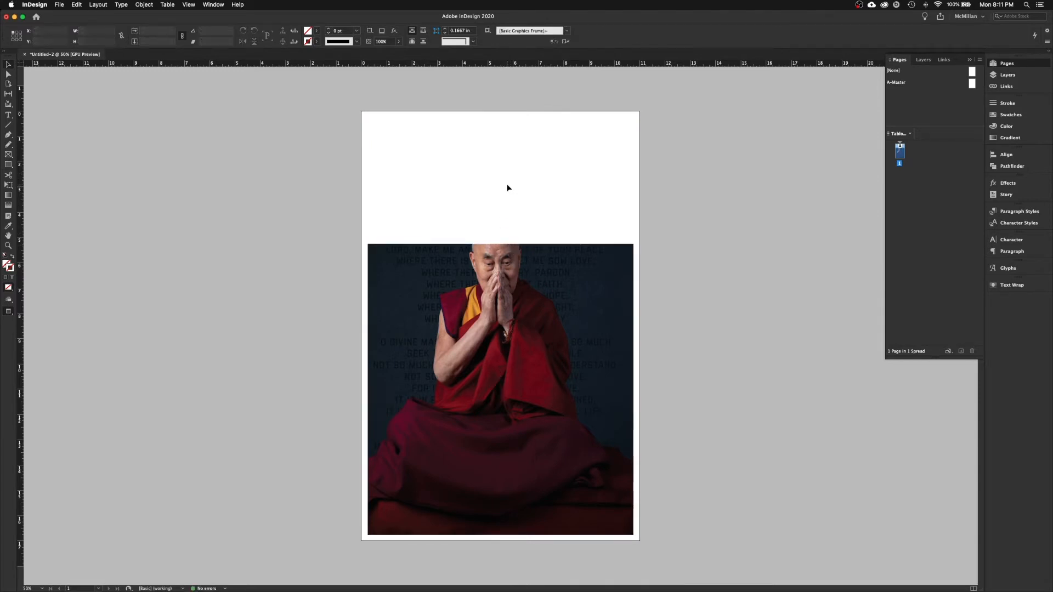
left_click(570, 307)
left_click(637, 327)
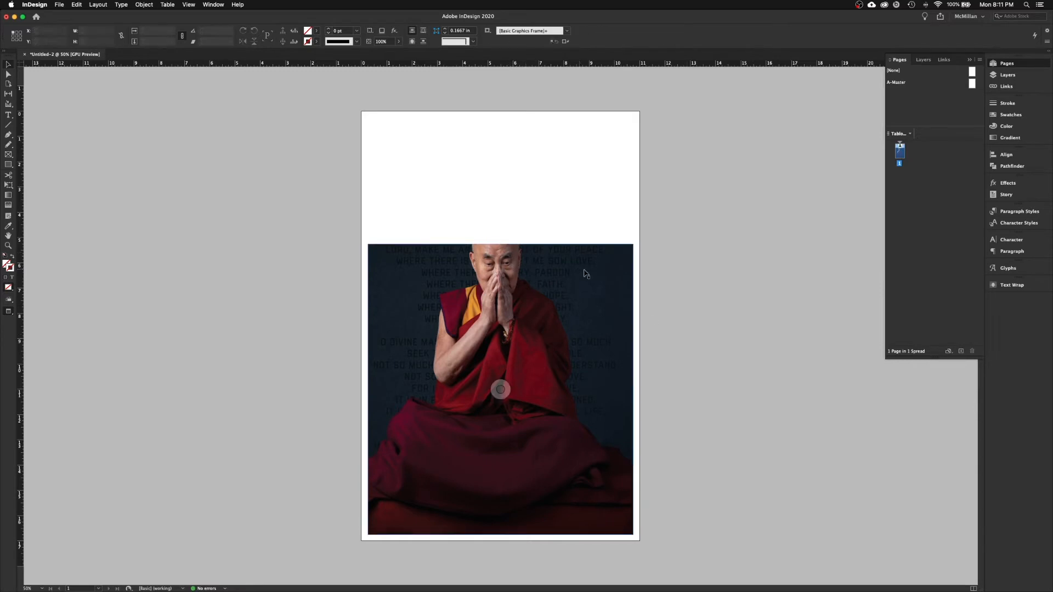
Move the frame together with its image up the page to about Y 4.02 in, keeping it between the side margins
left_click(593, 311)
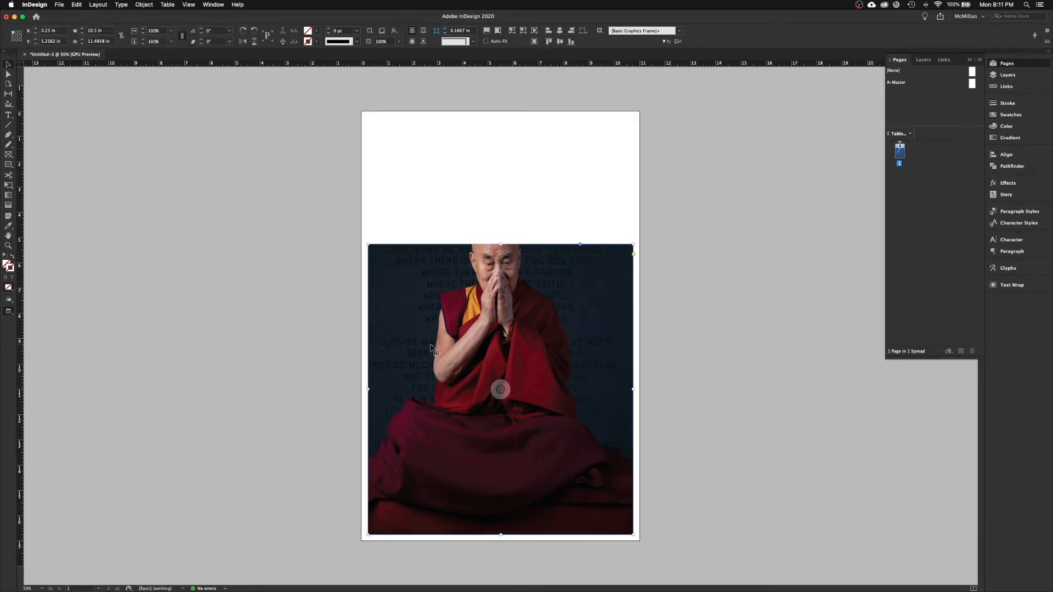
left_click_drag(409, 344, 402, 259)
left_click(301, 381)
left_click_drag(389, 342, 389, 437)
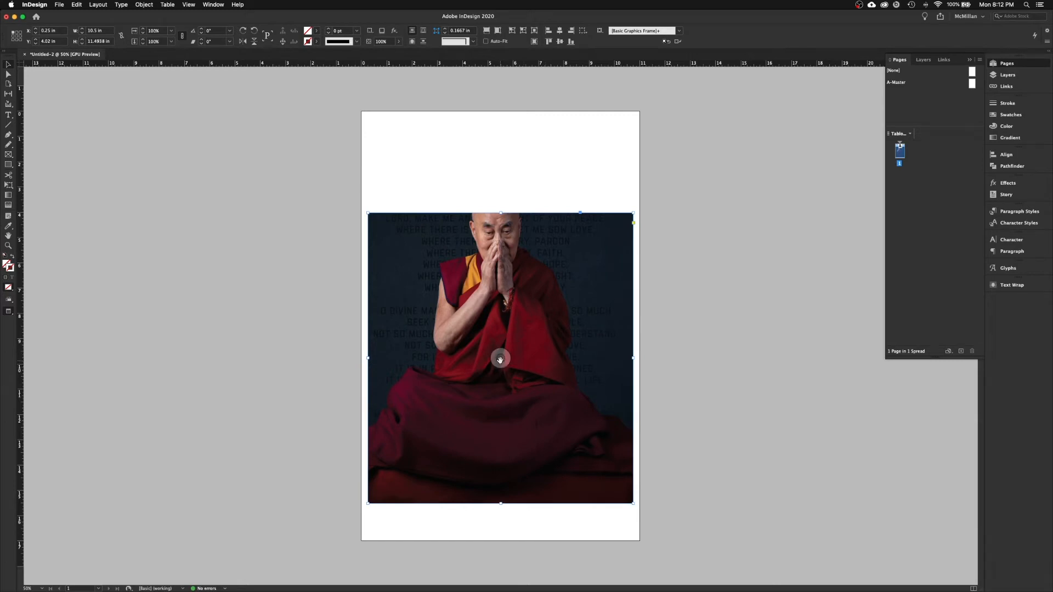
Move only the image within its frame to about X -4.74 in, Y -2.26 in so the whole head shows, and reselect the frame
left_click(500, 359)
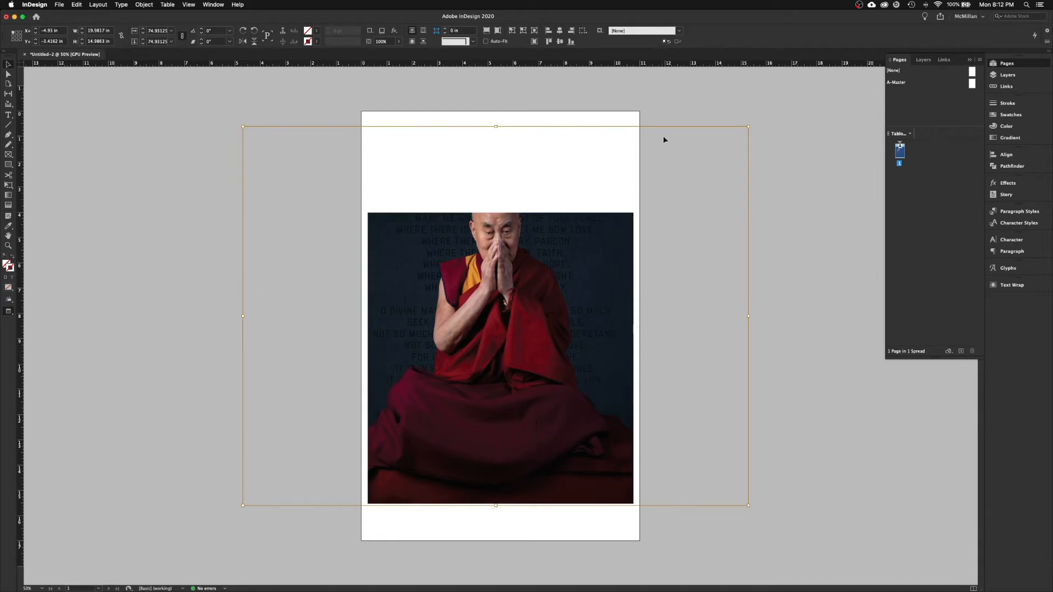
left_click_drag(549, 285, 525, 359)
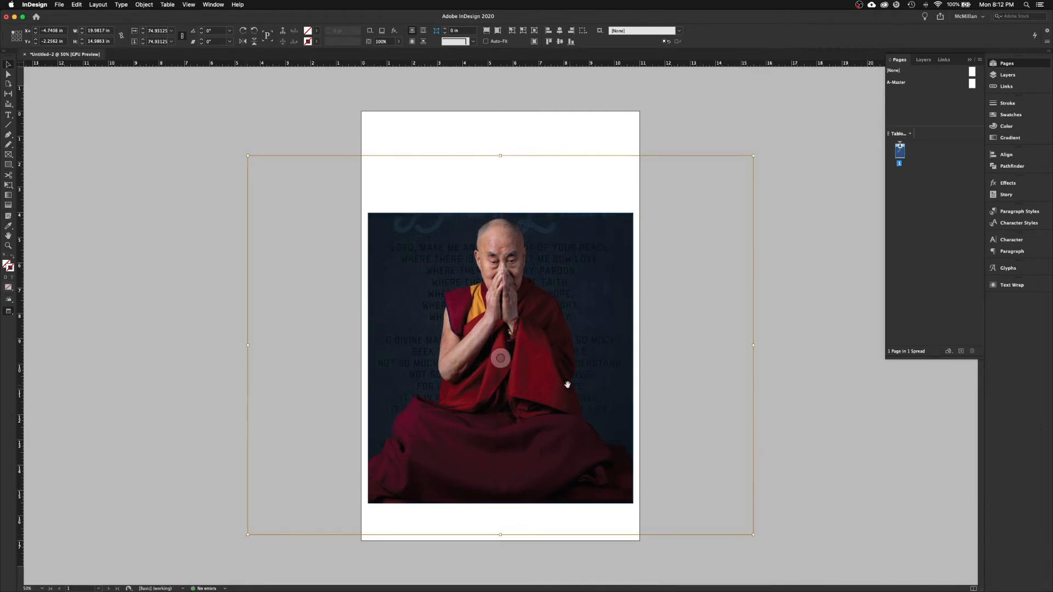
left_click(798, 297)
left_click(587, 271)
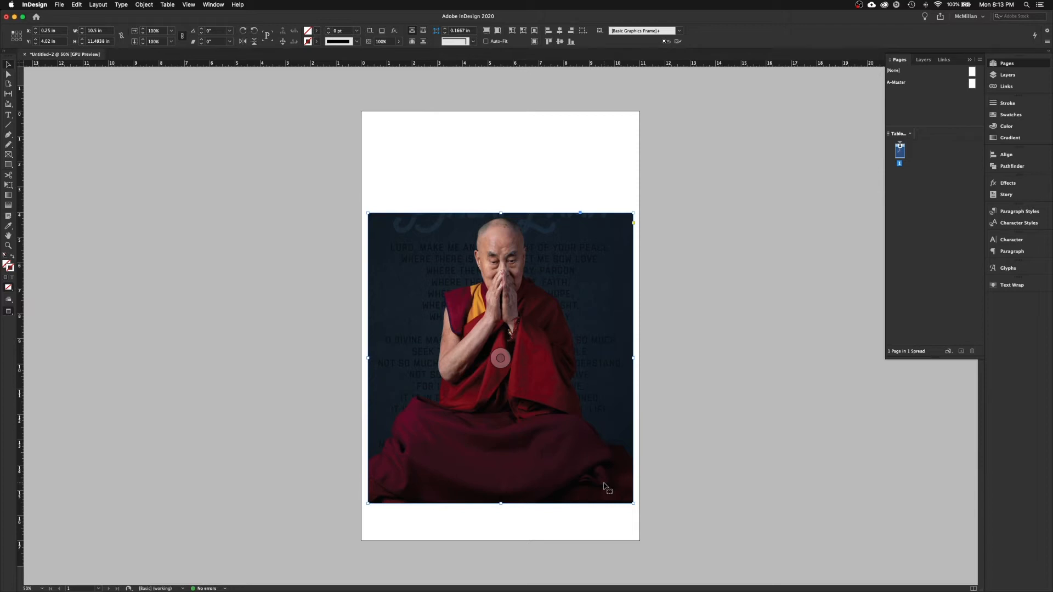
Move the image within its frame to about X -2.61 in and shrink it to about 66.1%
left_click(498, 358)
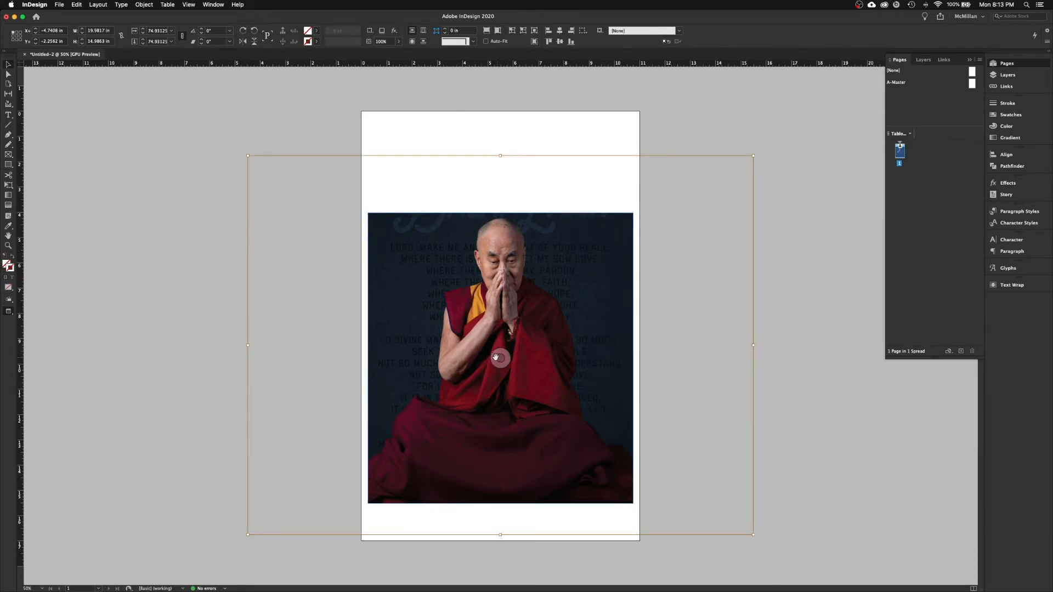
left_click_drag(497, 357, 556, 360)
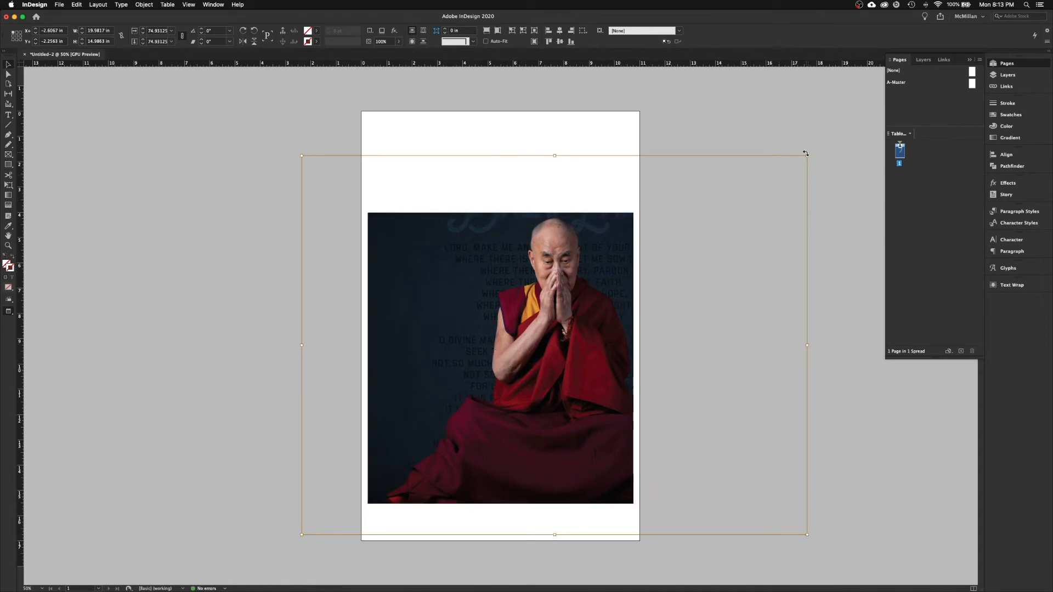
left_click_drag(807, 155, 748, 202)
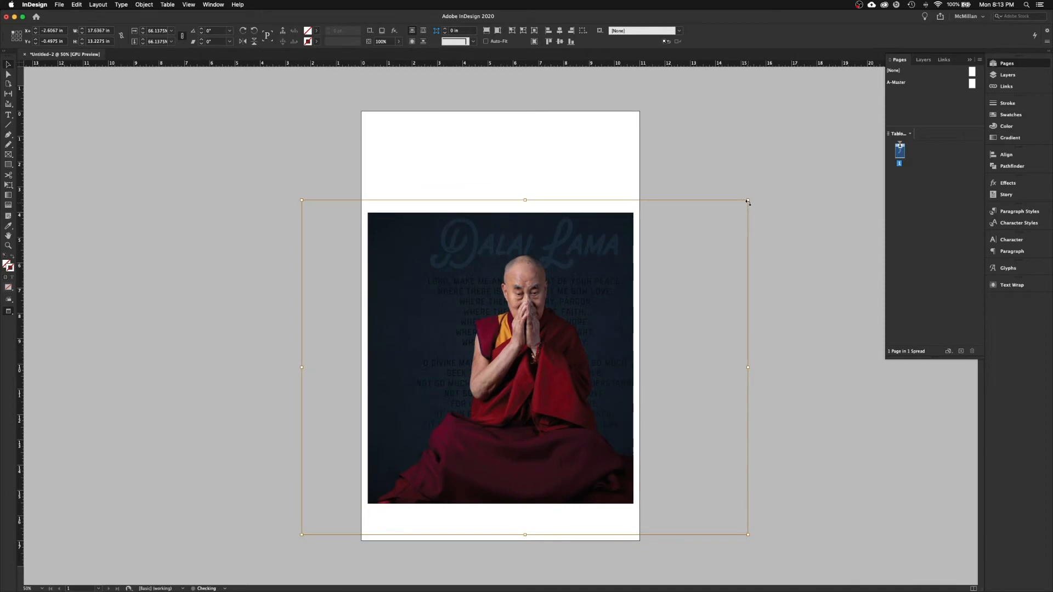
Extend the frame's upper and lower edges to the page margins, making it 16.5 in tall
left_click(464, 226)
left_click_drag(496, 213, 492, 118)
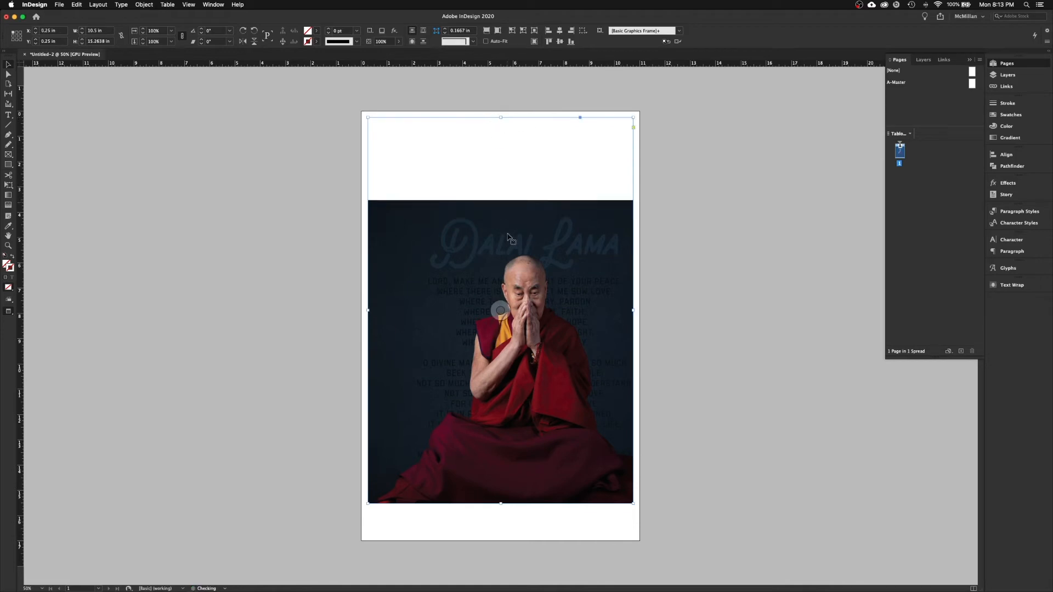
left_click_drag(501, 503, 504, 535)
Enlarge the image inside its frame to about 84.9% and center the figure at about X -6.08 in, Y -0.27 in
left_click(495, 329)
left_click_drag(513, 387, 492, 388)
left_click_drag(498, 198, 494, 104)
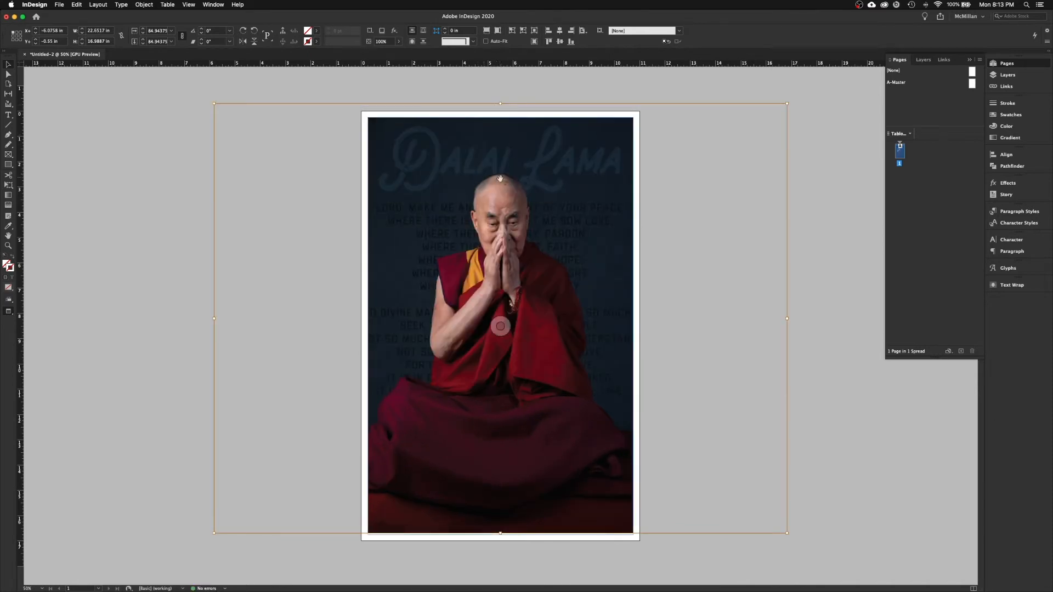
left_click_drag(490, 175, 504, 180)
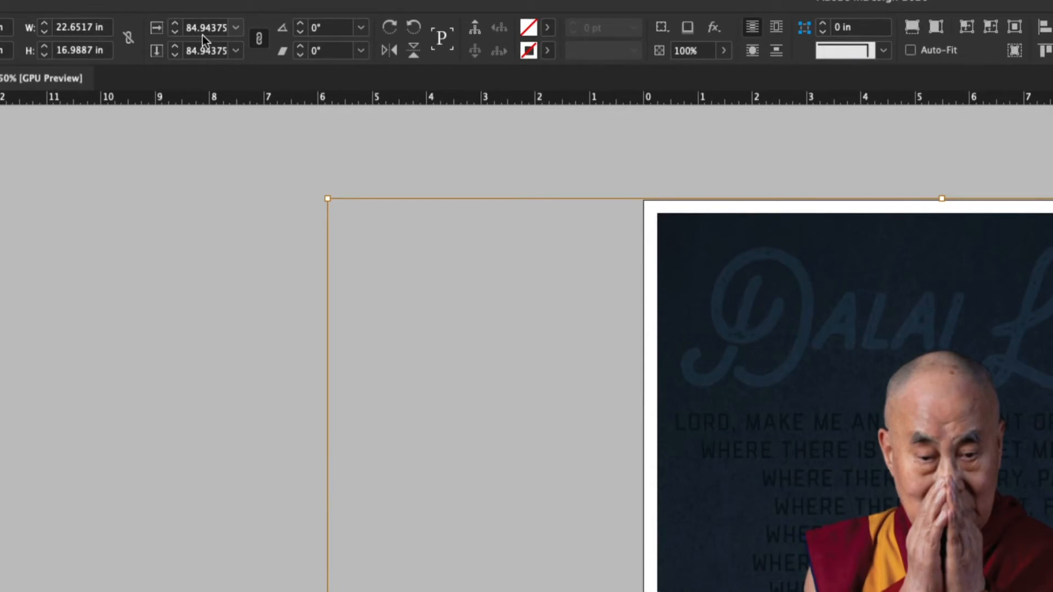
Set the image scale to 85%, nudge it within its frame to about X -6.06 in, and deselect it
left_click(176, 23)
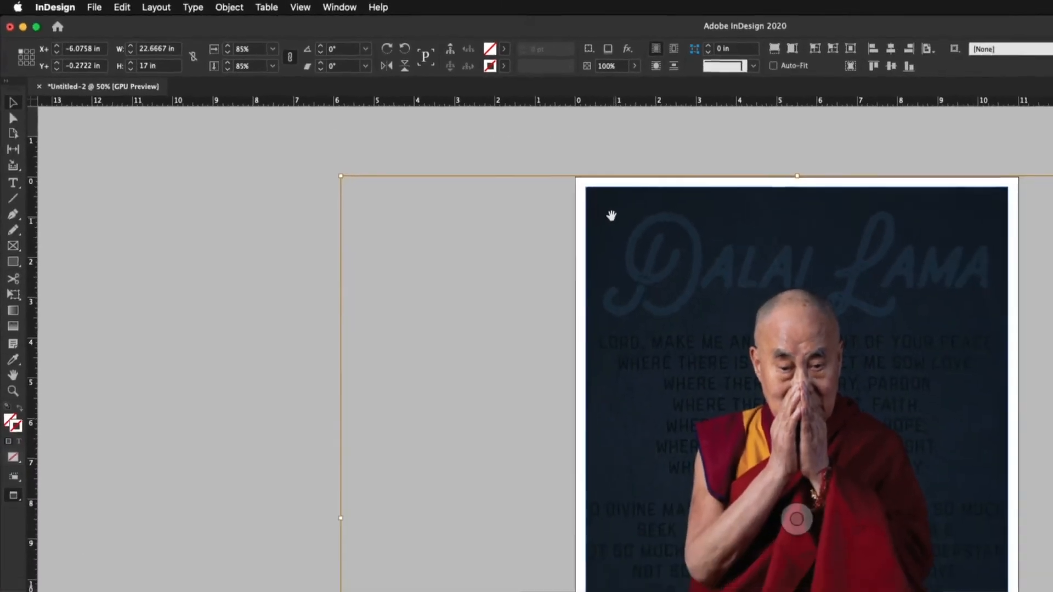
key("shift+super+a")
left_click(831, 474)
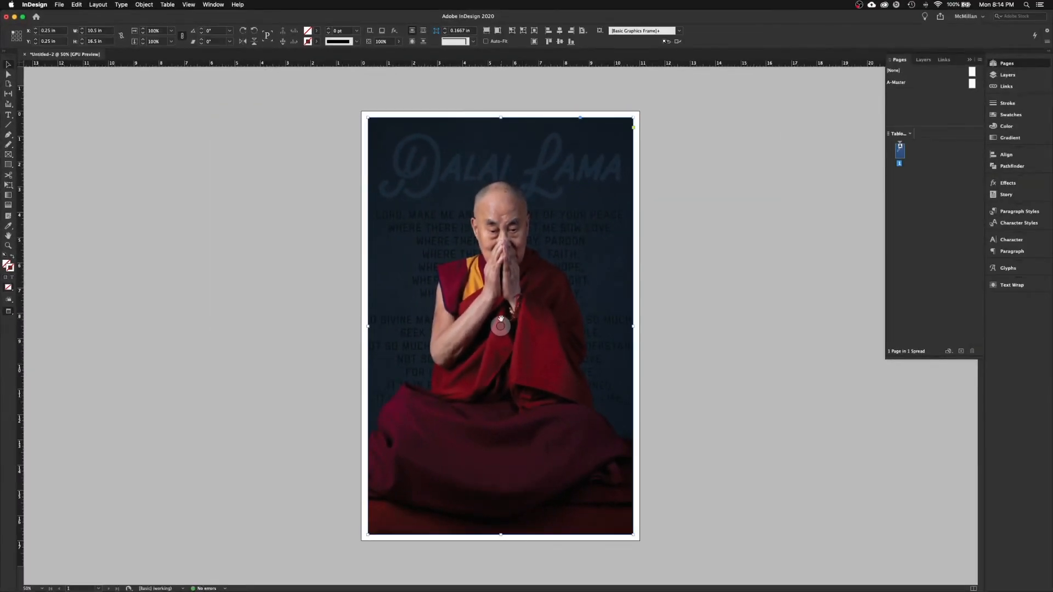
left_click(501, 321)
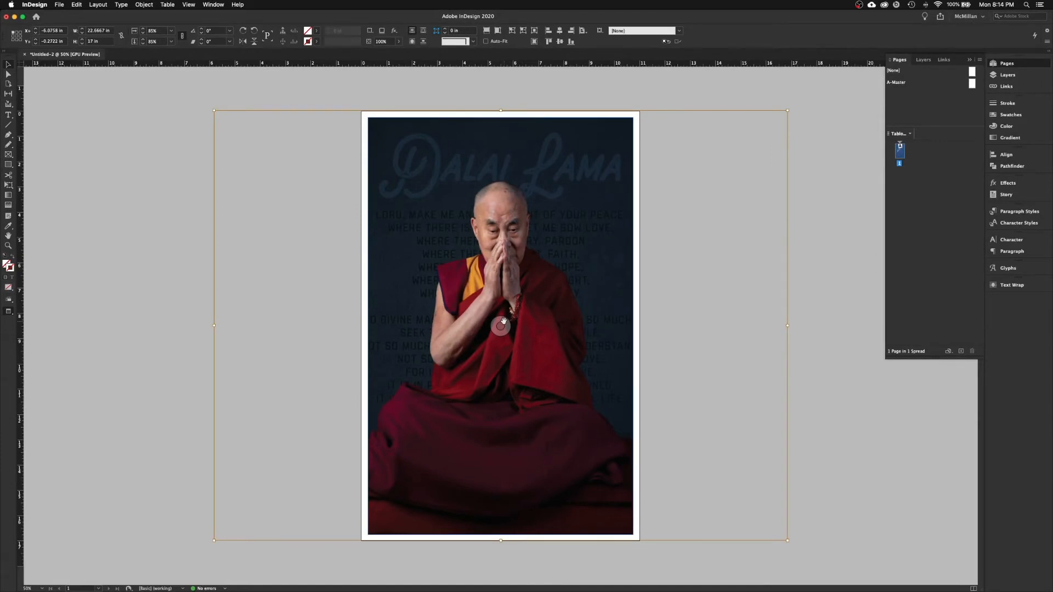
left_click_drag(503, 321, 504, 321)
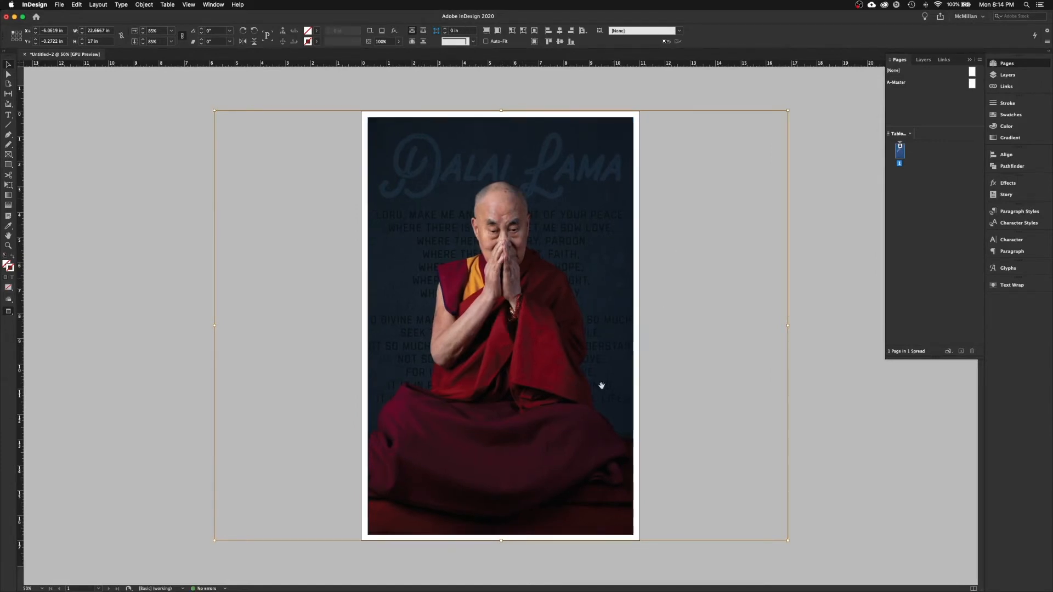
left_click(123, 241)
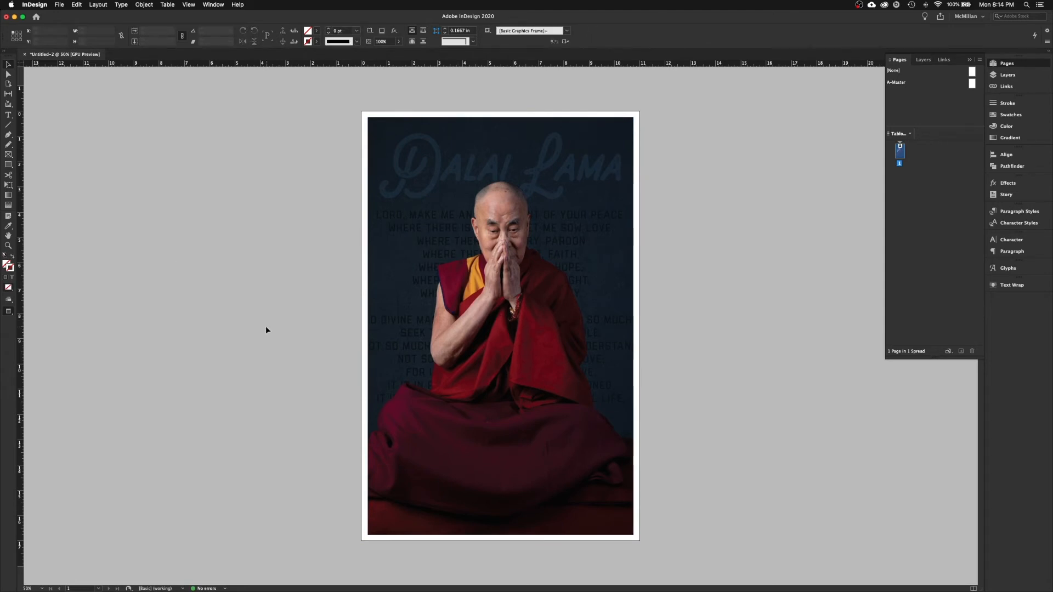
Show the grid guides and draw a text frame about 6.94 x 4.32 in across the four middle columns of the lower page
key("w")
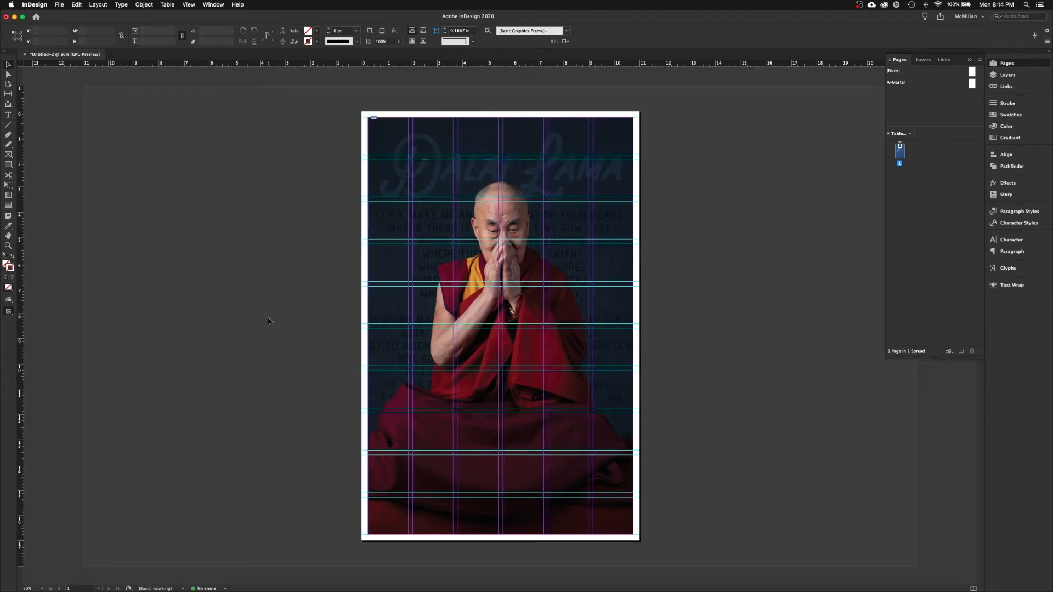
key("super+1")
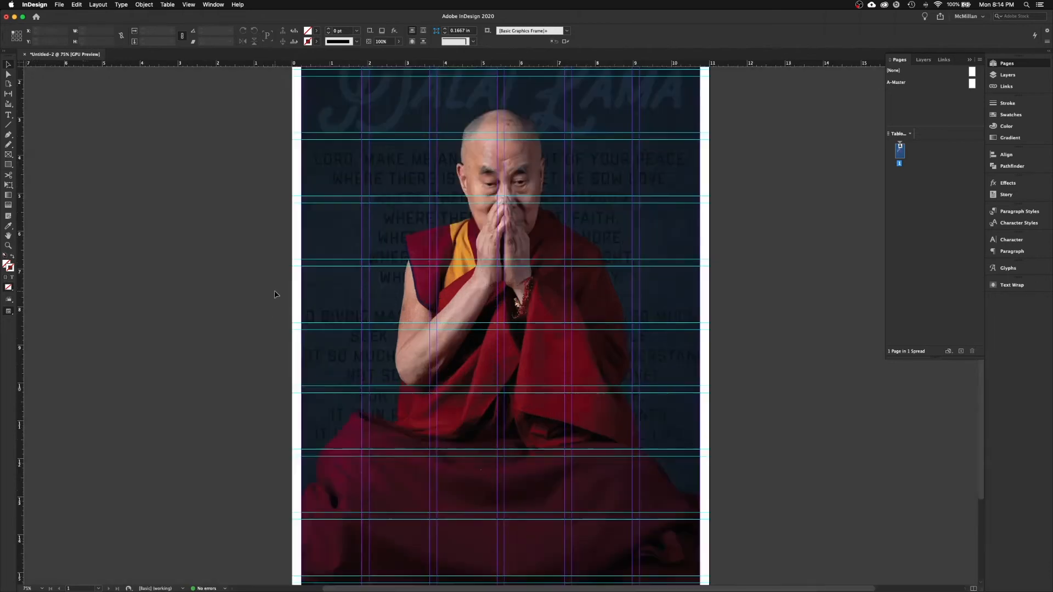
scroll(377, 217, "down", 5)
scroll(376, 217, "down", 3)
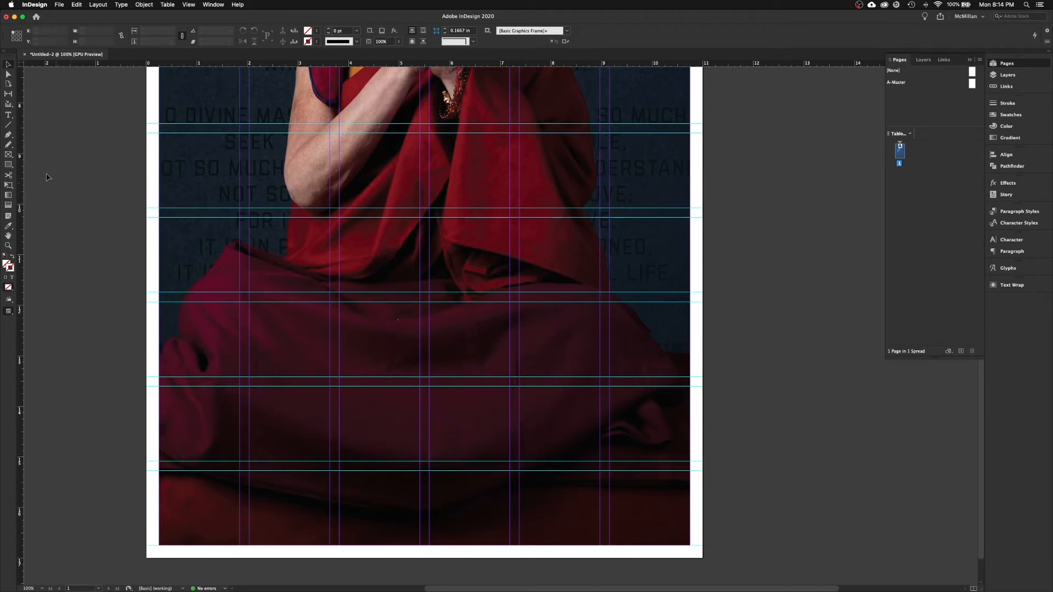
left_click(8, 115)
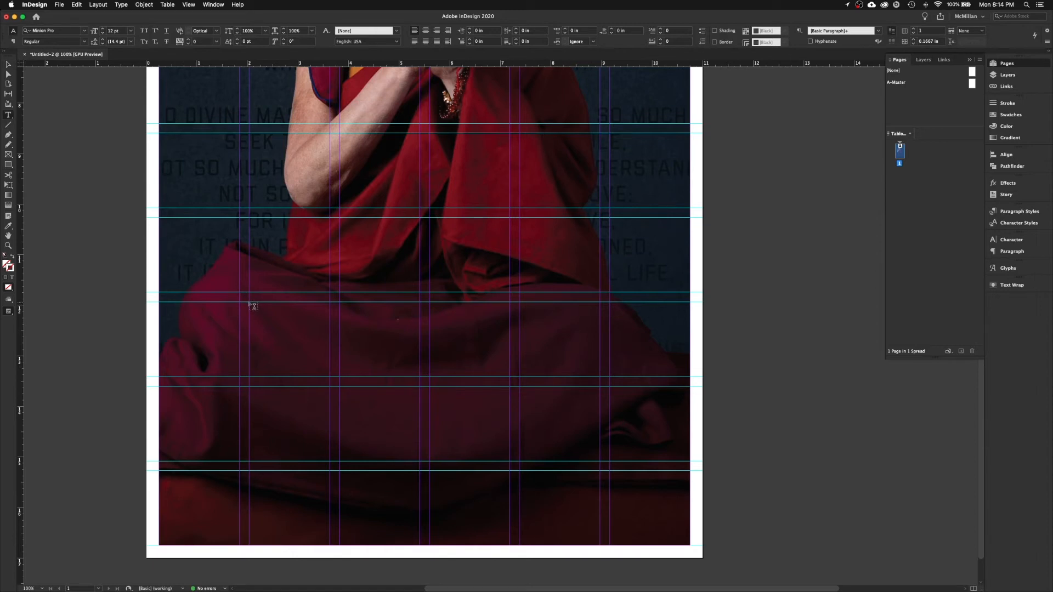
left_click_drag(249, 302, 599, 520)
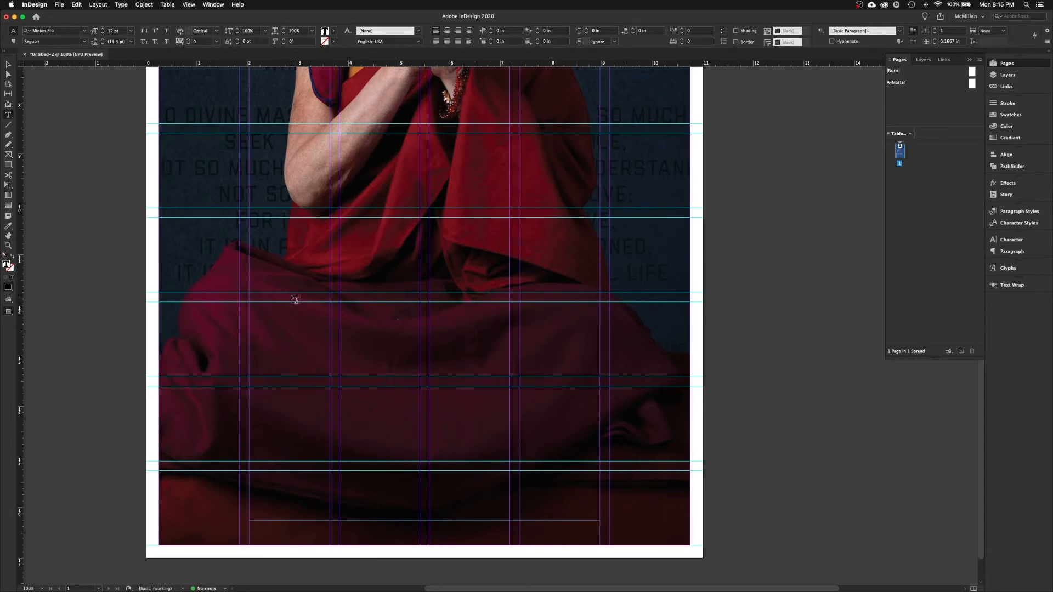
Copy the entire article from the Word document and paste it into the new text frame in InDesign
key("super+Tab")
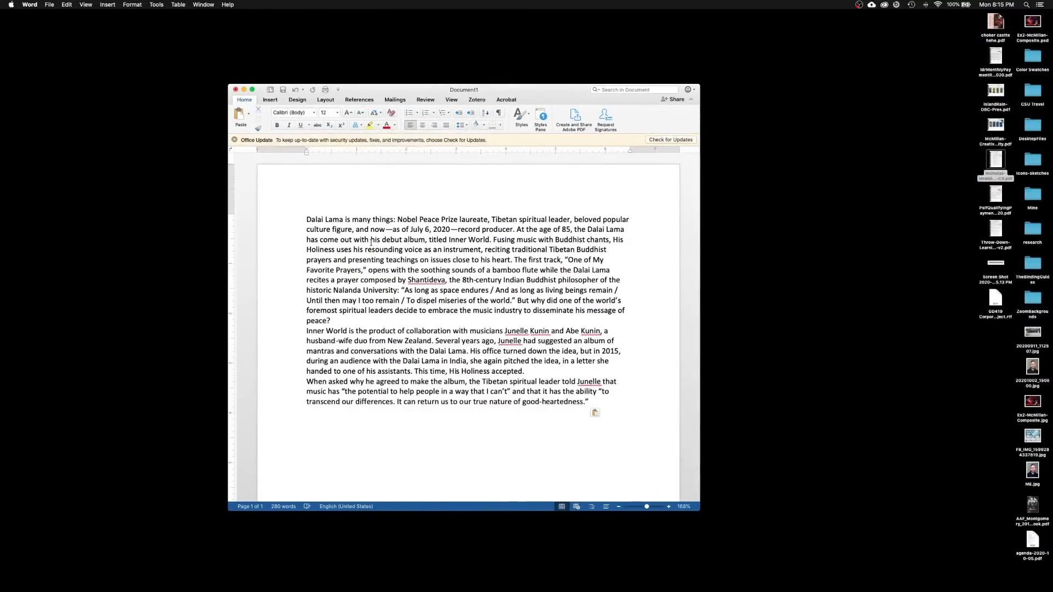
key("super+a")
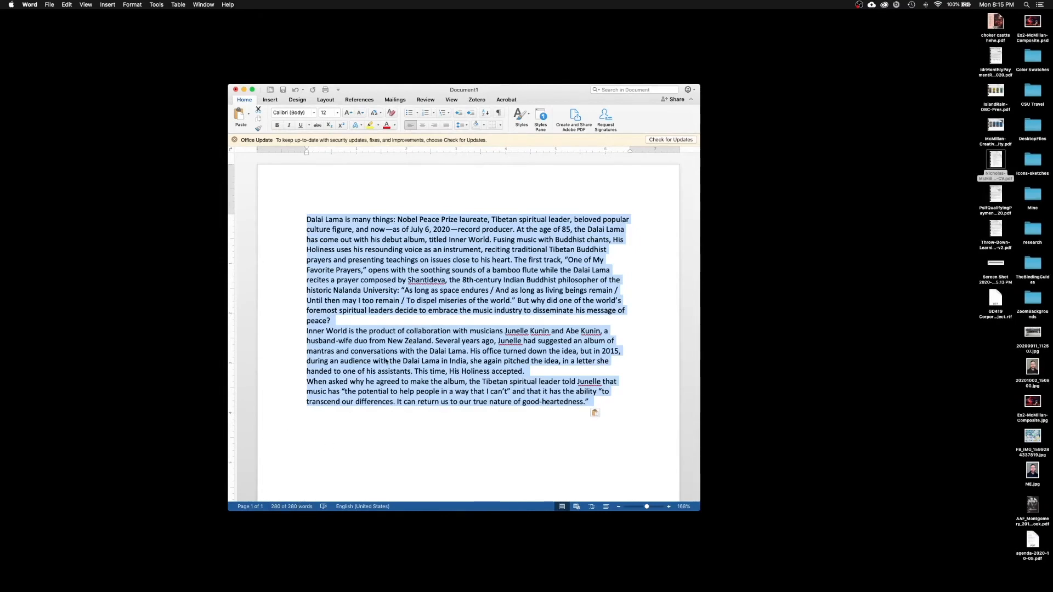
key("super+Tab")
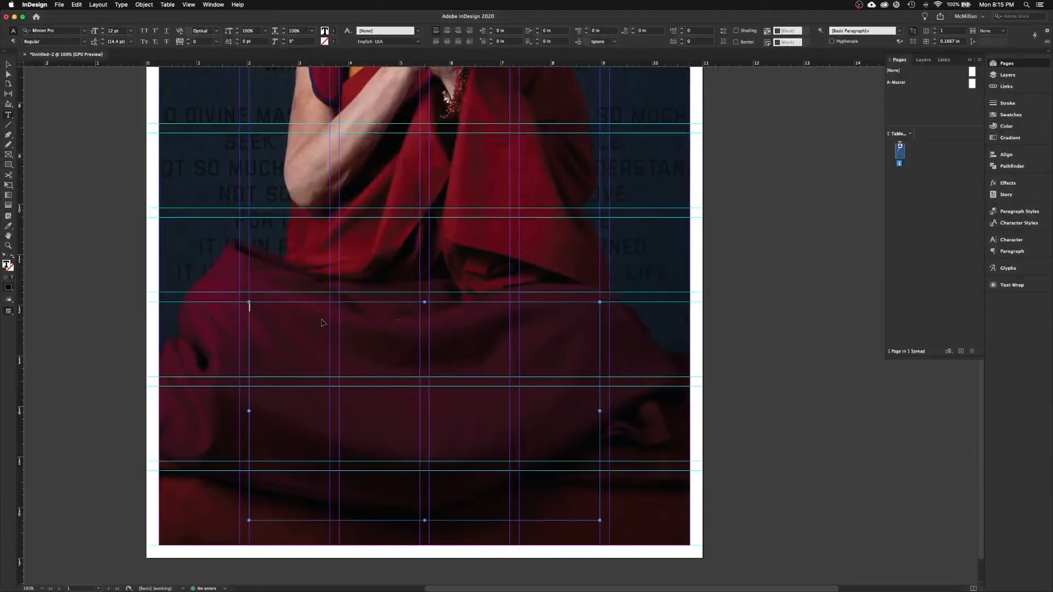
left_click(322, 322)
key("super+v")
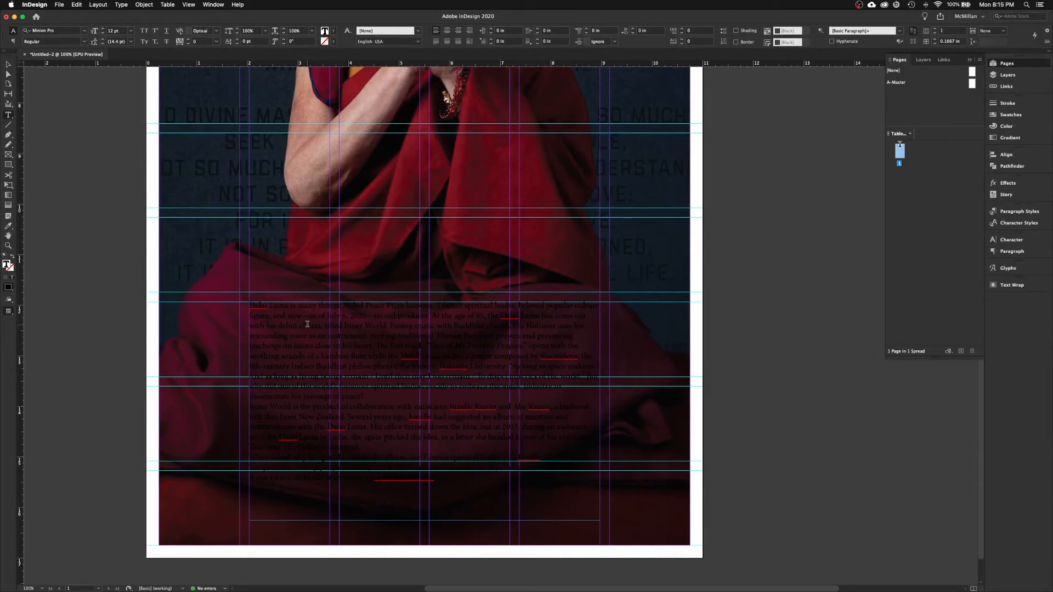
Divide the text frame into 2 columns with a 0.1875 in gutter
left_click(8, 64)
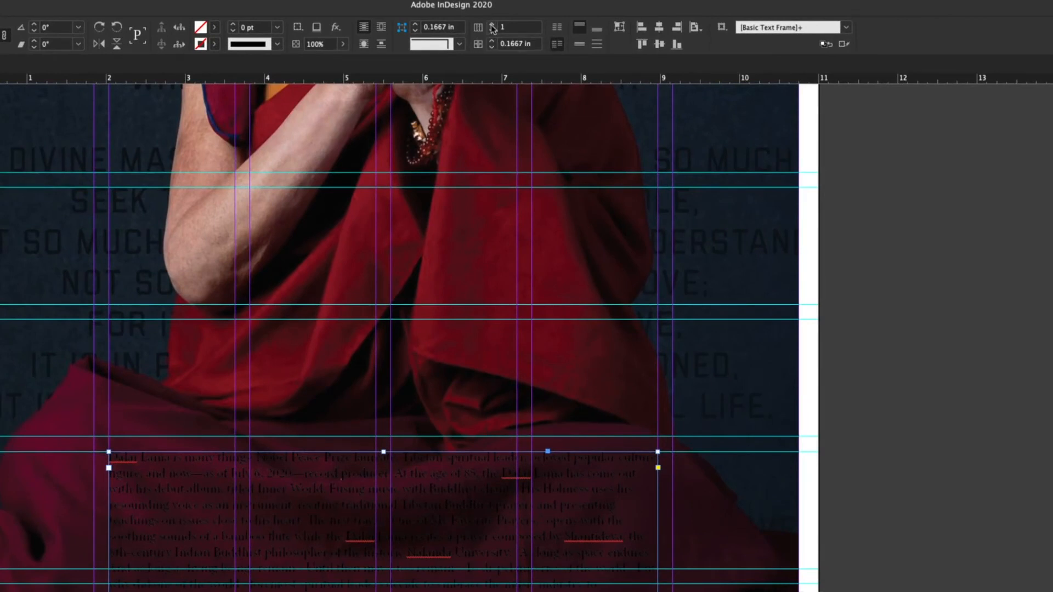
left_click(493, 26)
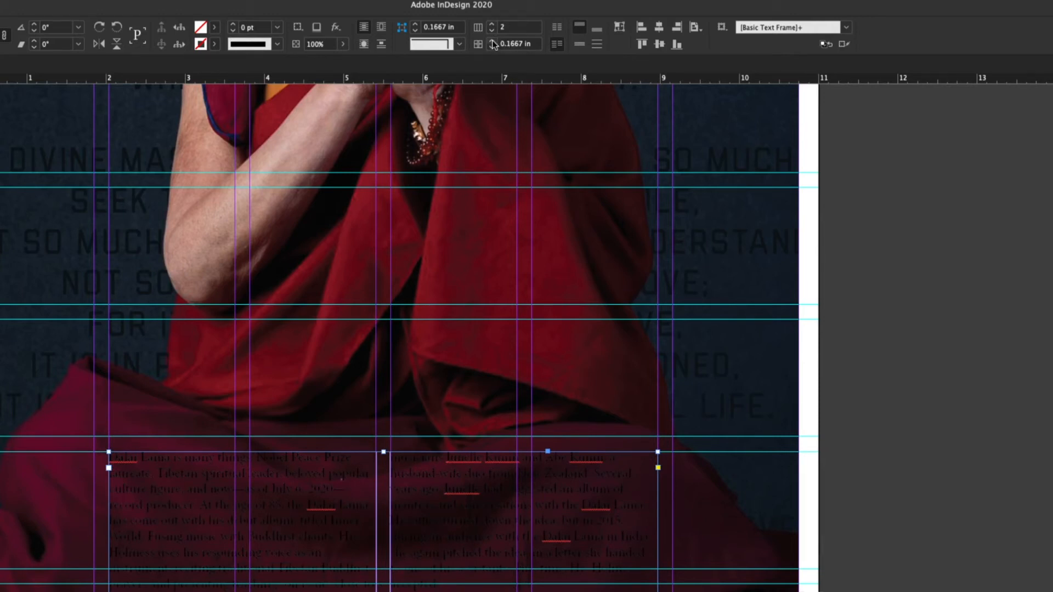
left_click(492, 42)
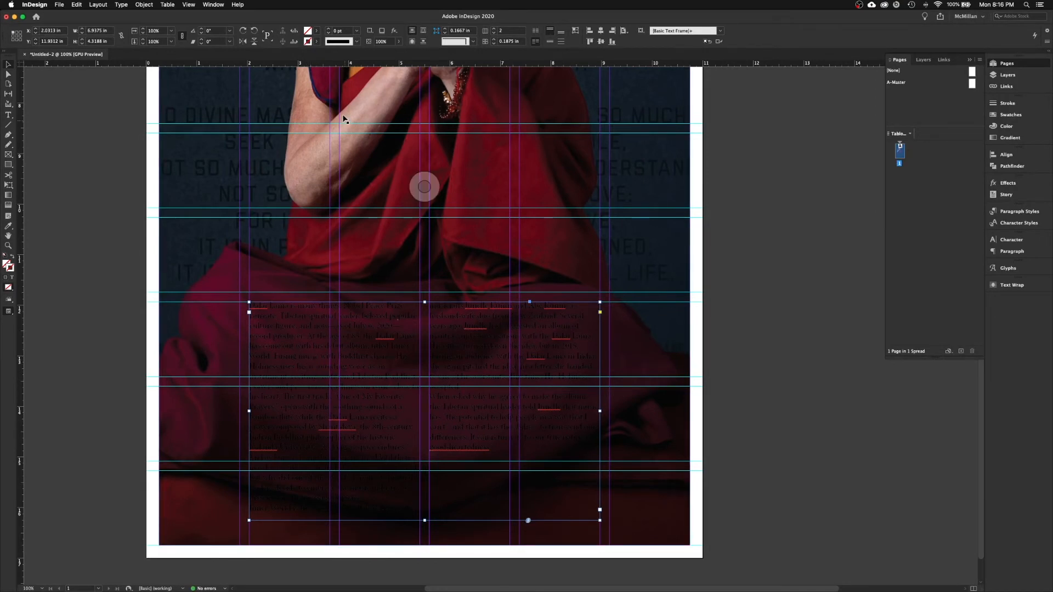
Select all of the body text and show the color swatches
key("t")
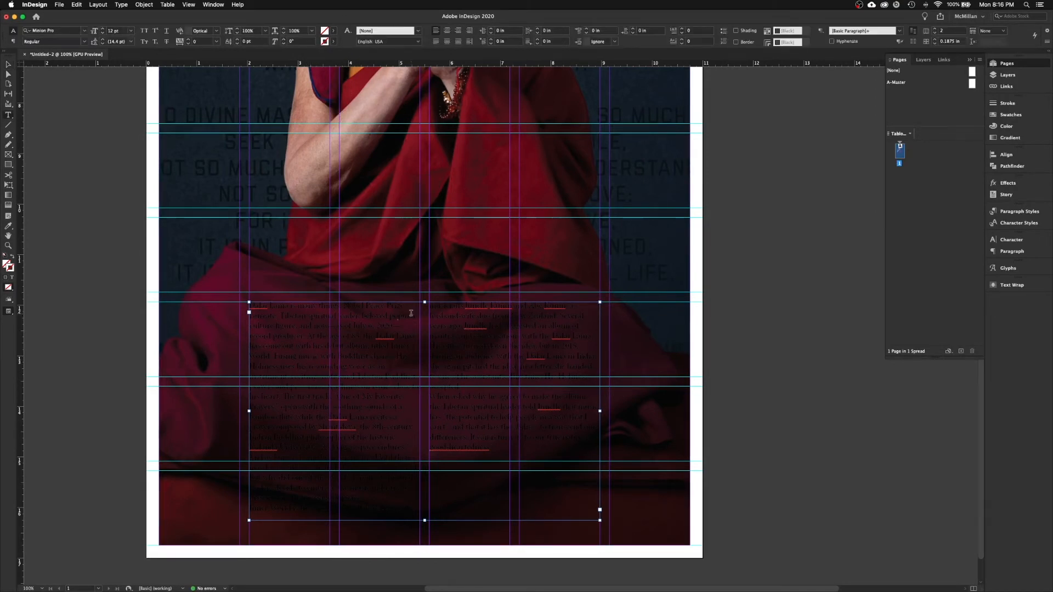
left_click(367, 345)
key("super+a")
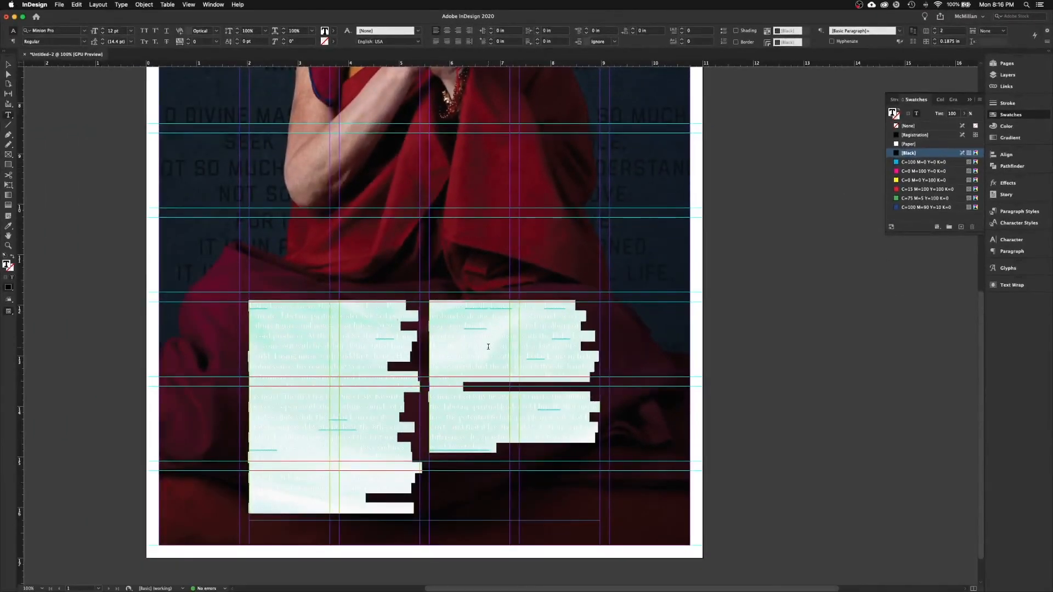
Try a magenta fill and a Paper fill on the text frame, and return its fill to None
left_click(10, 65)
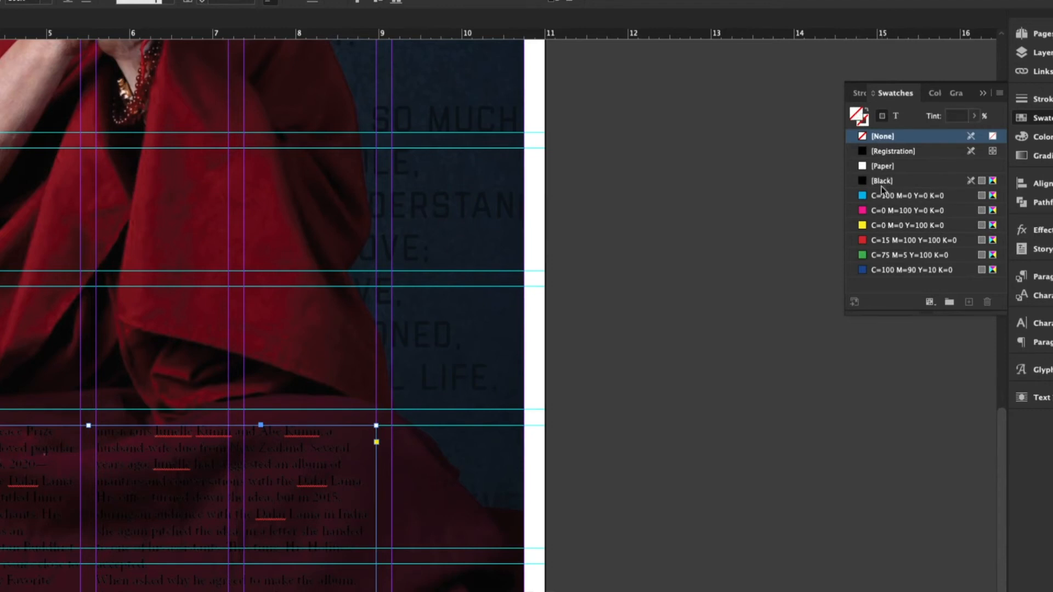
left_click(879, 212)
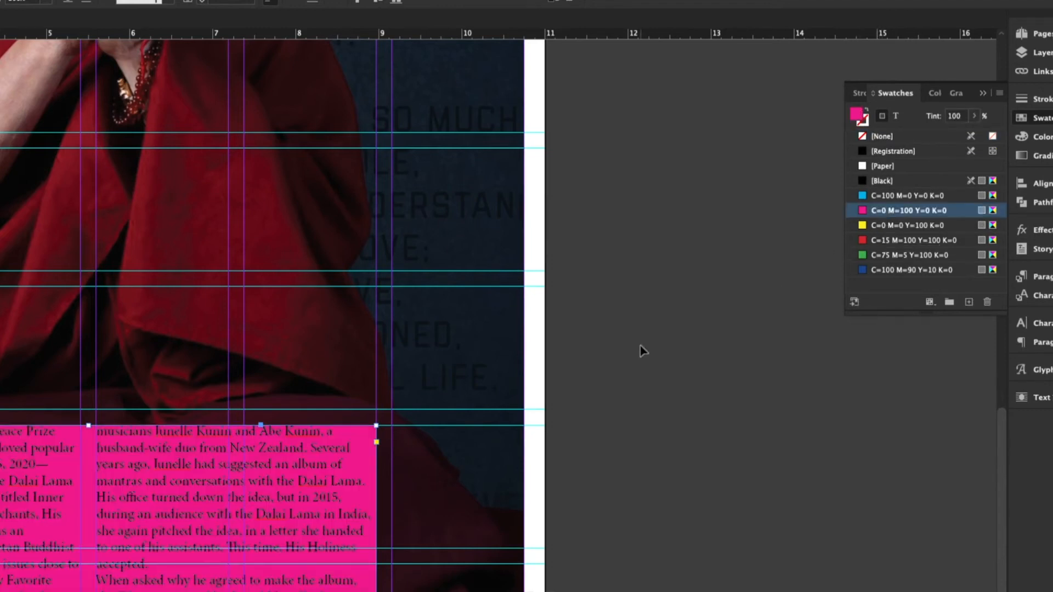
key("ctrl+z")
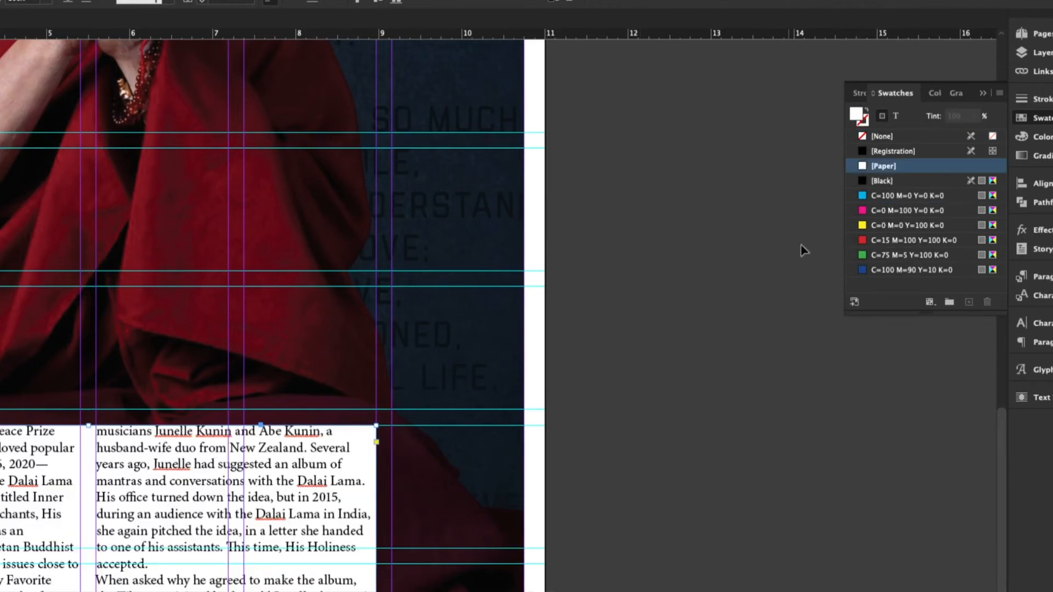
left_click(887, 137)
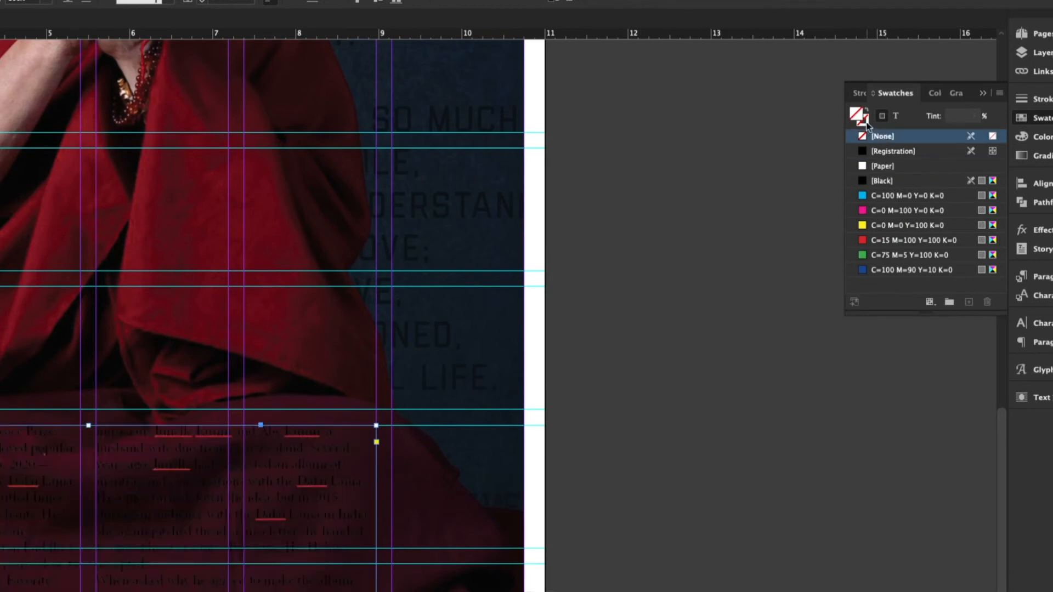
Color the text in the selected frame with the Paper swatch, leaving the frame itself unfilled
left_click(895, 116)
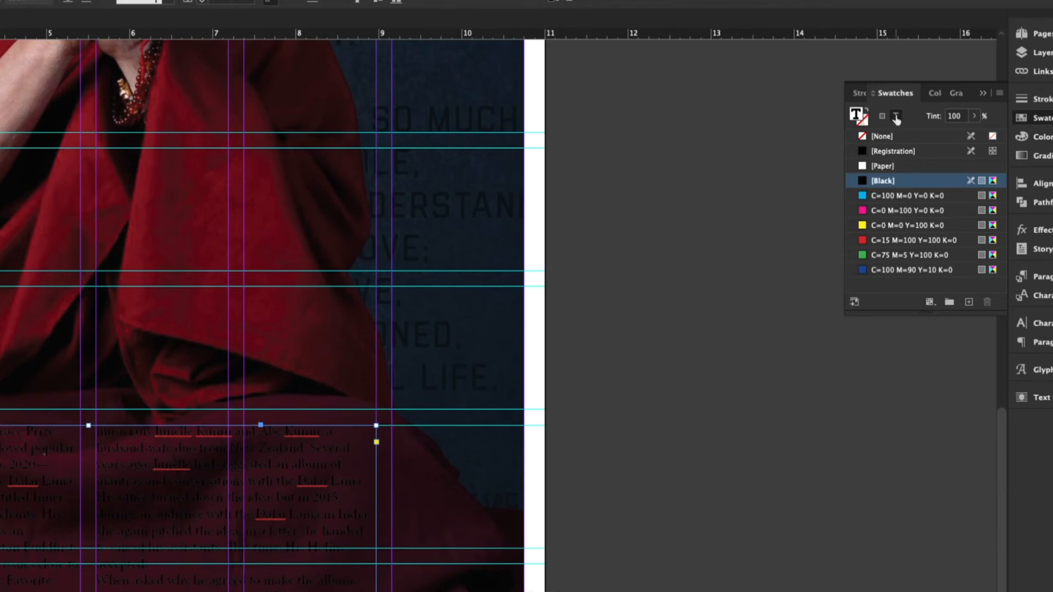
left_click(885, 166)
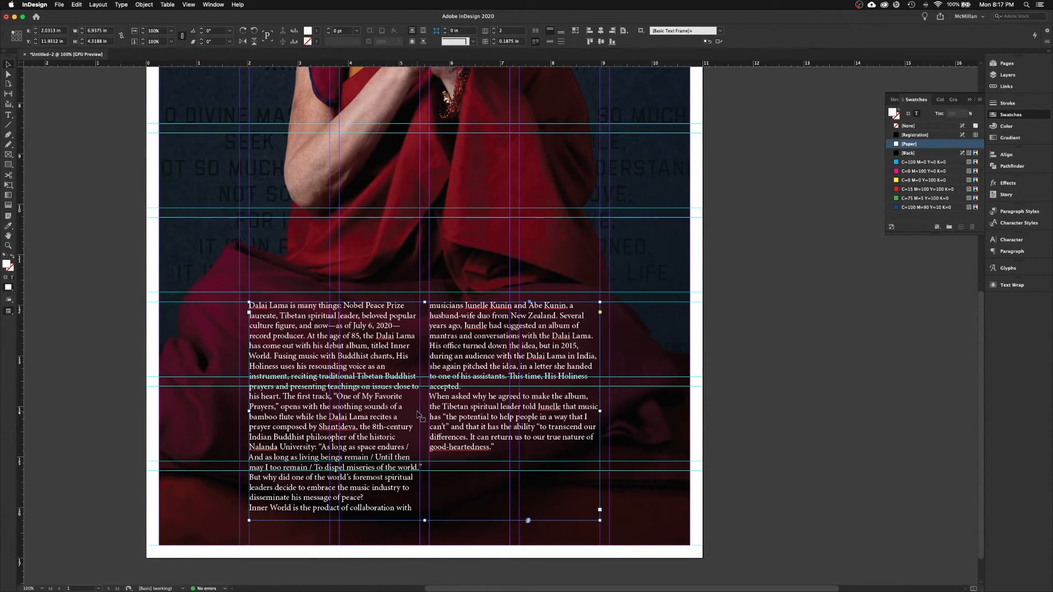
Set the space after the body text paragraphs to 0.125 in
key("t")
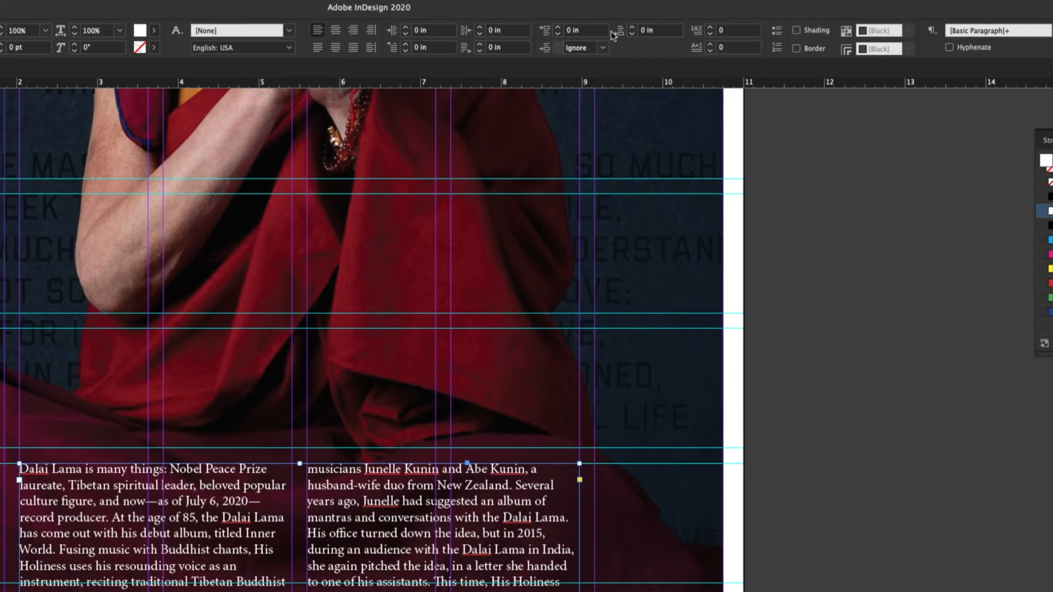
left_click(629, 28)
scroll(570, 199, "down", 3)
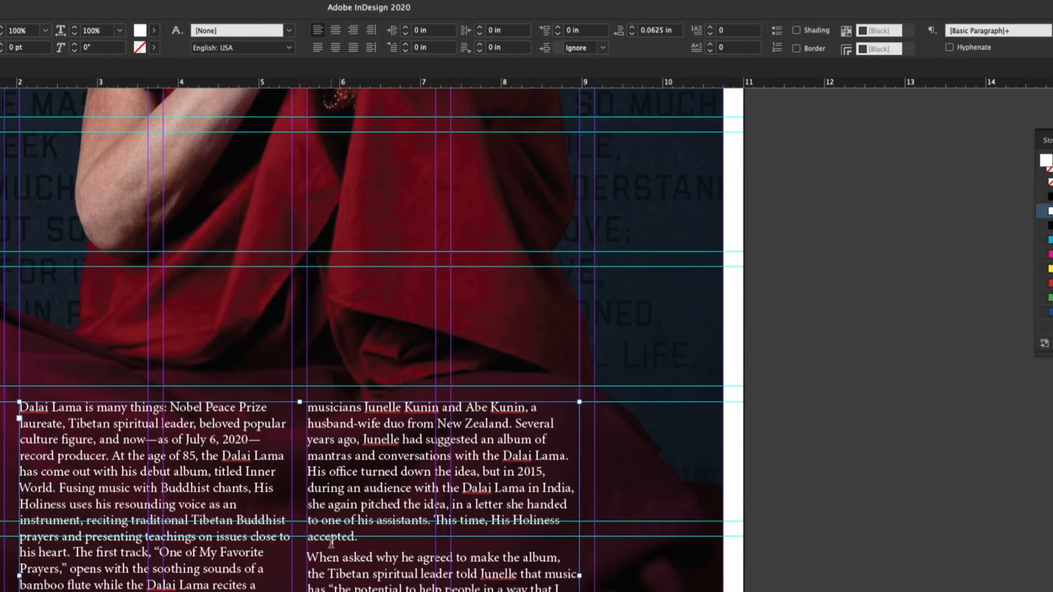
left_click(632, 28)
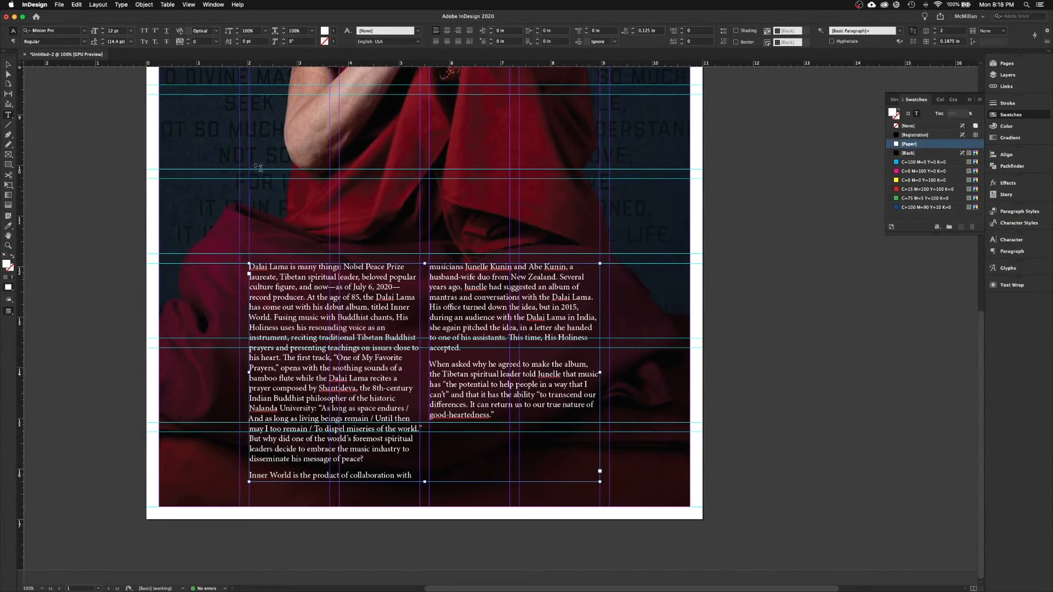
Set the body text in Europa-Regular Regular at 10 pt with 15 pt leading
left_click(58, 31)
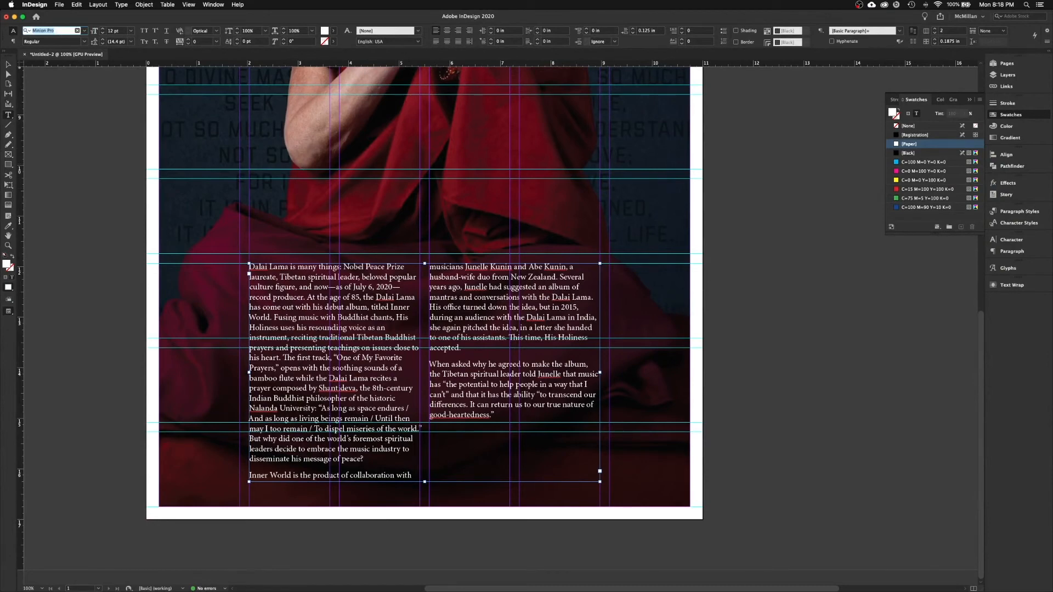
type("Euro")
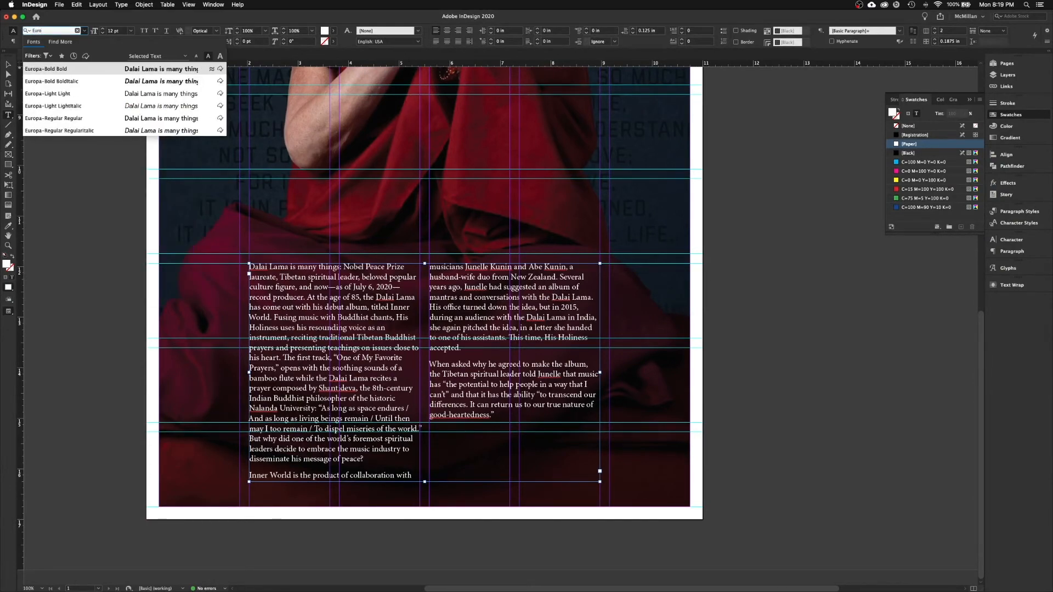
left_click(103, 120)
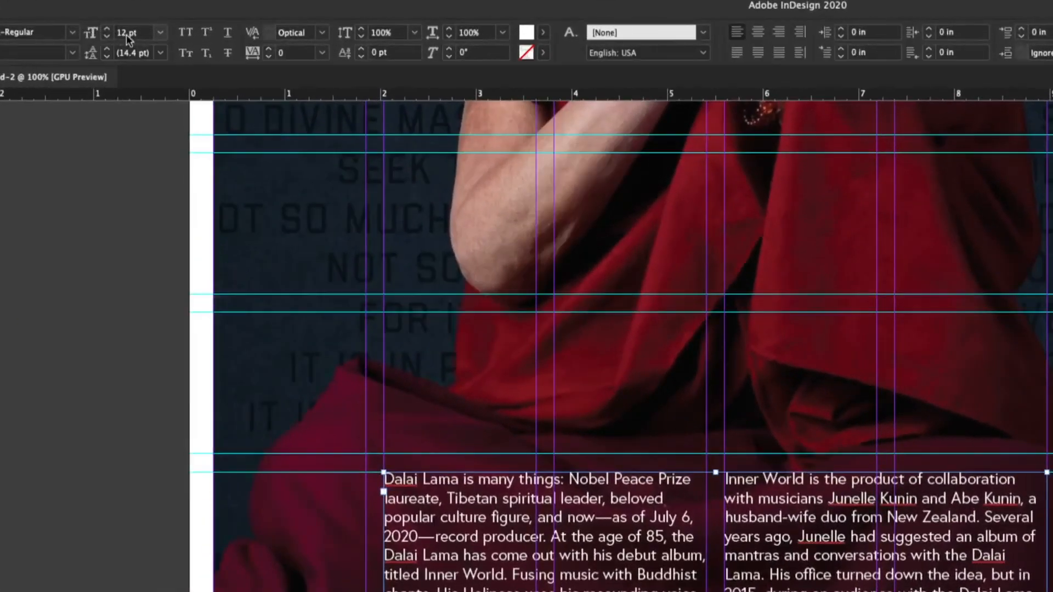
double_click(121, 32)
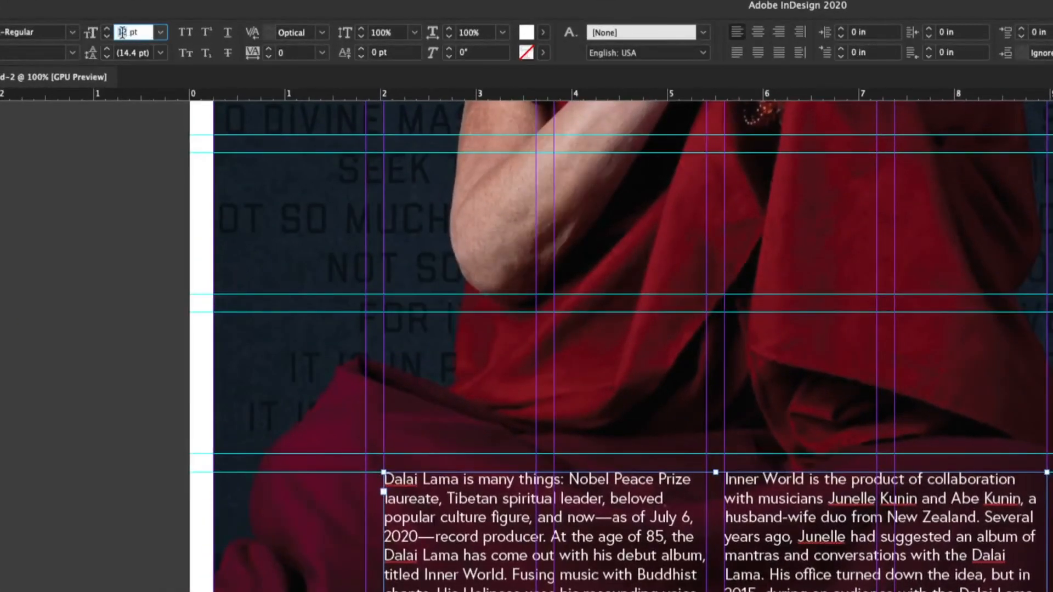
type("10")
left_click(126, 48)
type("15")
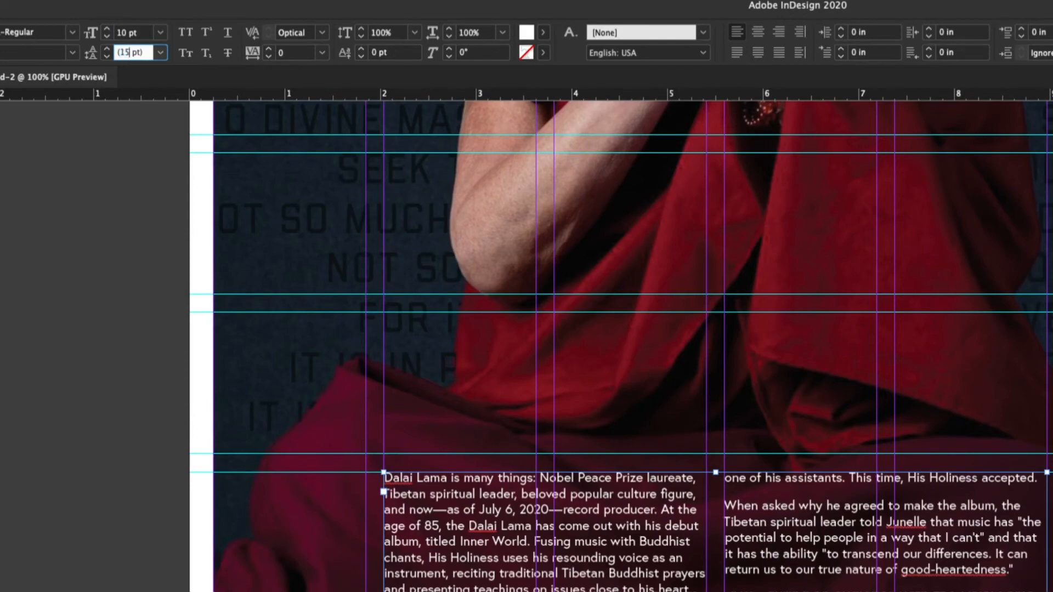
key("Return")
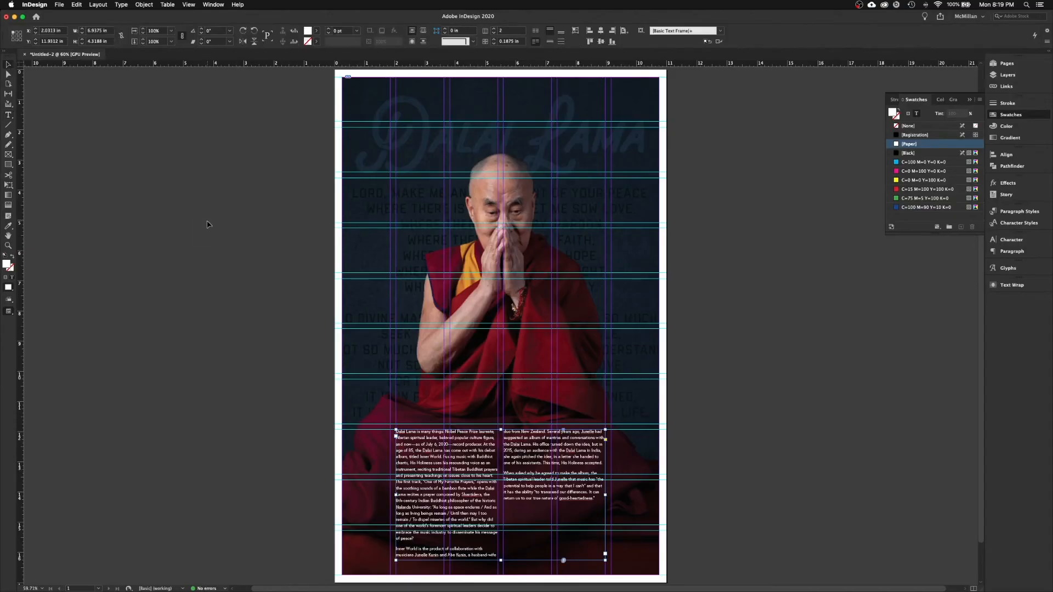
Shorten the body text frame to about 3.76 in tall so the second paragraph starts at the top of the second column
key("super+1")
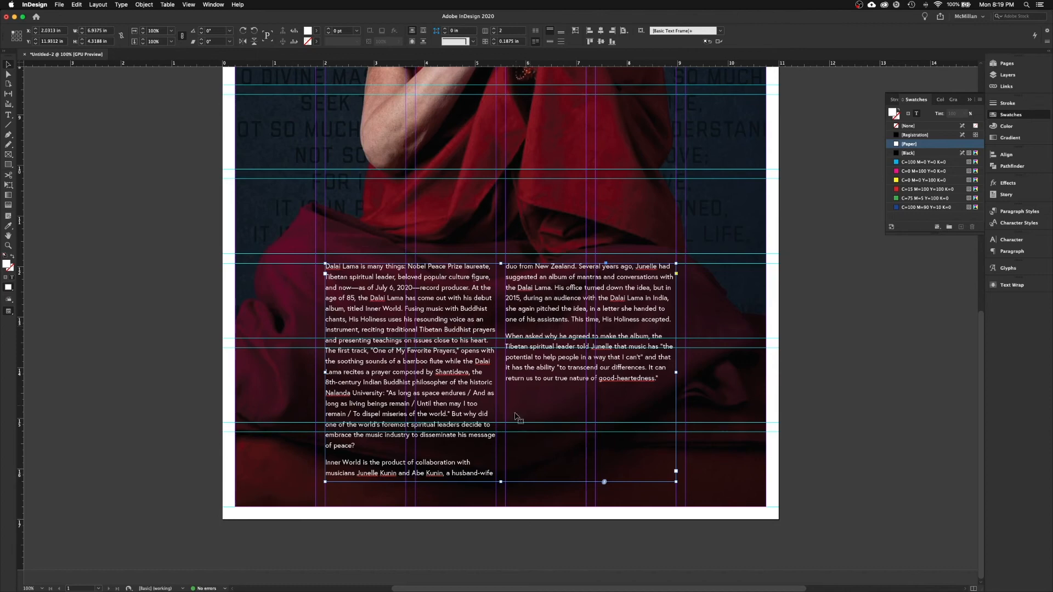
left_click_drag(501, 482, 501, 454)
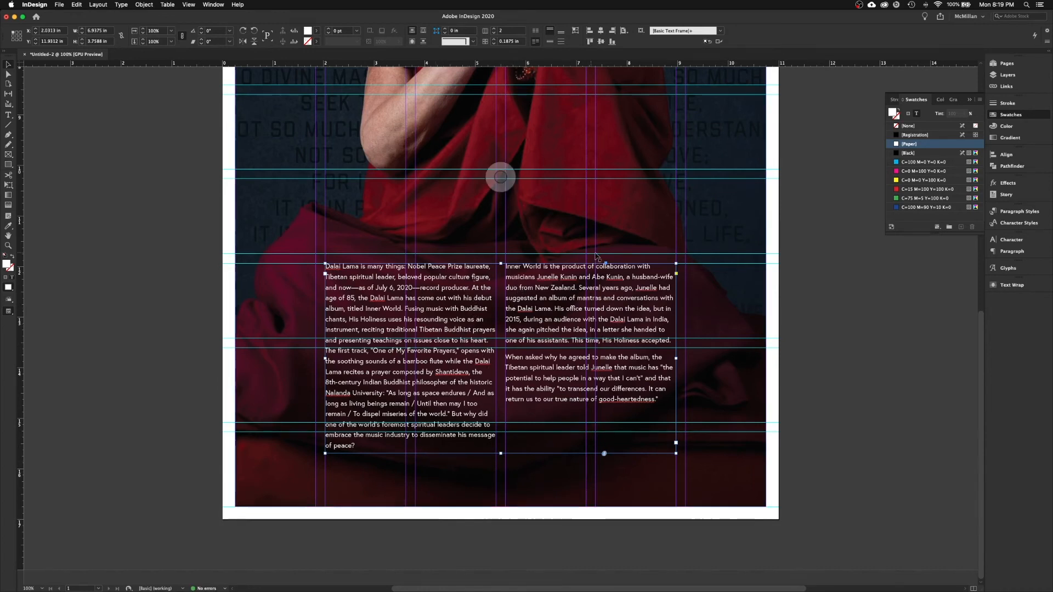
left_click(147, 329)
Compare the body text layout with and without the guides, ending with the guides shown
scroll(455, 274, "up", 2)
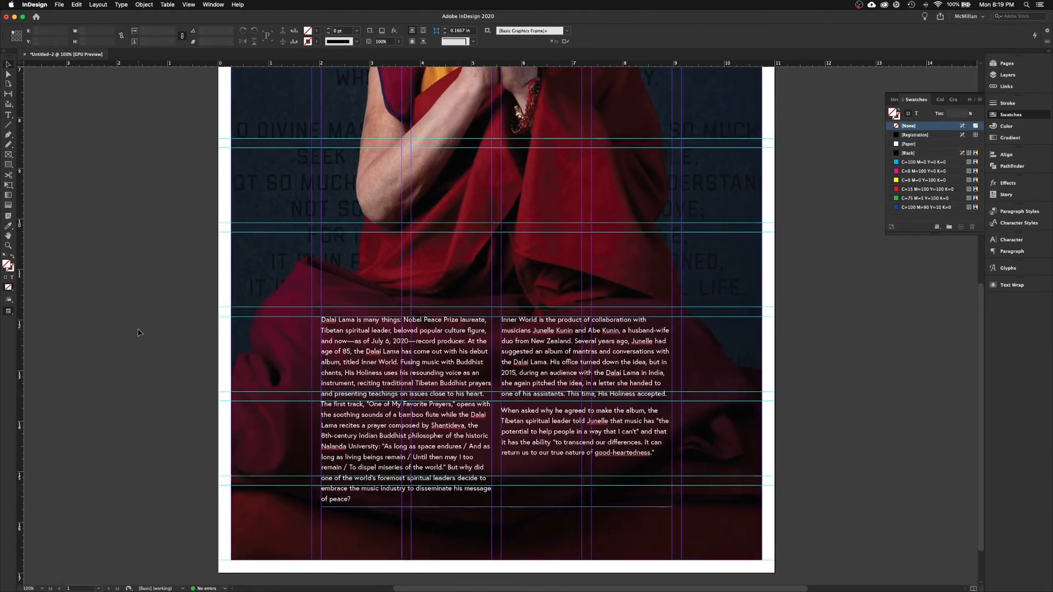
key("w")
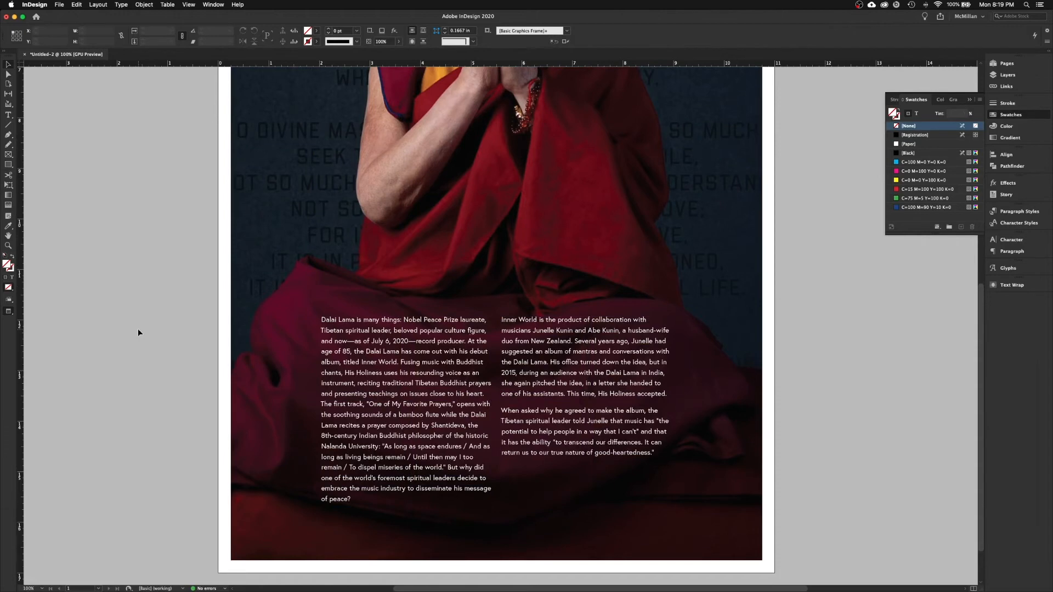
key("w")
key("w")
key("w")
key("w")
key("w")
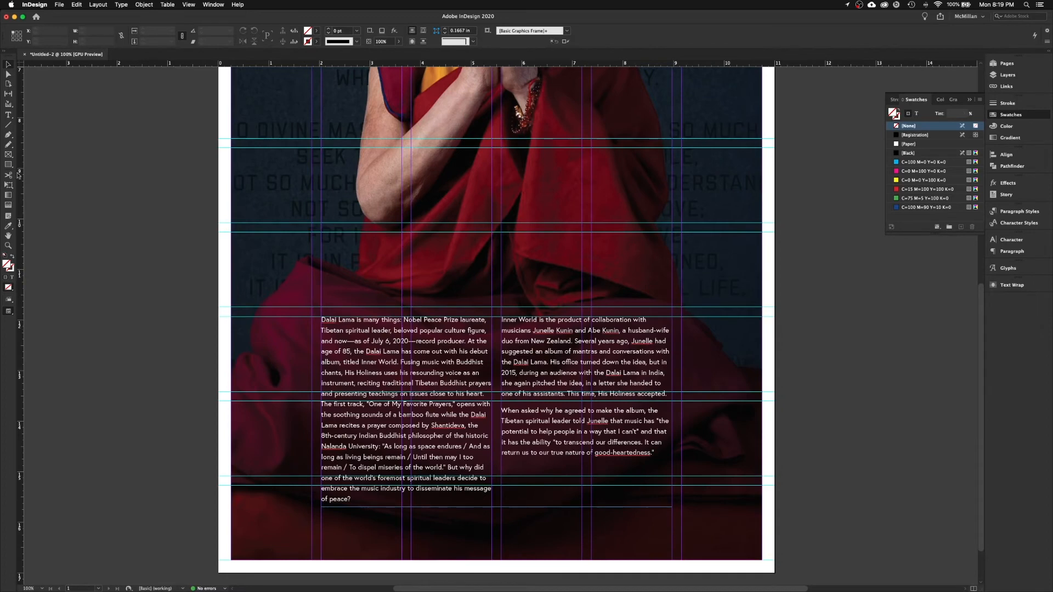
Create a text frame about 7.1 in wide just above the body text and enter the headline "HIS HOLINESS, THE 14TH"
left_click(9, 115)
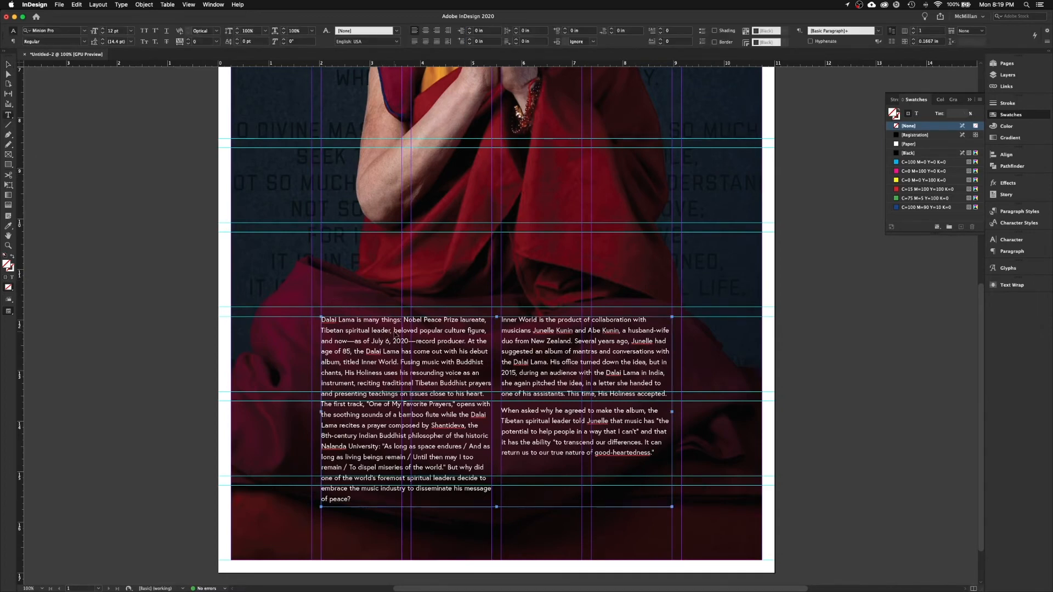
key("super+minus")
scroll(409, 329, "up", 5)
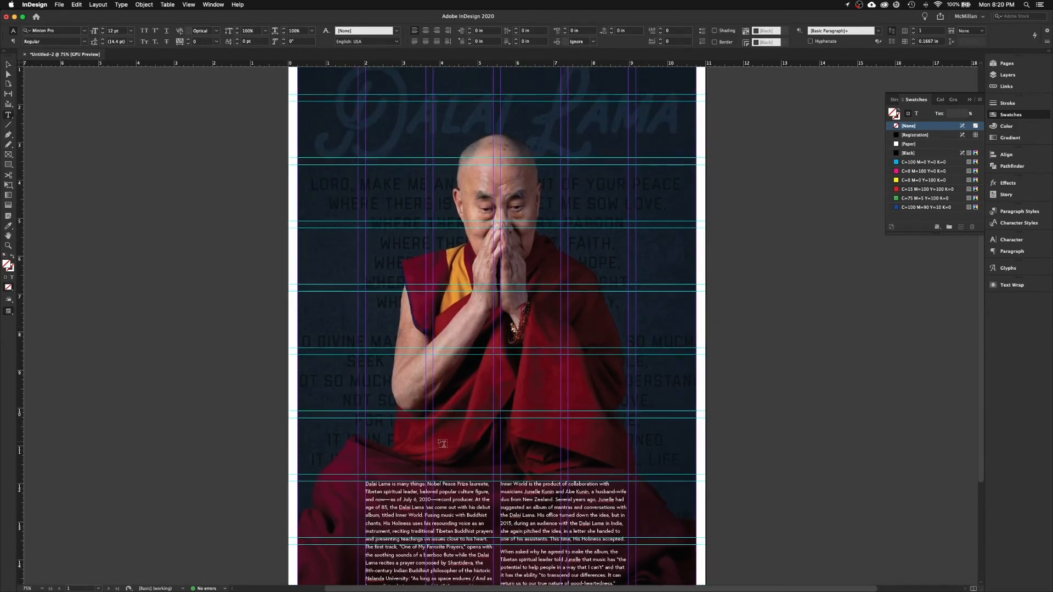
scroll(456, 460, "down", 3)
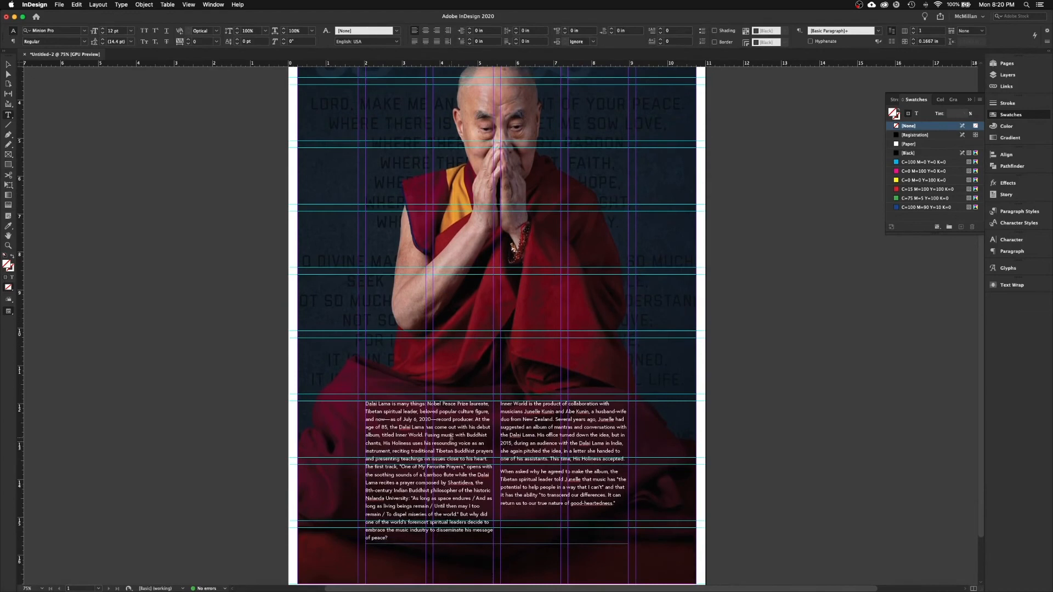
left_click_drag(365, 364, 628, 391)
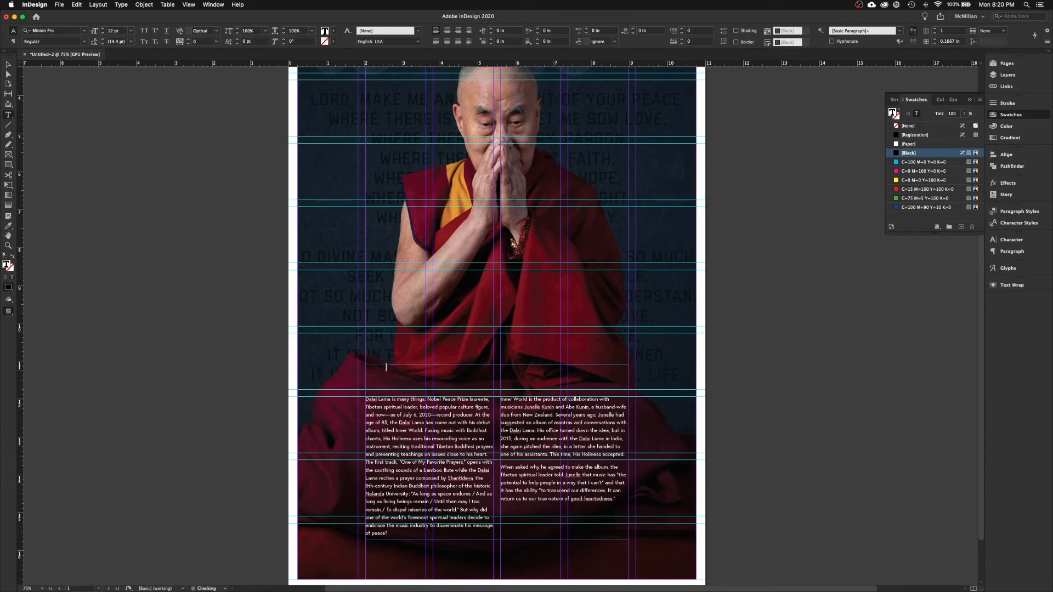
type("HIS HOLINESS")
Set the headline in Liberator Light at 53 pt
triple_click(415, 367)
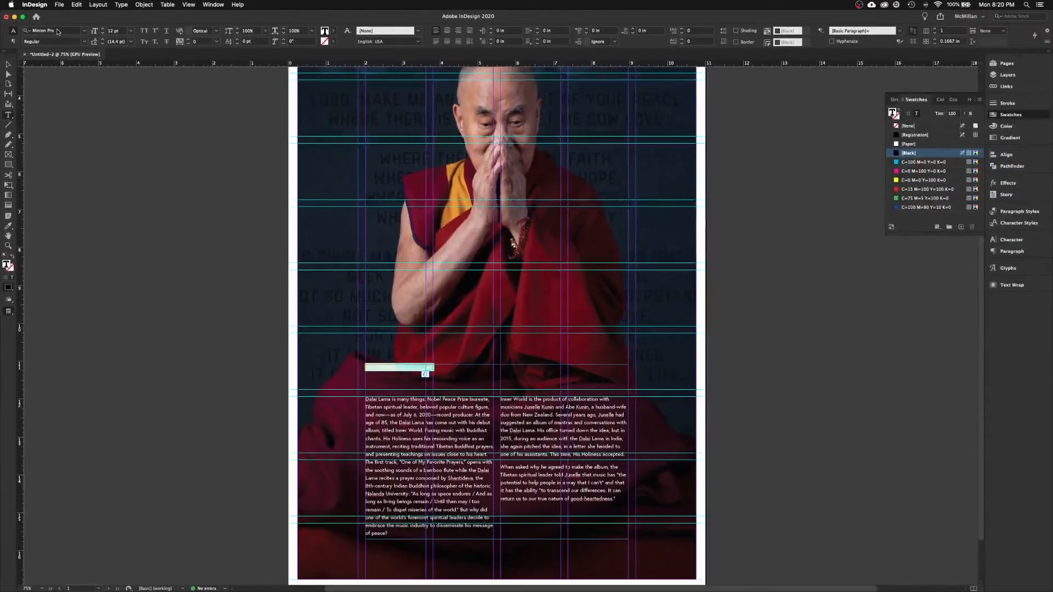
left_click(58, 29)
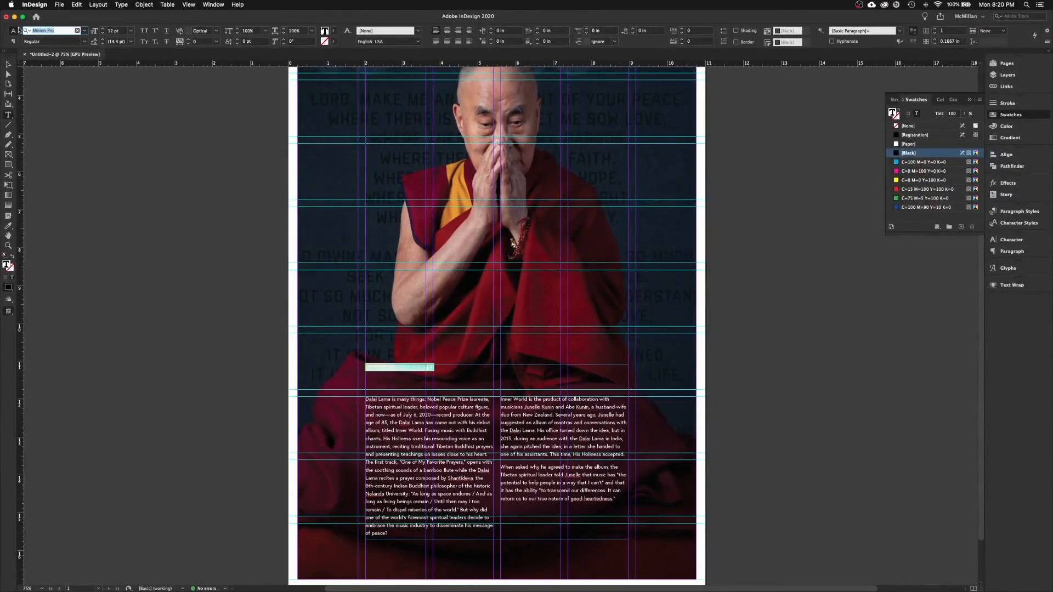
type("Libera")
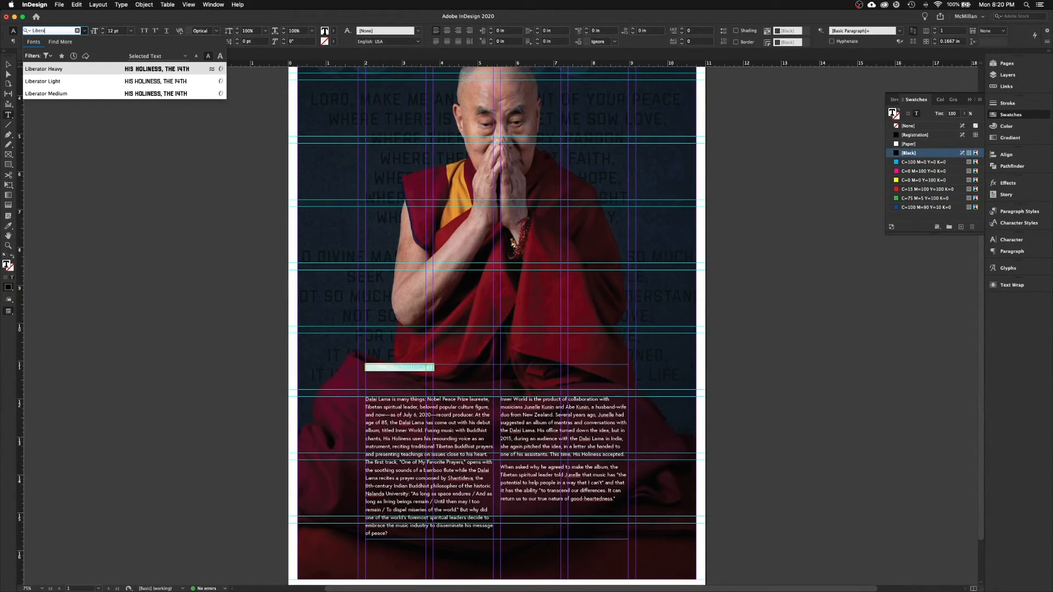
left_click(81, 82)
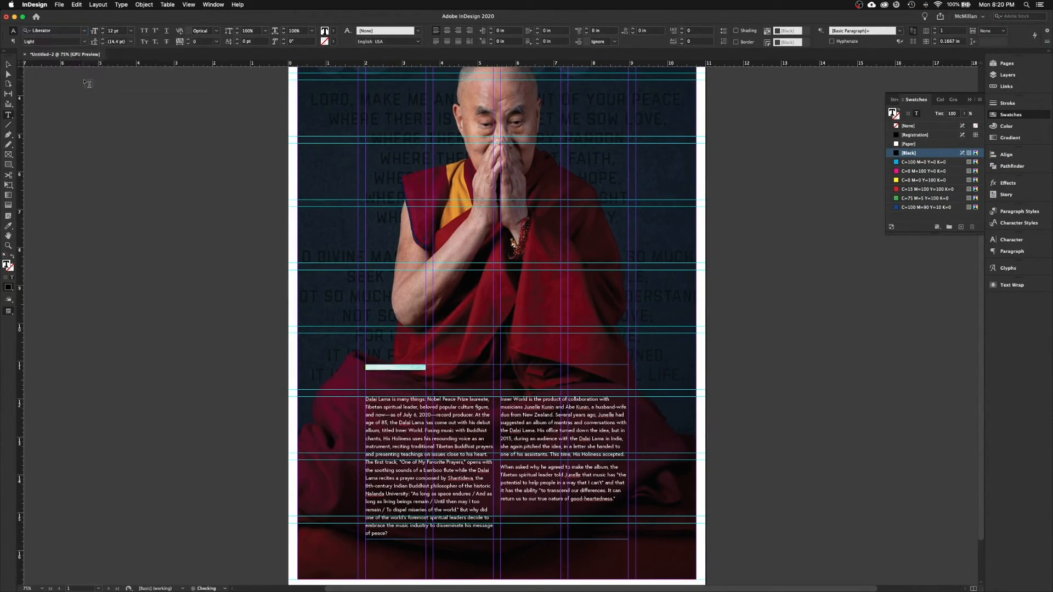
double_click(111, 31)
key("Return")
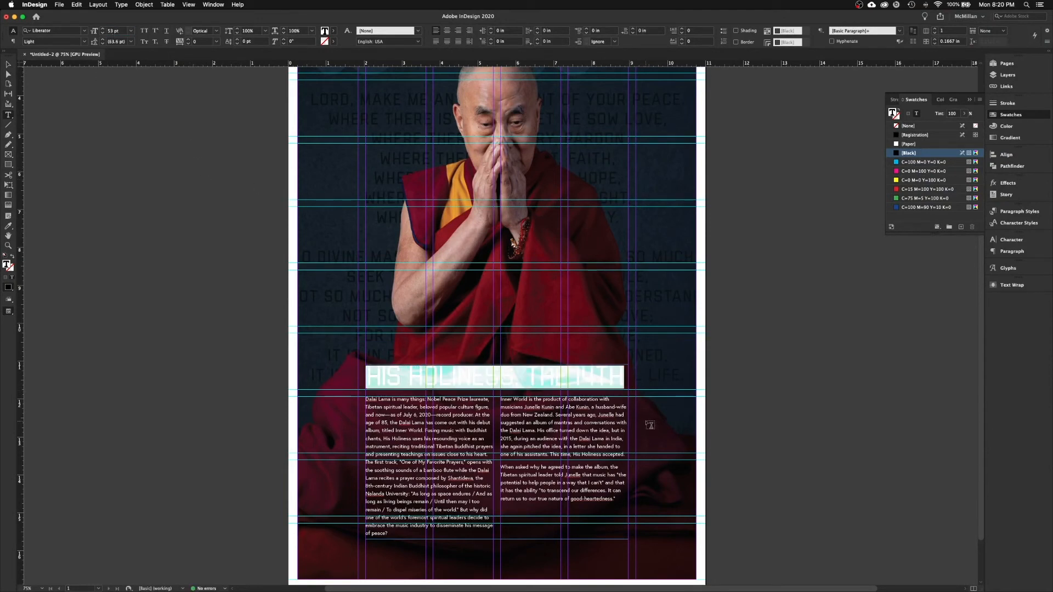
Try a tracking of 5 on the whole headline, and settle on 7 to fit the width of the body columns
left_click(581, 378)
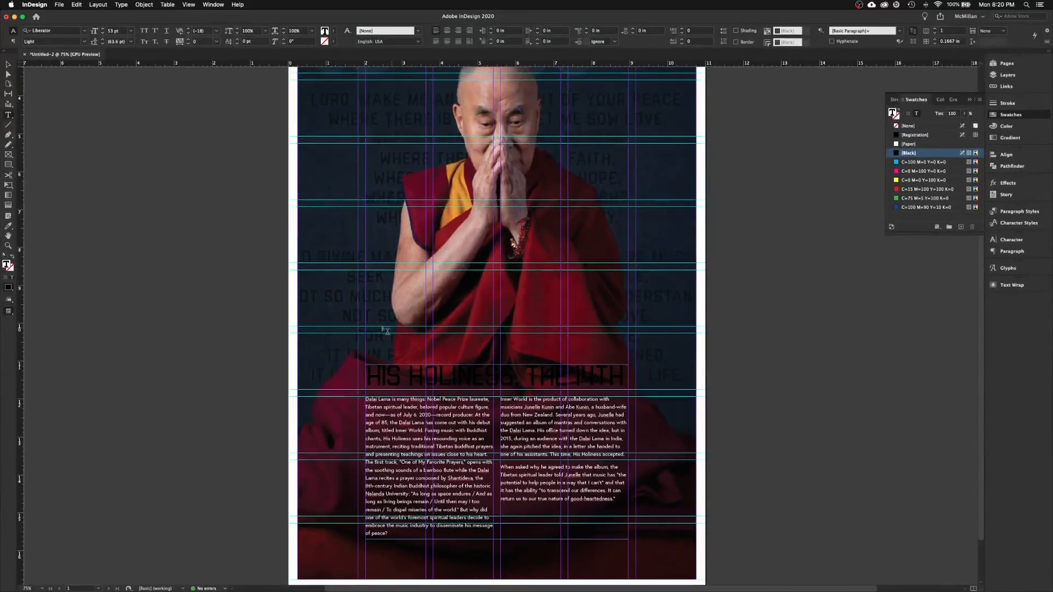
key("super+a")
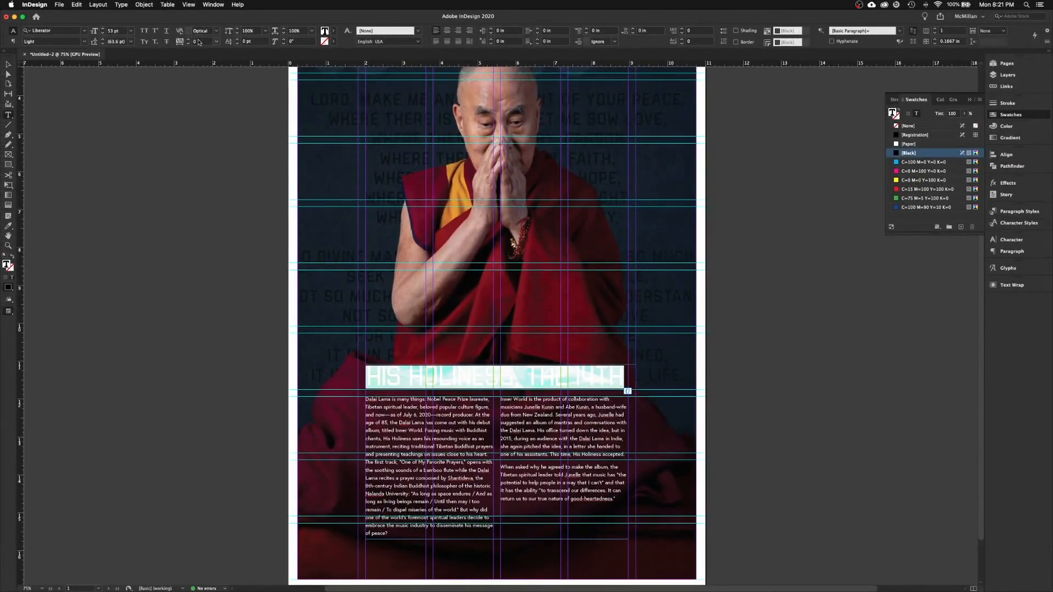
left_click(199, 42)
type("5")
key("Return")
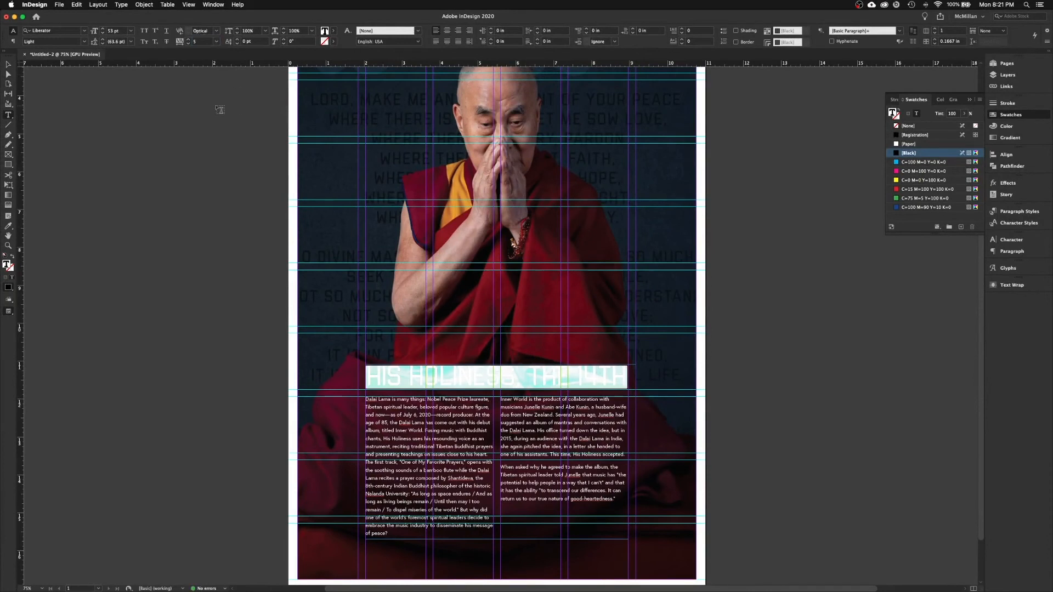
left_click(196, 41)
key("Return")
Color the headline with the orange-yellow sampled from the robe in the portrait, and deselect it
left_click(9, 227)
left_click(465, 188)
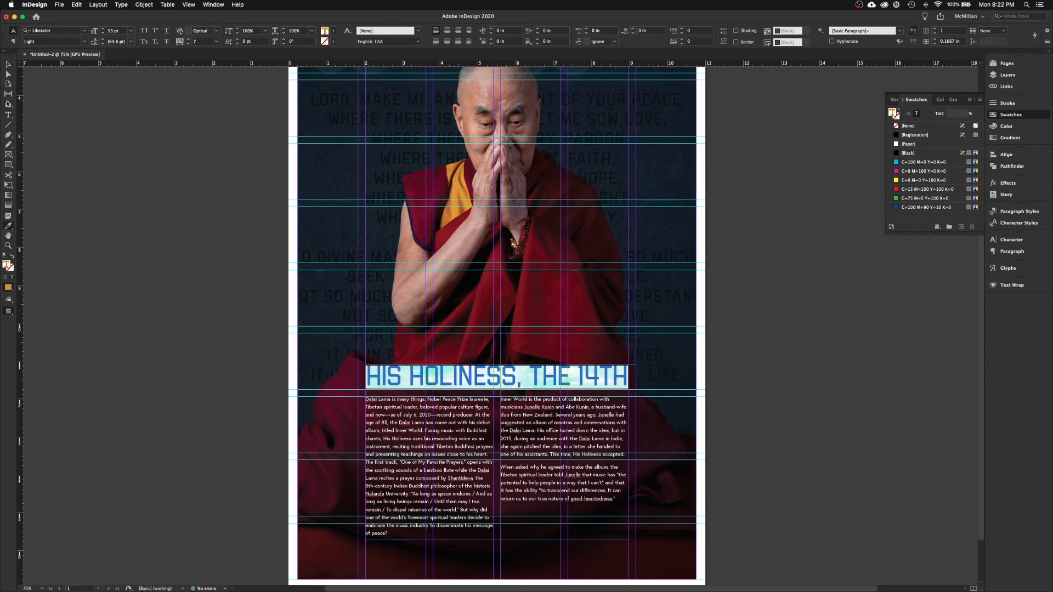
left_click(9, 65)
left_click(147, 224)
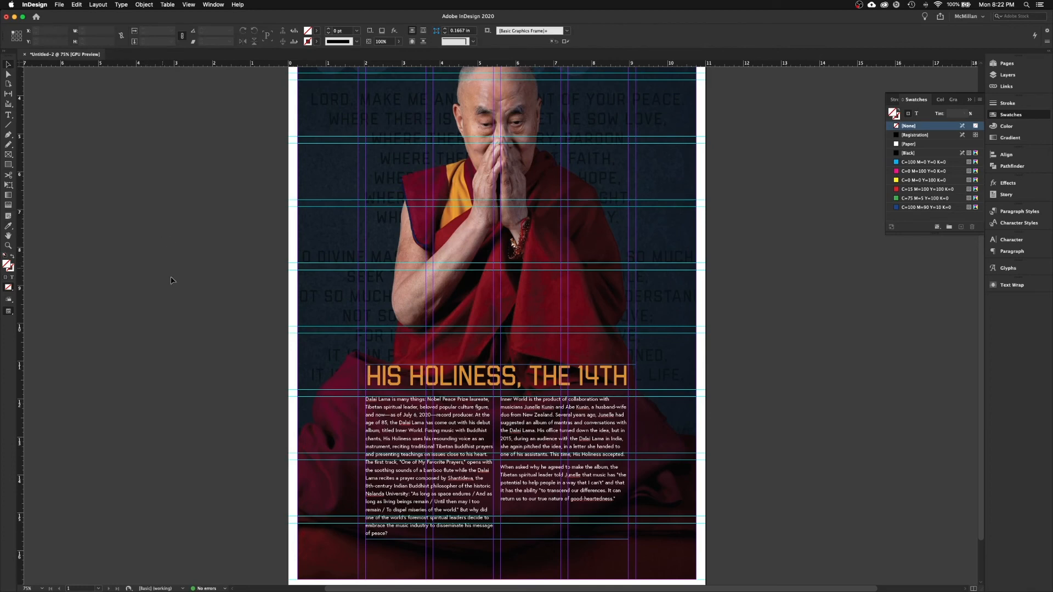
Preview the whole poster without guides or frame edges
scroll(171, 282, "down", 2)
scroll(171, 283, "right", 1)
key("w")
key("super+minus")
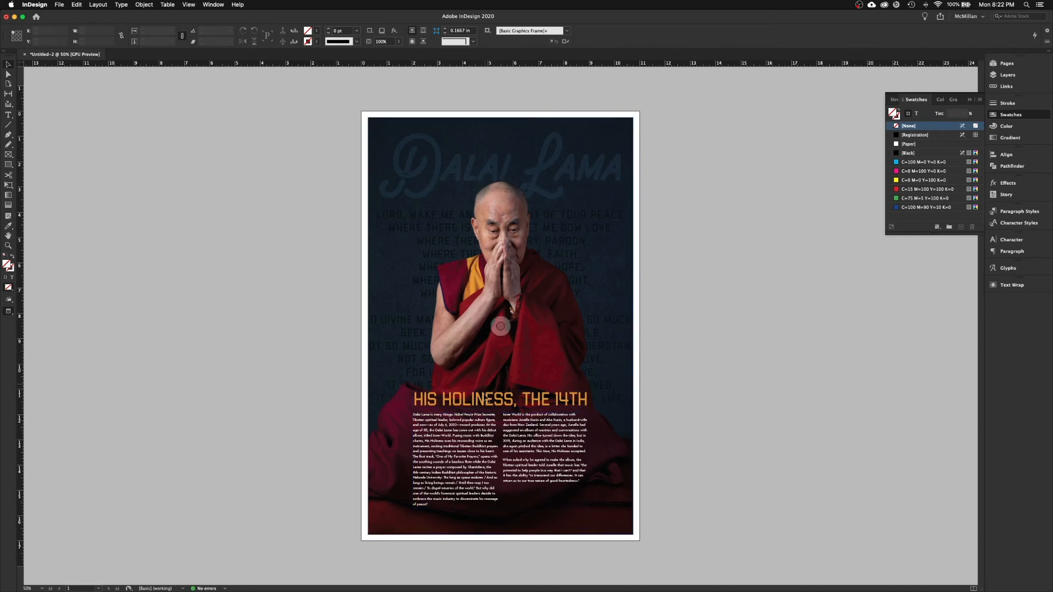
Set the tracking of the first body paragraph to -10 to pull in its short last line
key("super+equal")
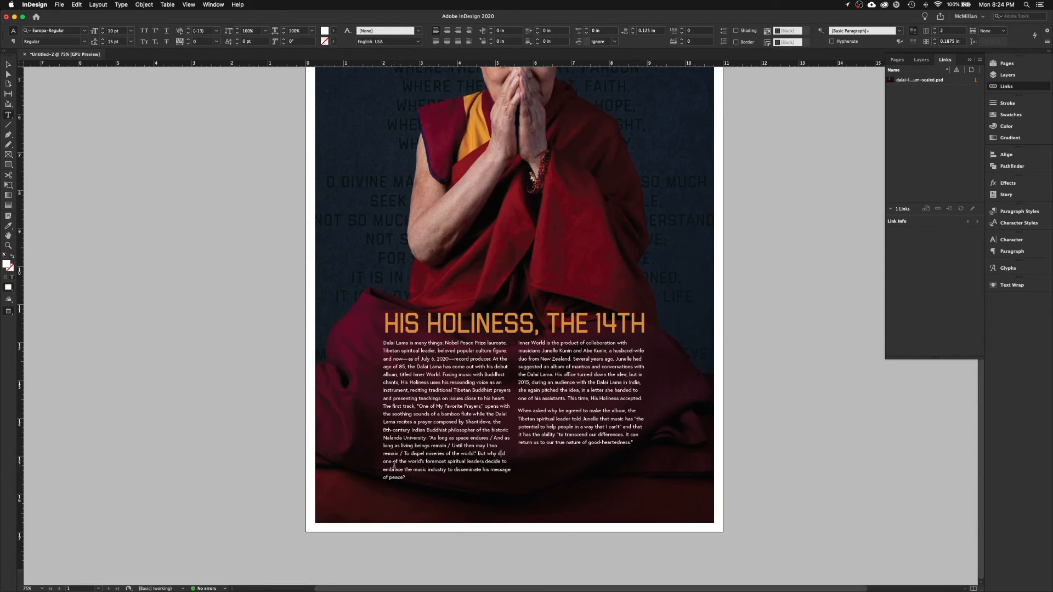
double_click(432, 396)
left_click(432, 396)
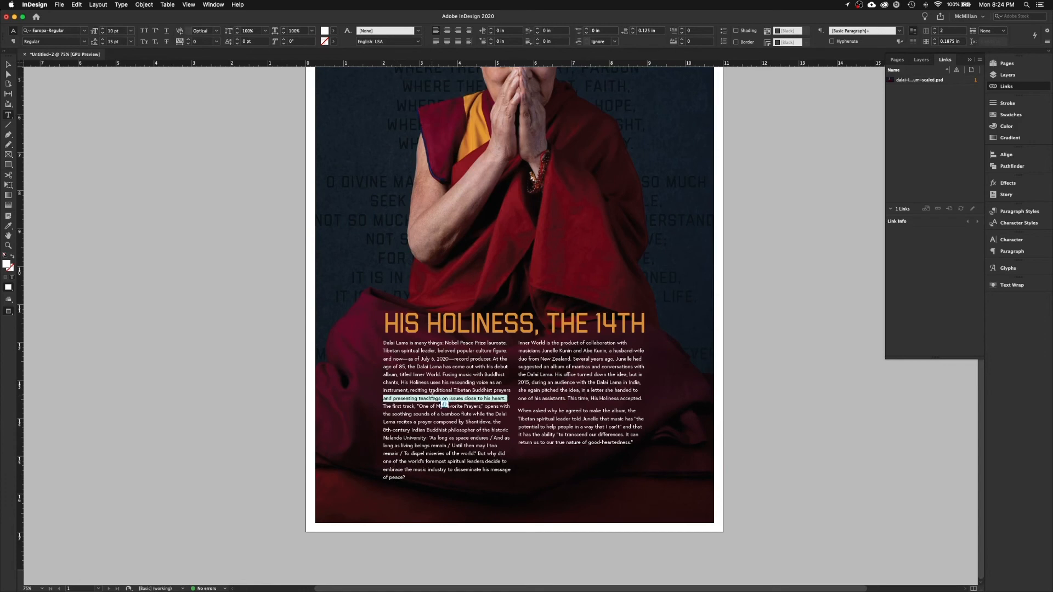
left_click(432, 396)
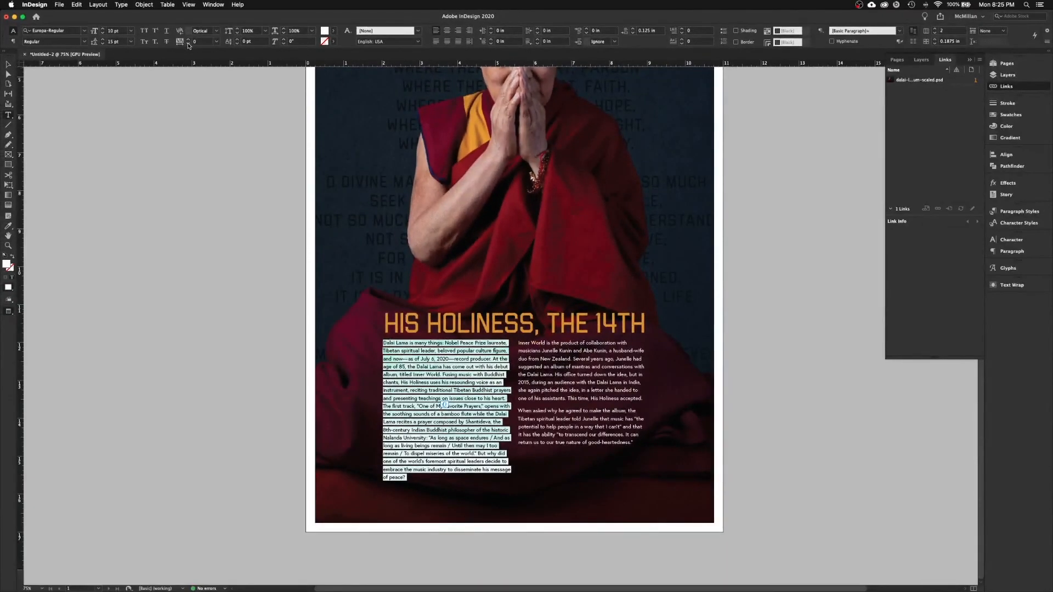
left_click(188, 44)
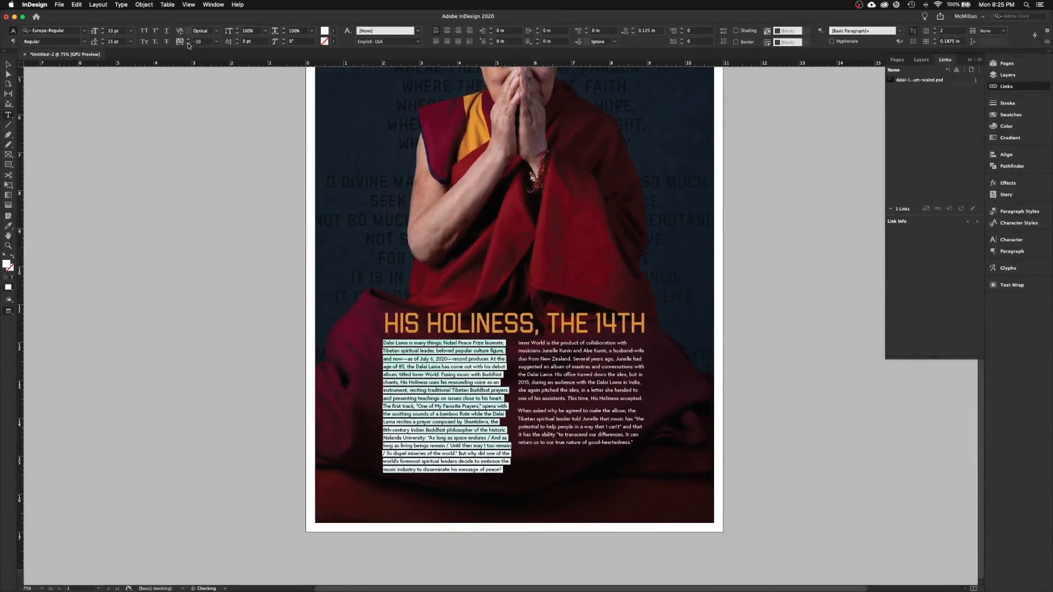
left_click(410, 382)
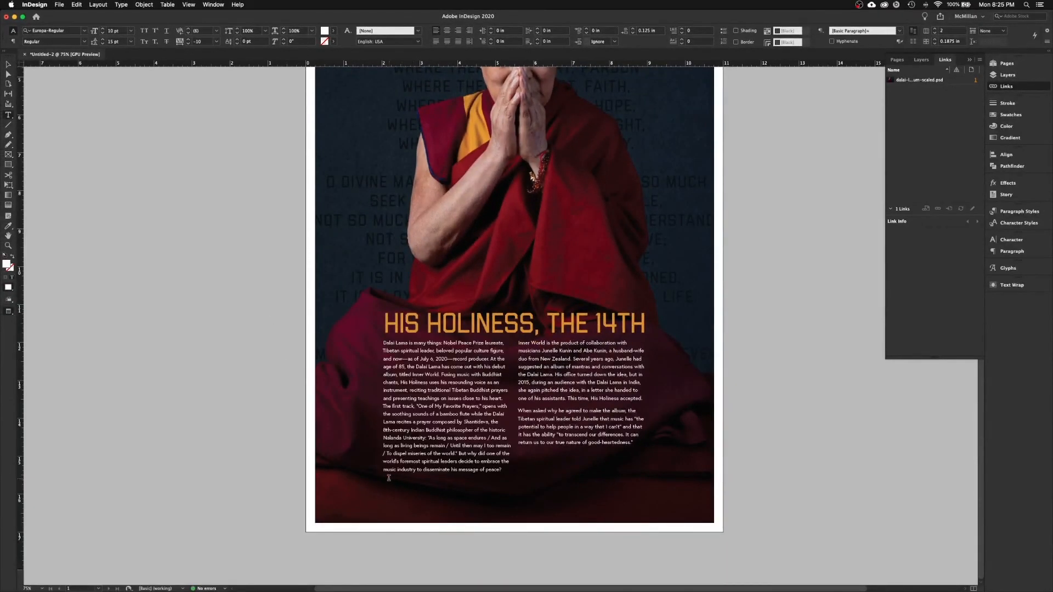
Move the headline and body text frames down together so the headline starts at the next row guide, and preview without guides
left_click(13, 69)
key("w")
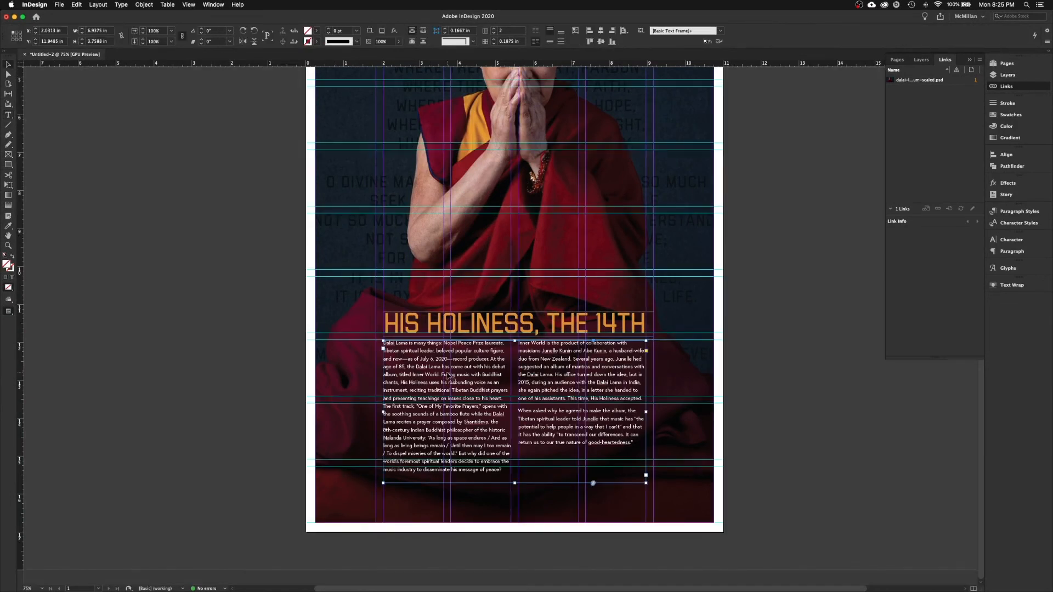
left_click(413, 324, "shift")
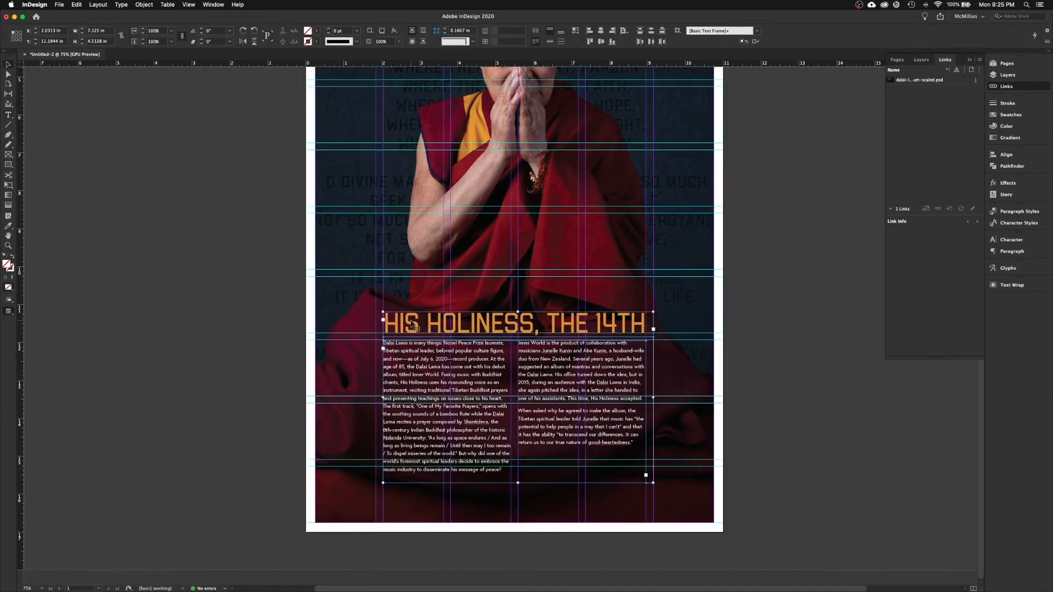
left_click_drag(413, 324, 413, 352)
left_click(182, 410)
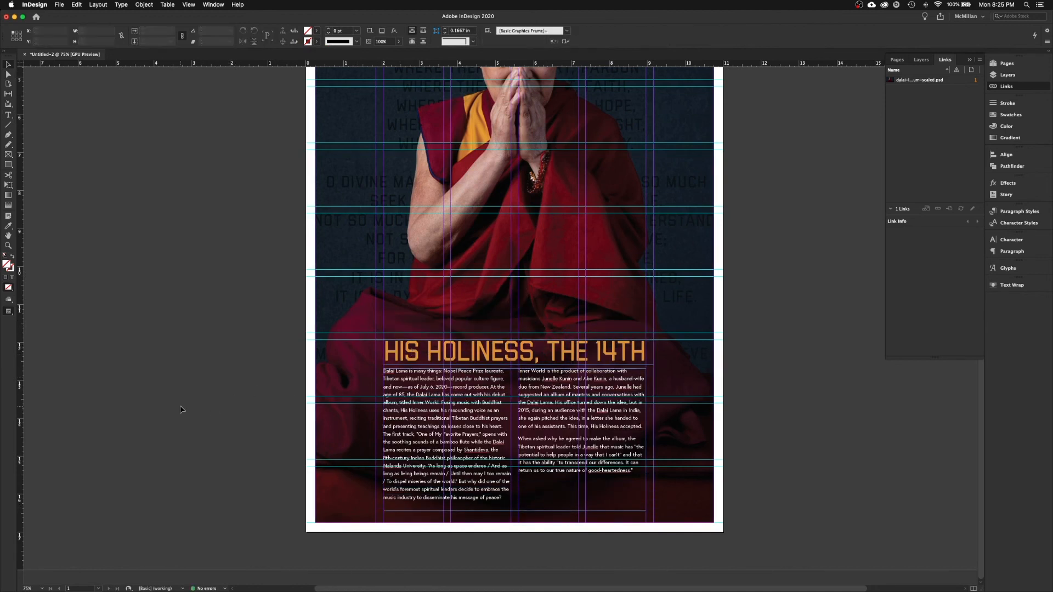
key("w")
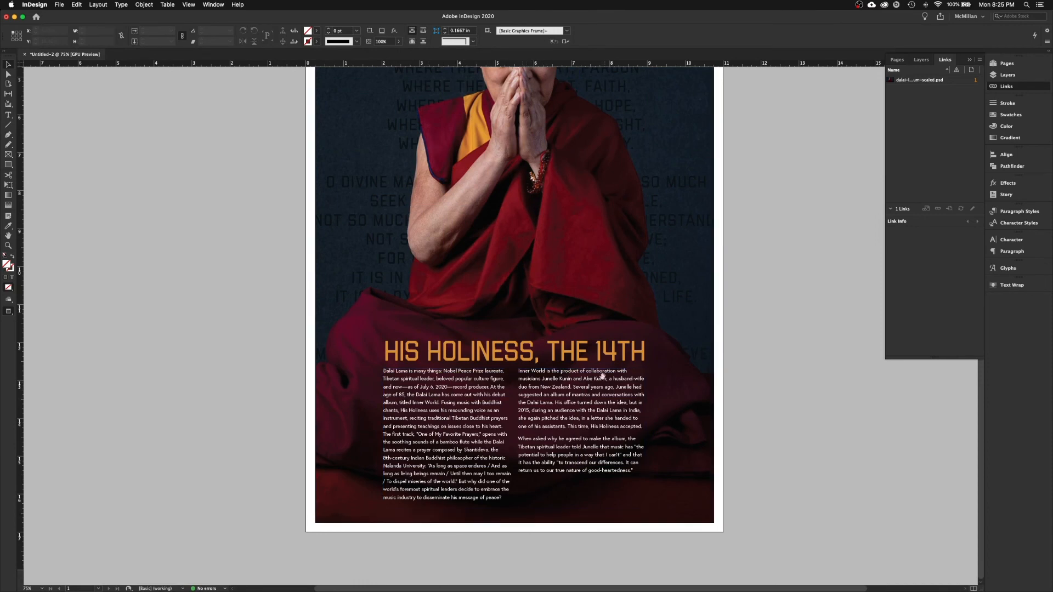
Draw a horizontal line about 2.62 in long below the last paragraph in the second body text column
scroll(575, 403, "up", 2)
scroll(575, 403, "right", 2)
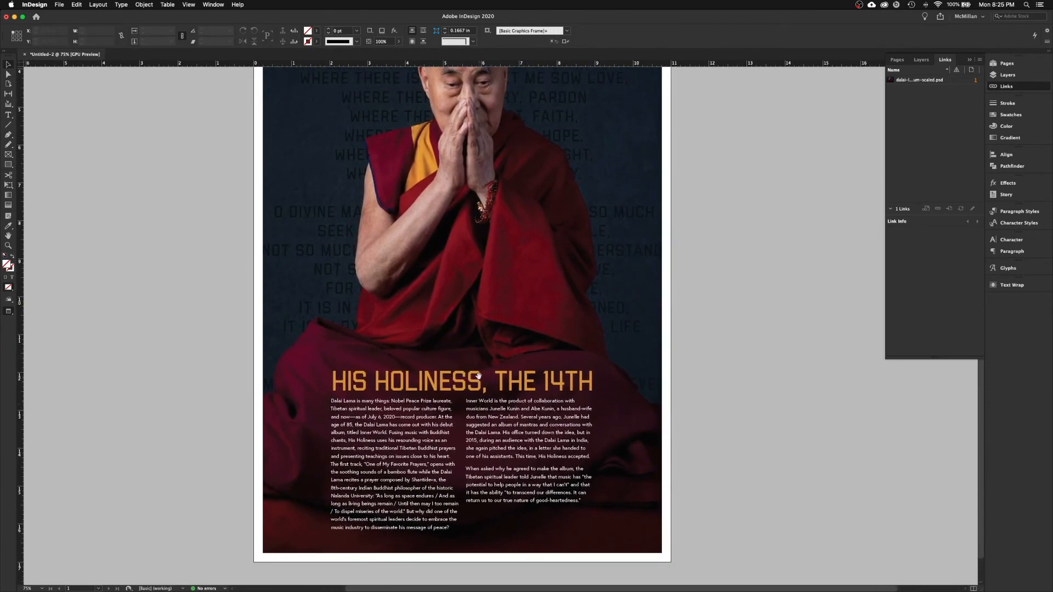
scroll(479, 406, "up", 3)
scroll(481, 435, "down", 3)
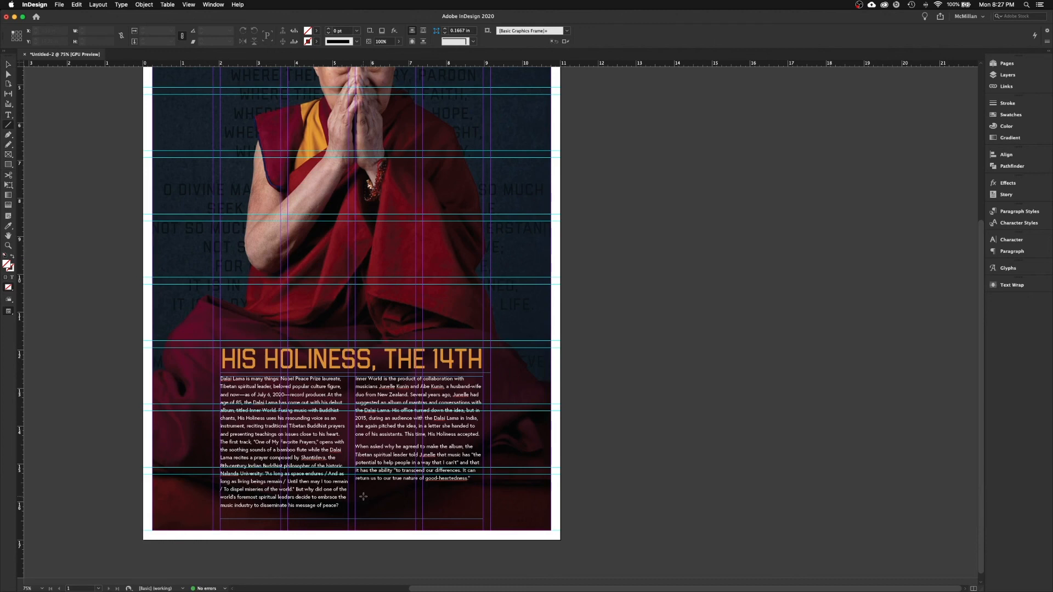
left_click_drag(361, 496, 460, 499)
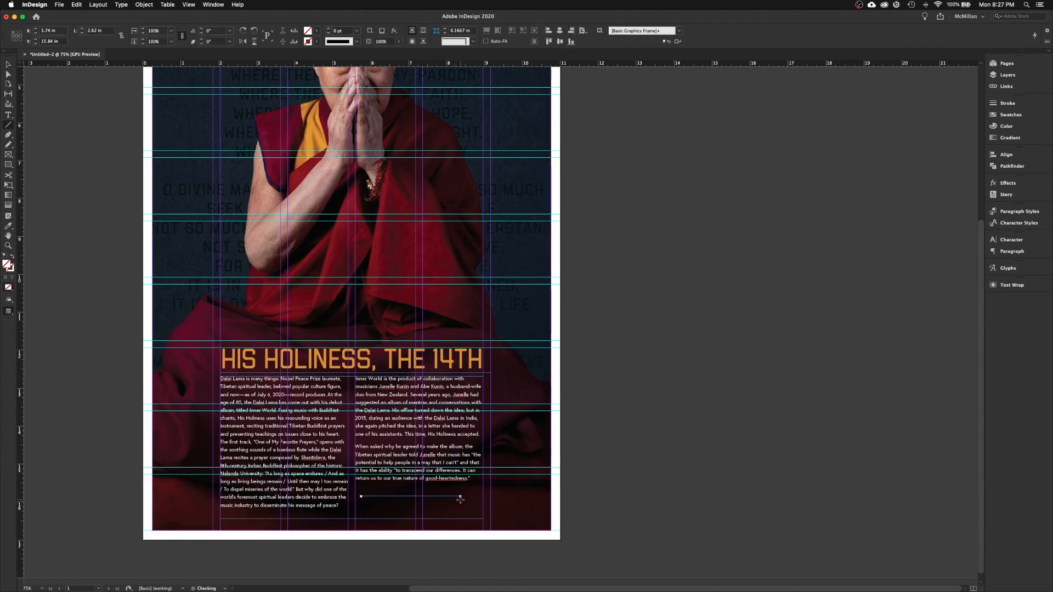
Sample the headline's orange with the Eyedropper and apply it as the new line's stroke color, with no fill
left_click(8, 228)
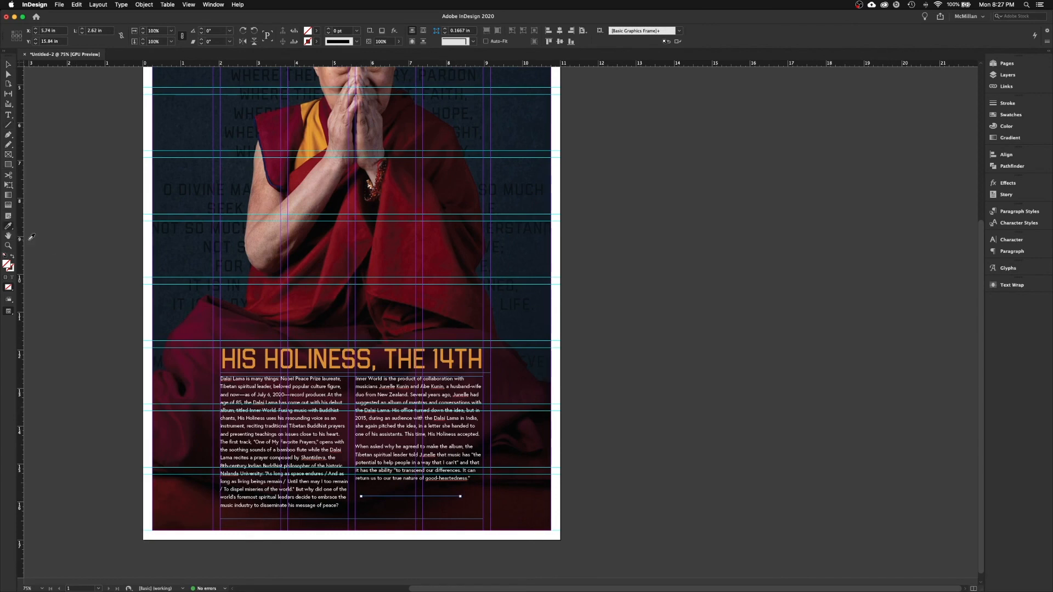
left_click(255, 347)
left_click(12, 256)
Set both the start and end of the line's stroke to CircleSolid
left_click(1007, 104)
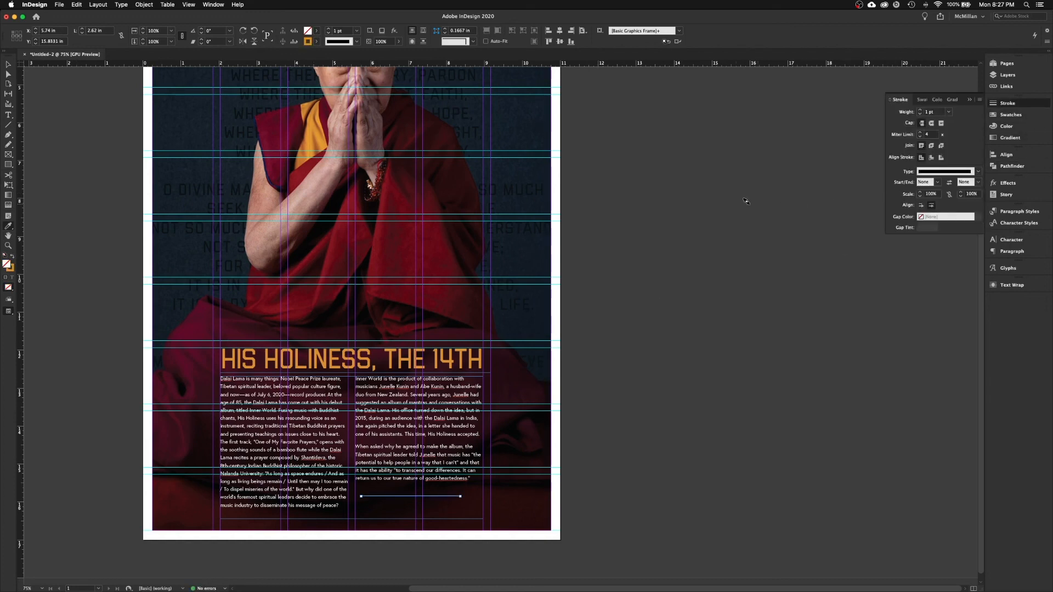
scroll(723, 202, "left", 10)
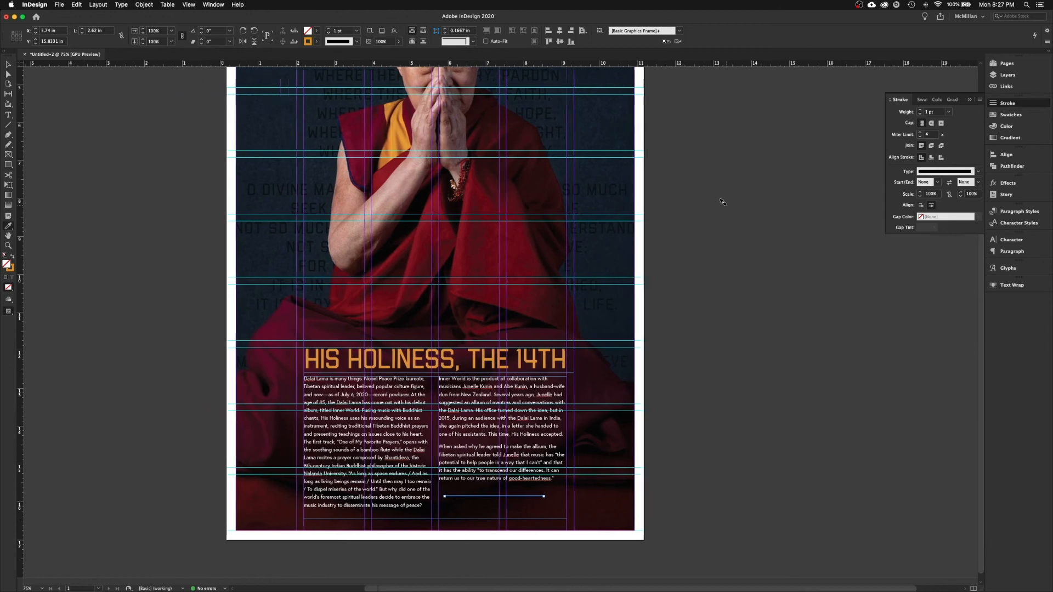
scroll(723, 202, "down", 1)
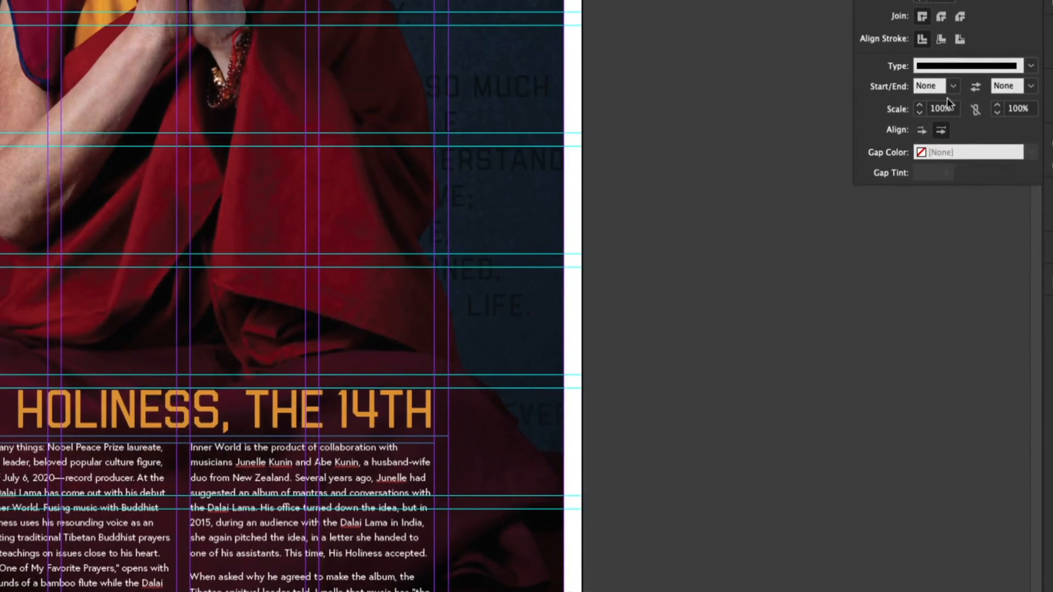
left_click(950, 88)
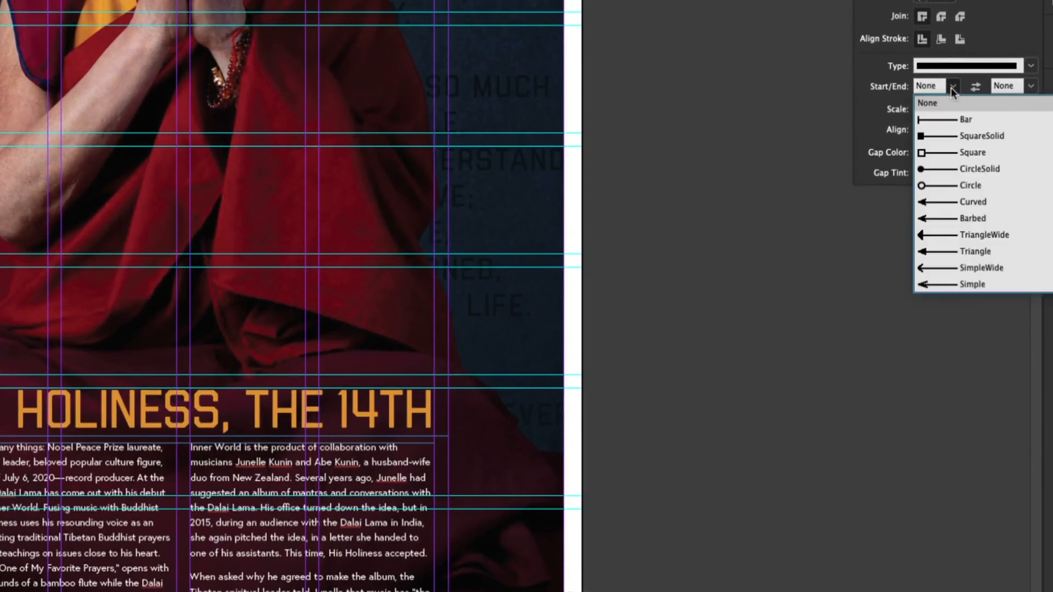
left_click(936, 171)
left_click(1030, 86)
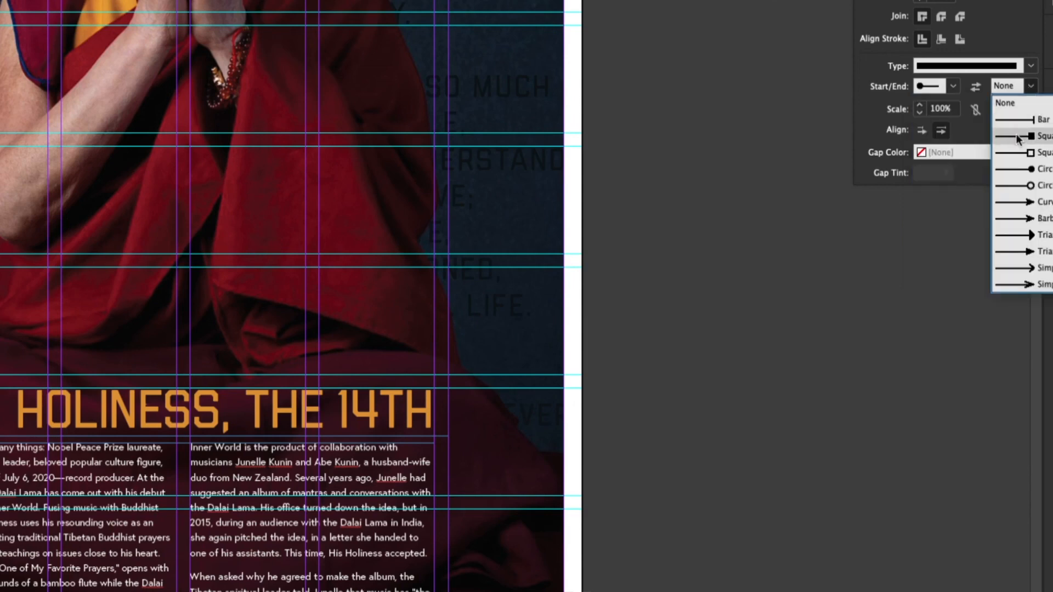
left_click(1017, 171)
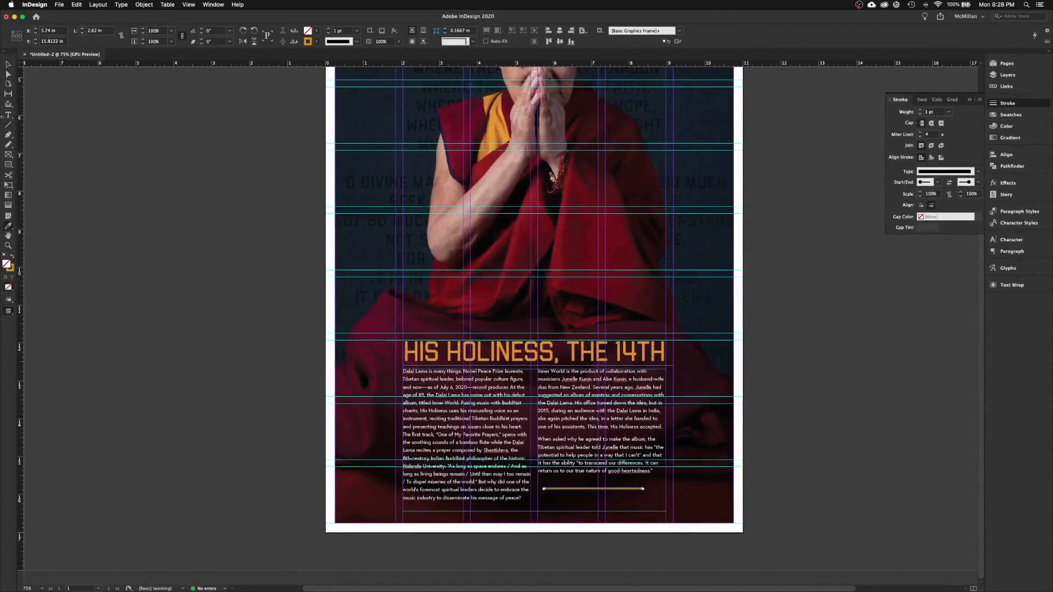
Shift the orange line slightly sideways to center it under the second text column, deselect it, and preview without guides
left_click(534, 295)
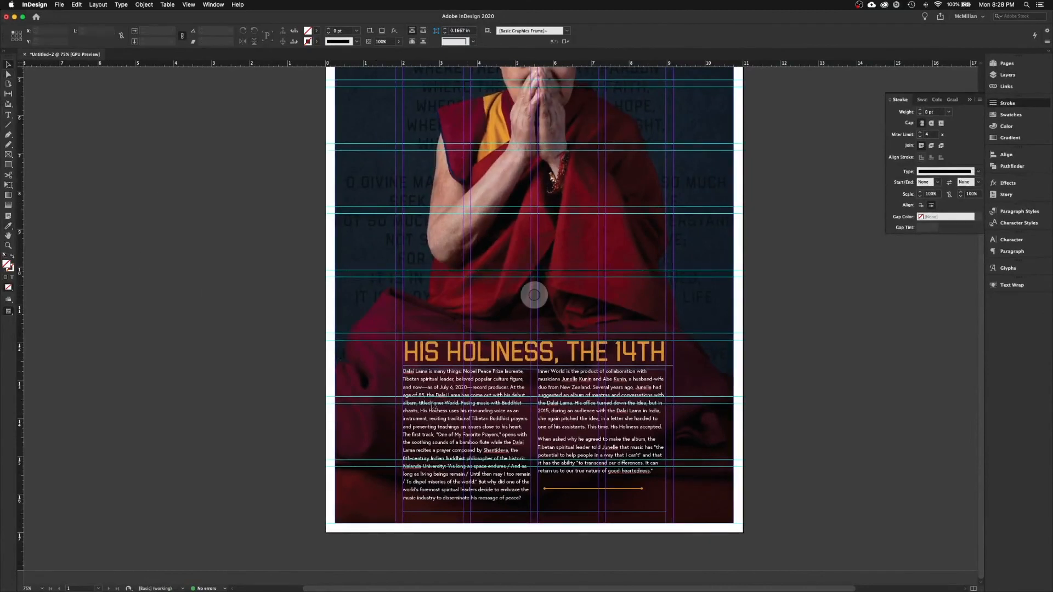
left_click_drag(622, 488, 623, 492)
left_click(534, 295)
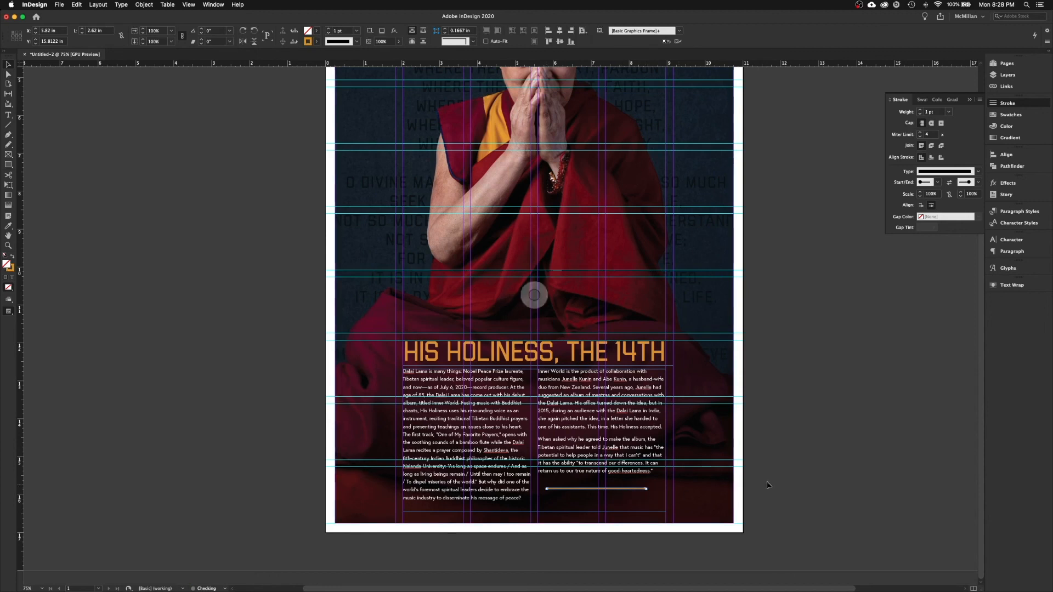
left_click(614, 489)
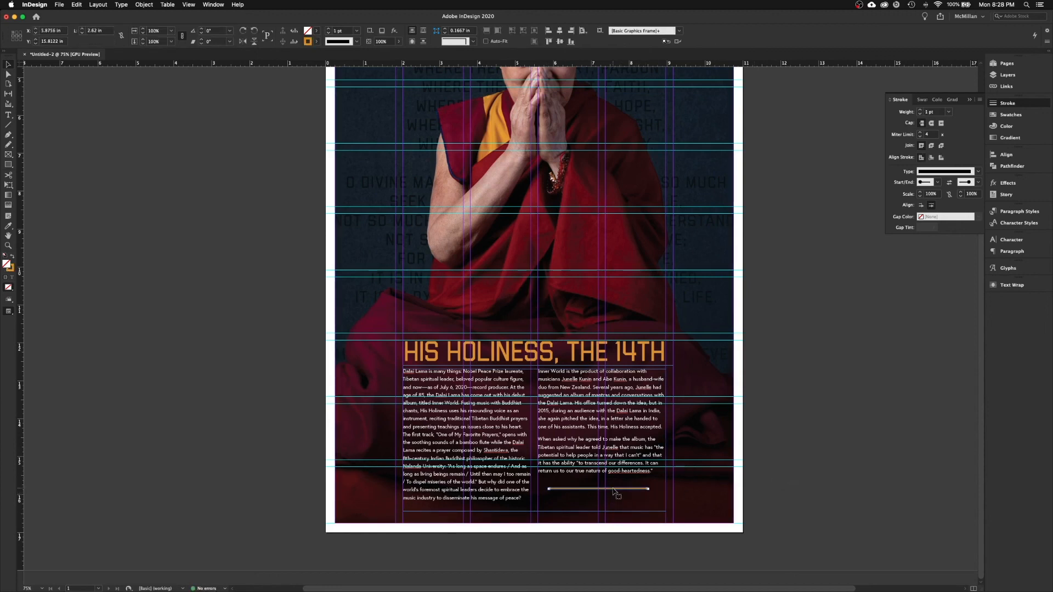
left_click_drag(613, 488, 612, 489)
left_click(811, 486)
key("w")
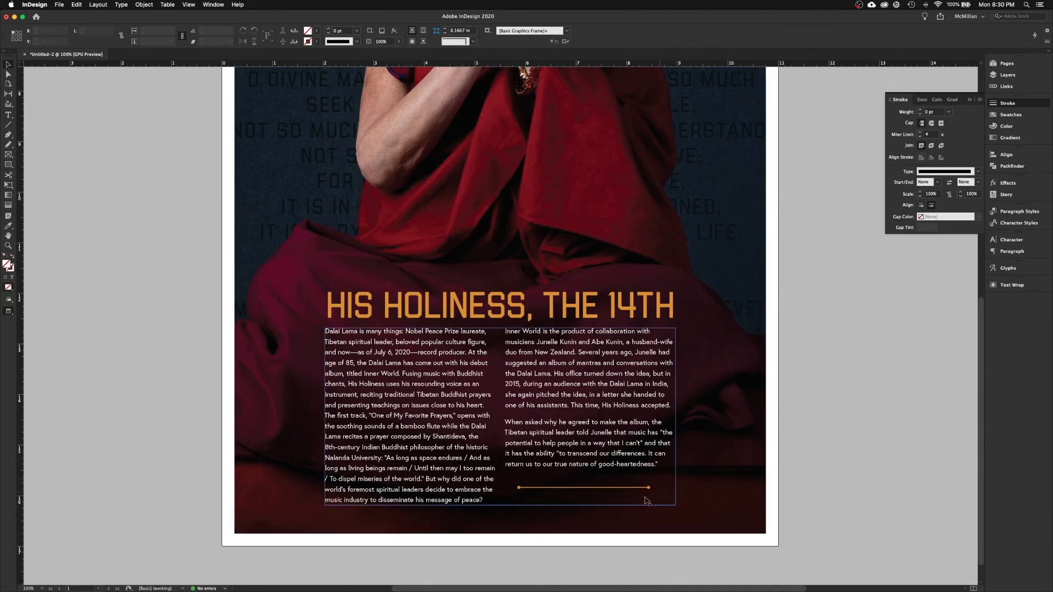
Try a paragraph break and then a forced line break before "had suggested" in the second column, removing each one
double_click(659, 353)
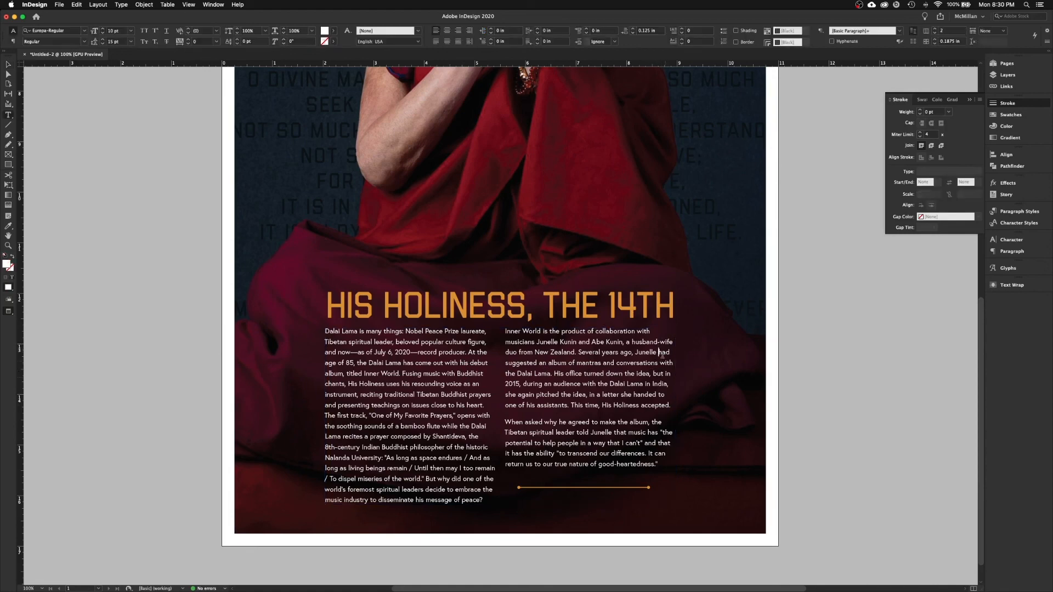
key("super+equal")
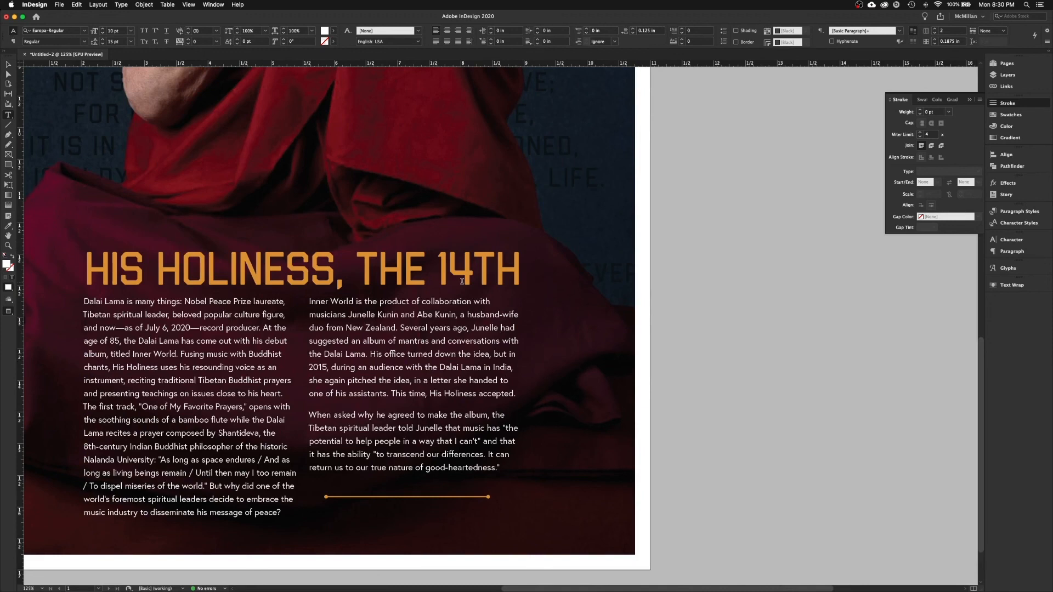
key("Return")
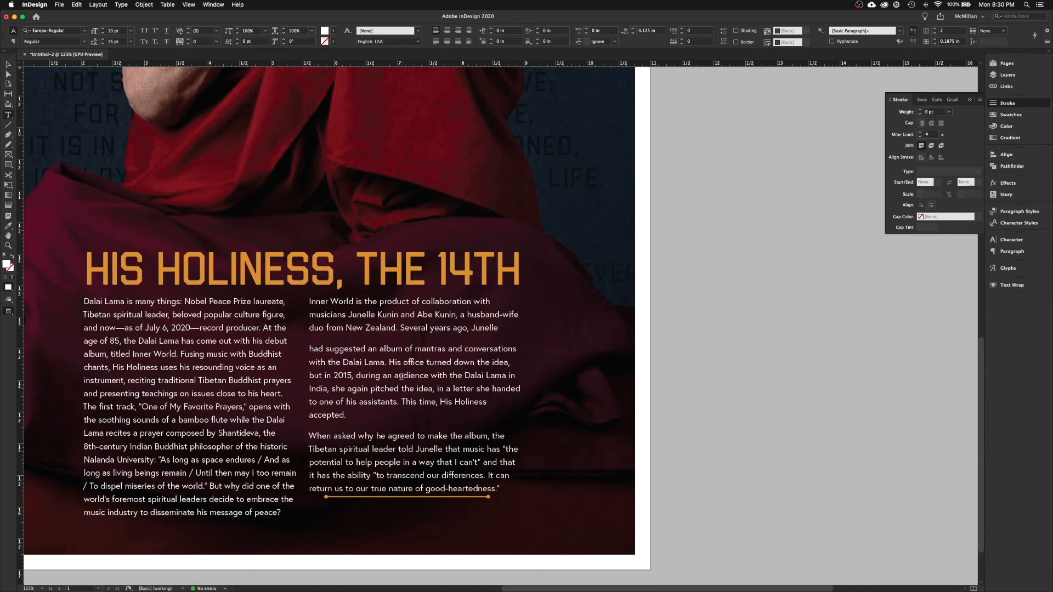
key("BackSpace")
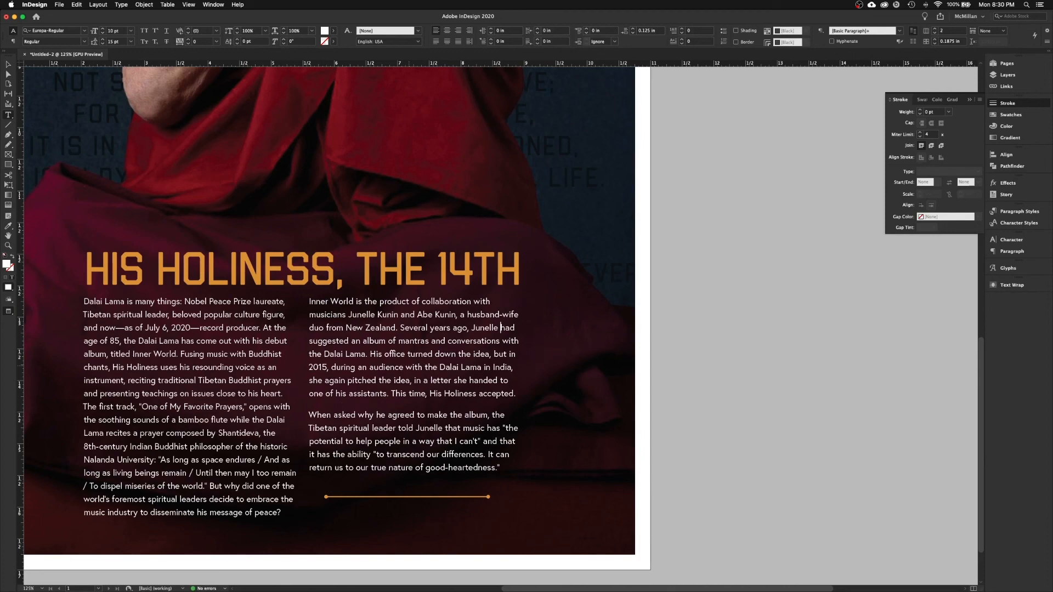
key("shift+Return")
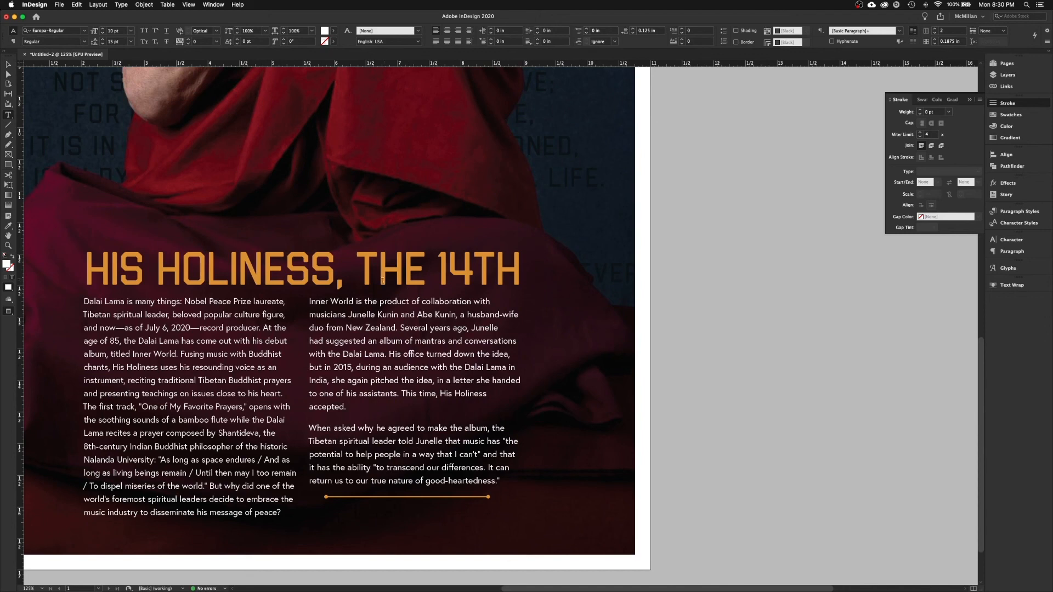
key("BackSpace")
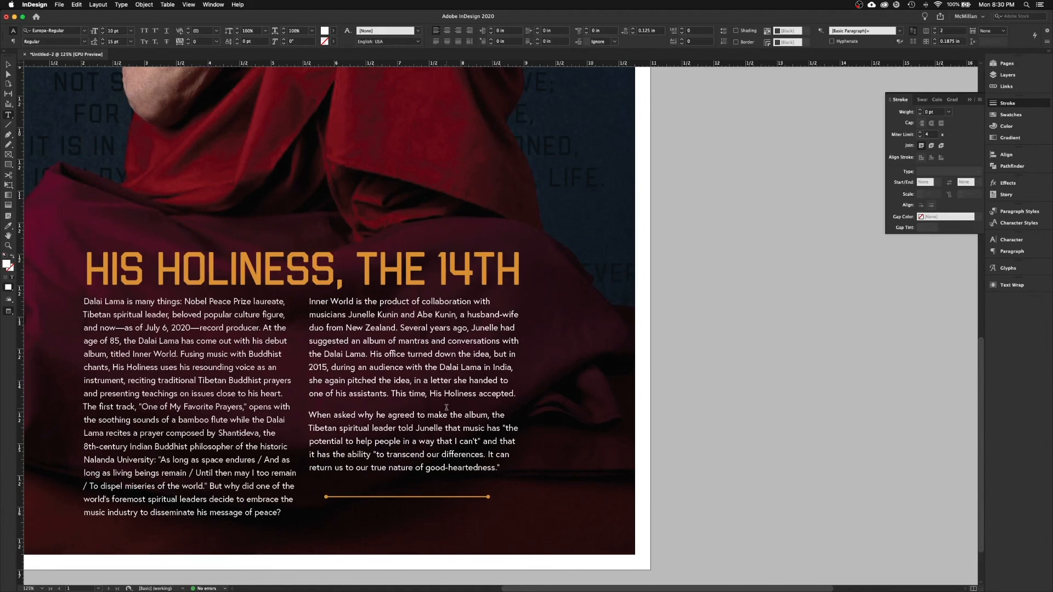
Deselect the text and examine the whole poster at 50%, its headline and body text at 100%, and the full page again
left_click(705, 427, "super")
key("super+minus")
key("super+minus")
key("super+minus")
key("v")
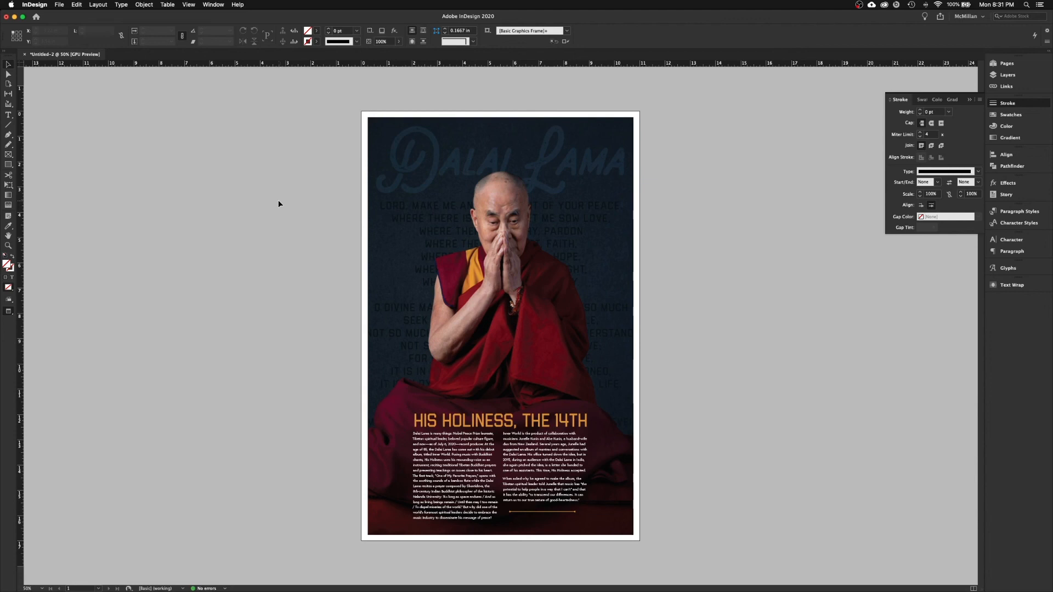
left_click(500, 326)
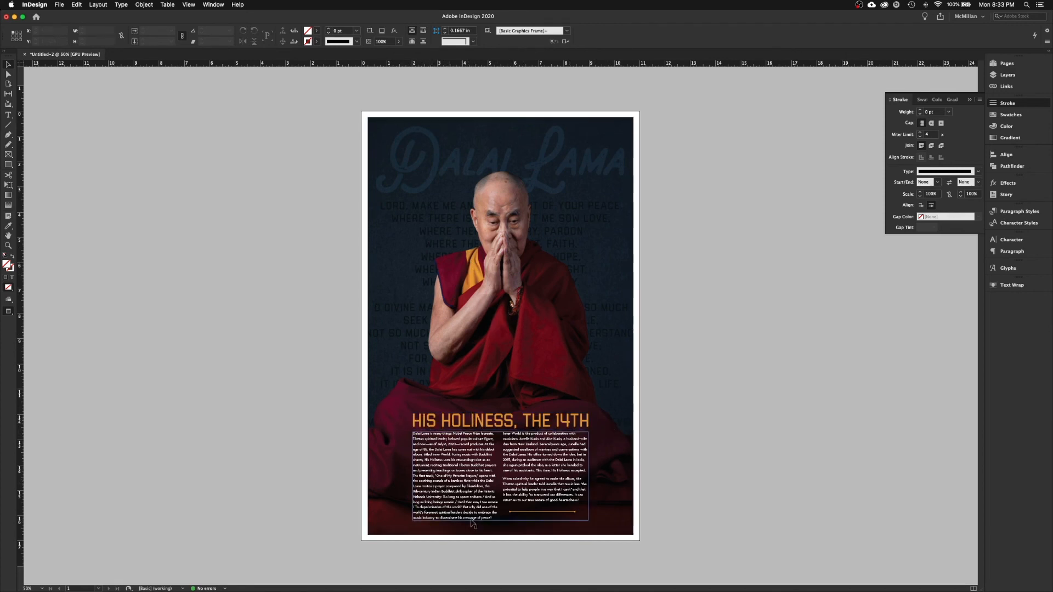
left_click(587, 510)
key("super+1")
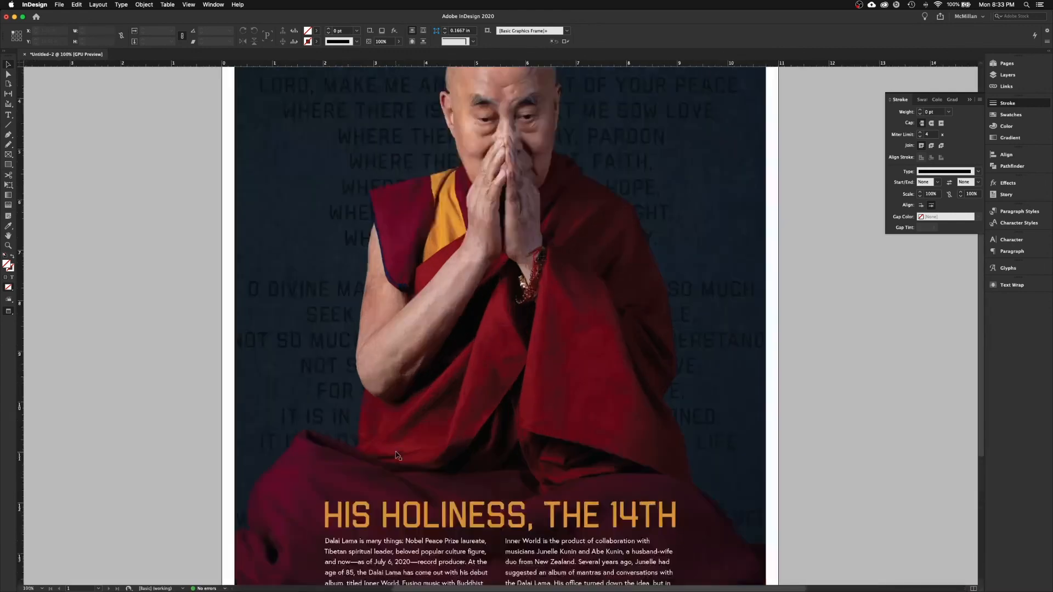
scroll(409, 454, "down", 3)
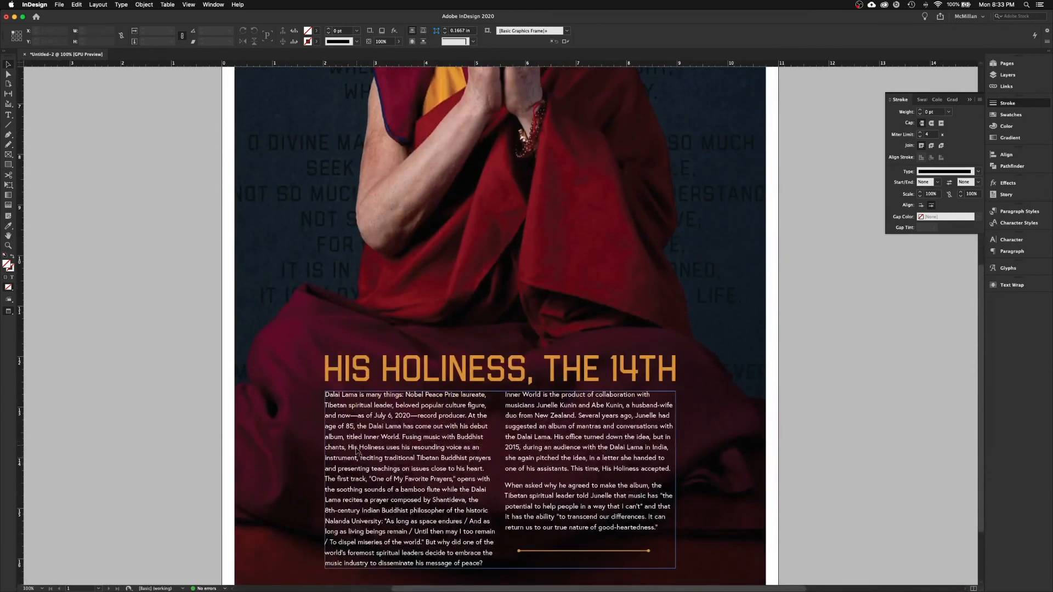
key("super+5")
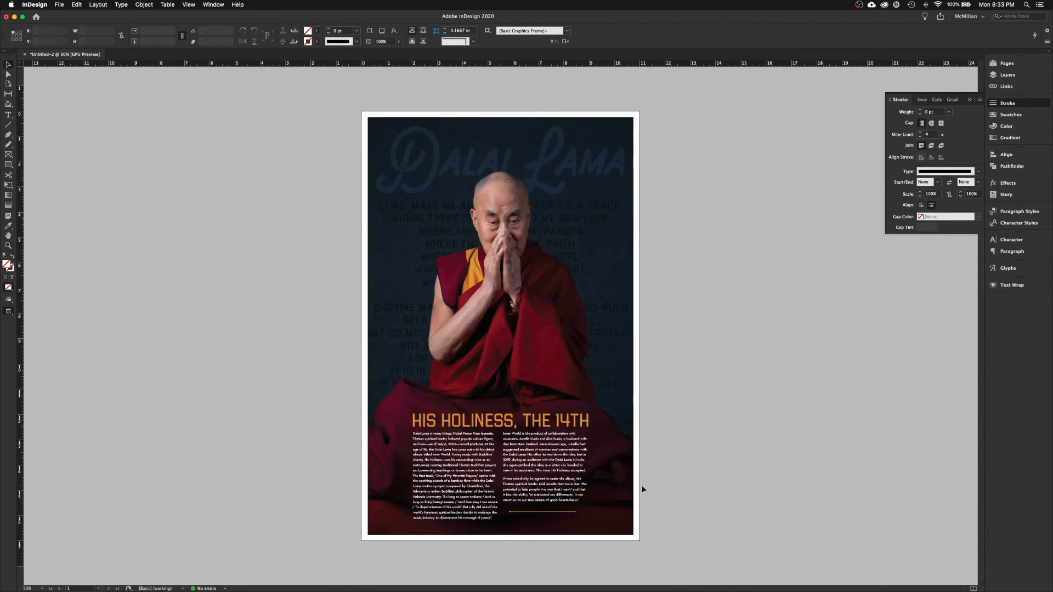